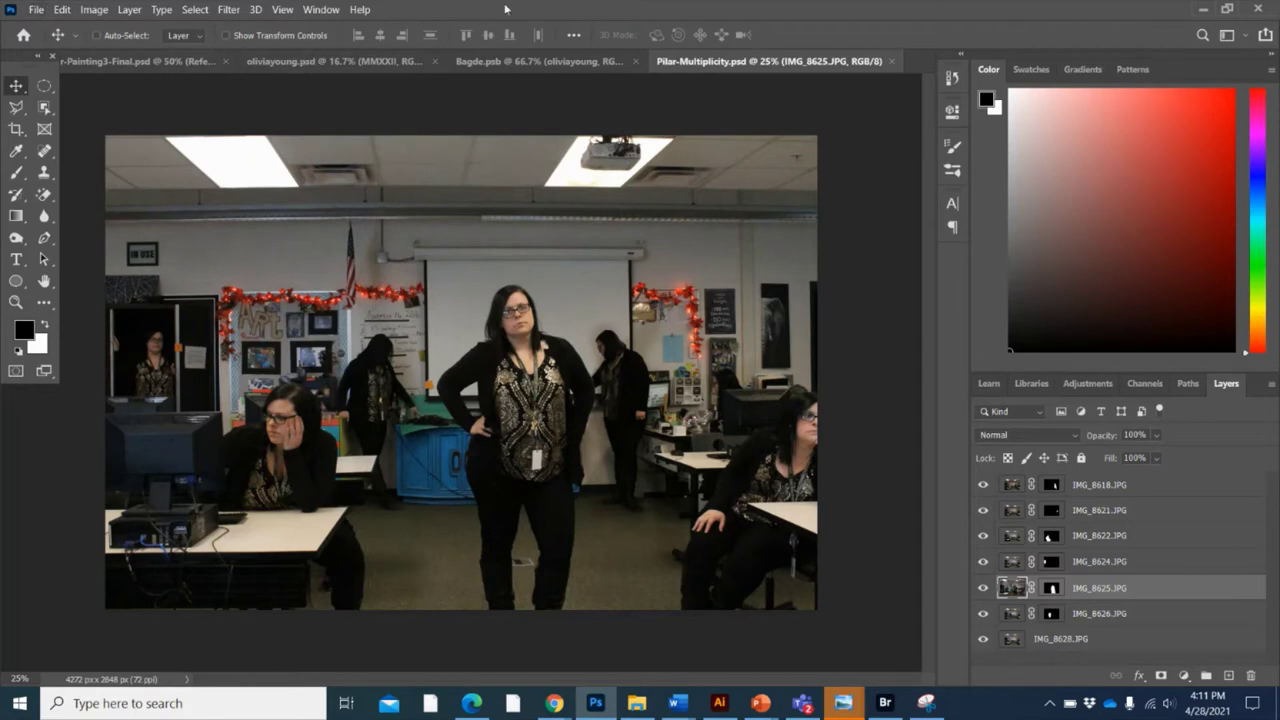
- Start File > Scripts > Load Files into Stack and browse for source photos
click(35, 11)
mouse_move(101, 397)
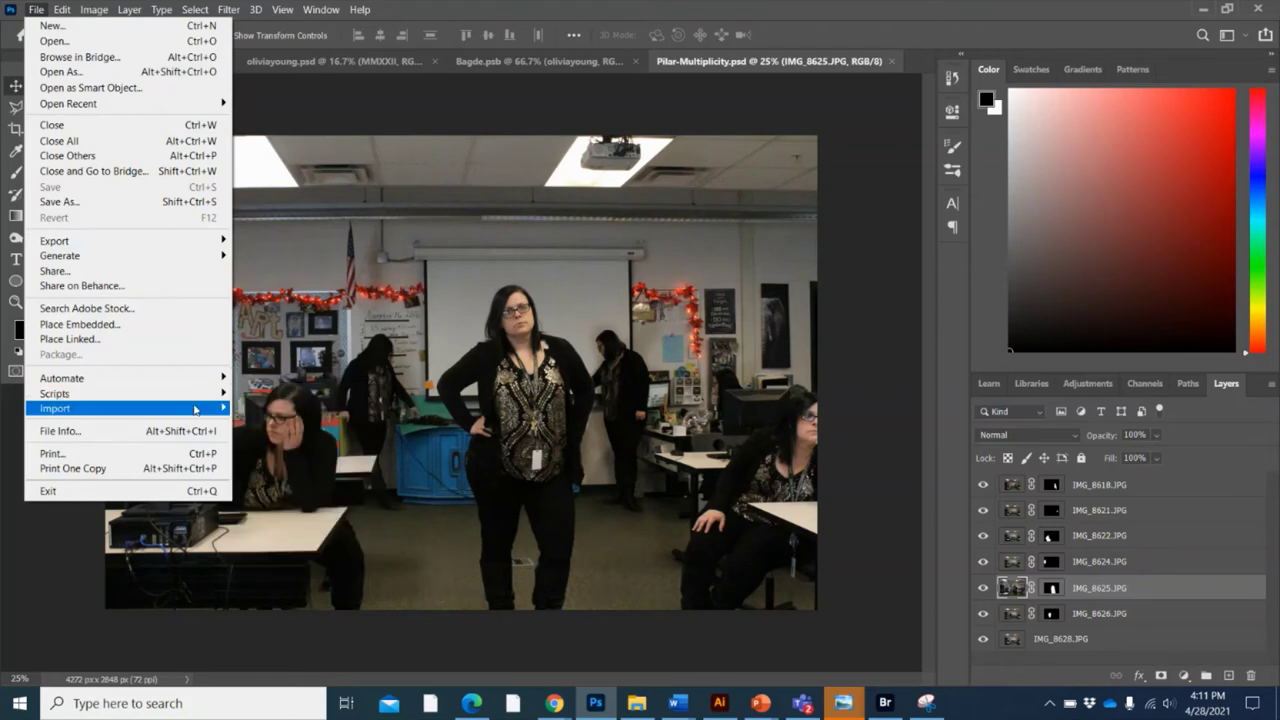
mouse_move(195, 408)
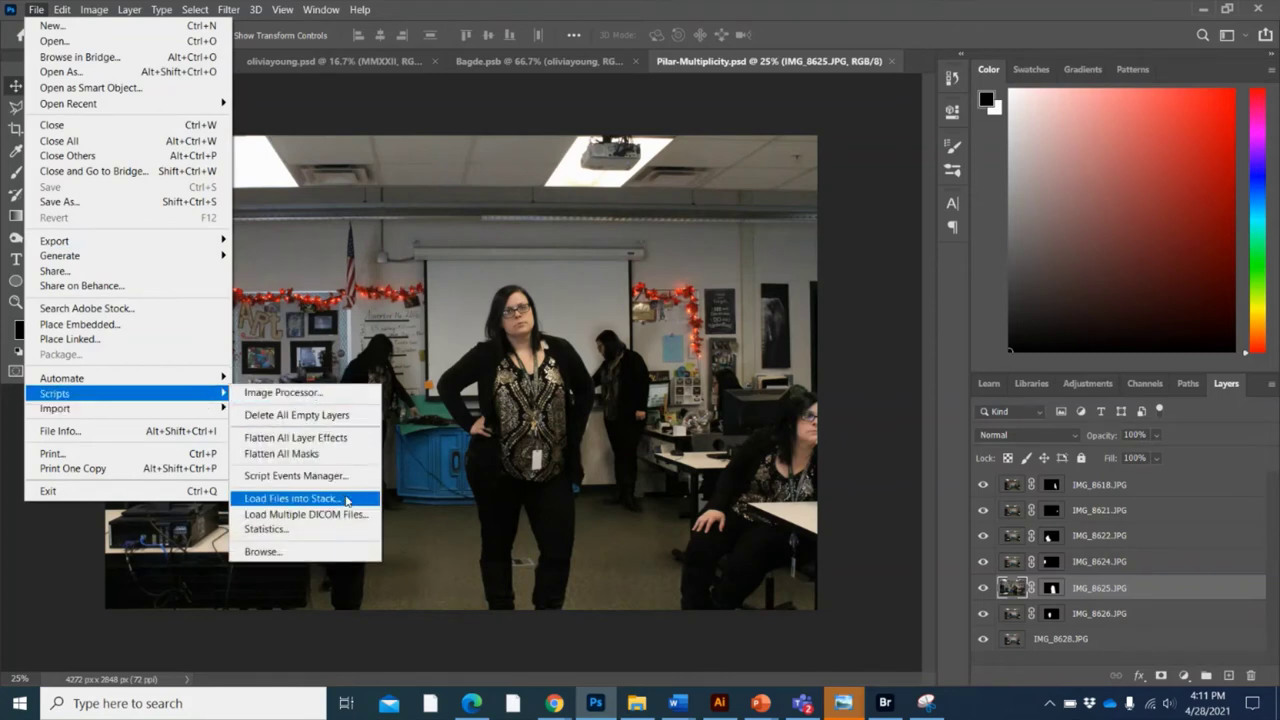
click(346, 499)
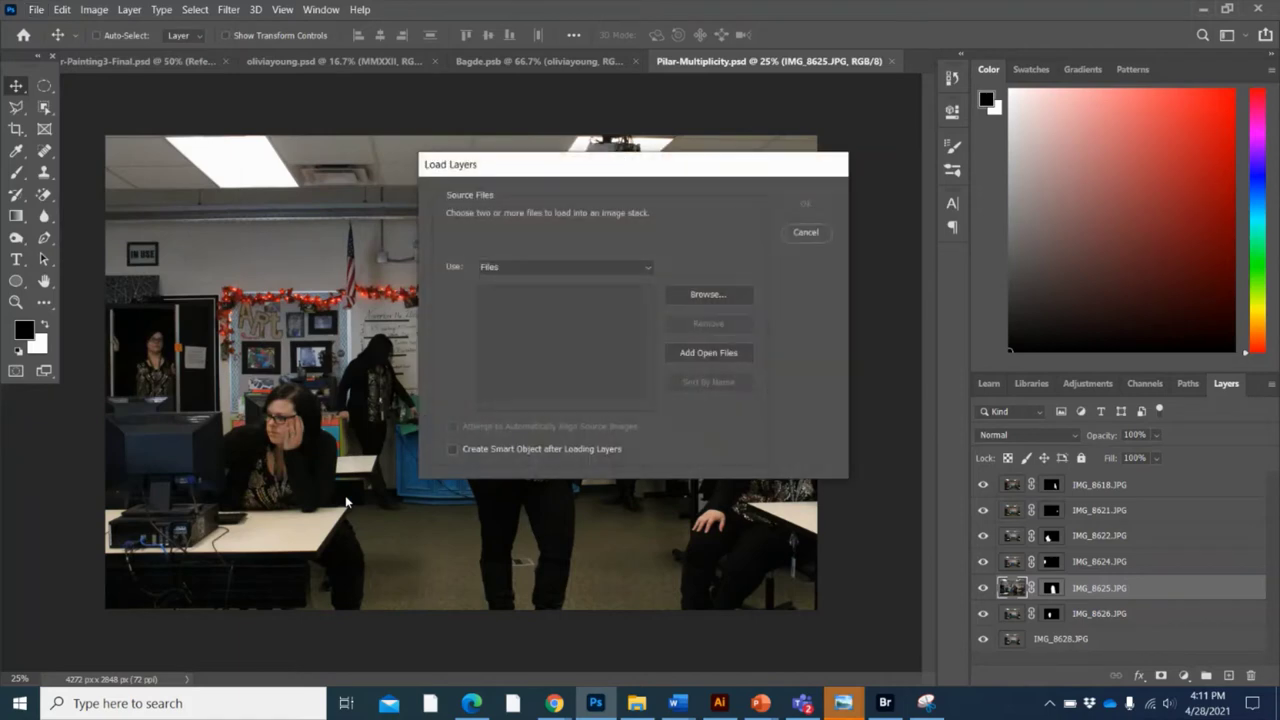
click(720, 293)
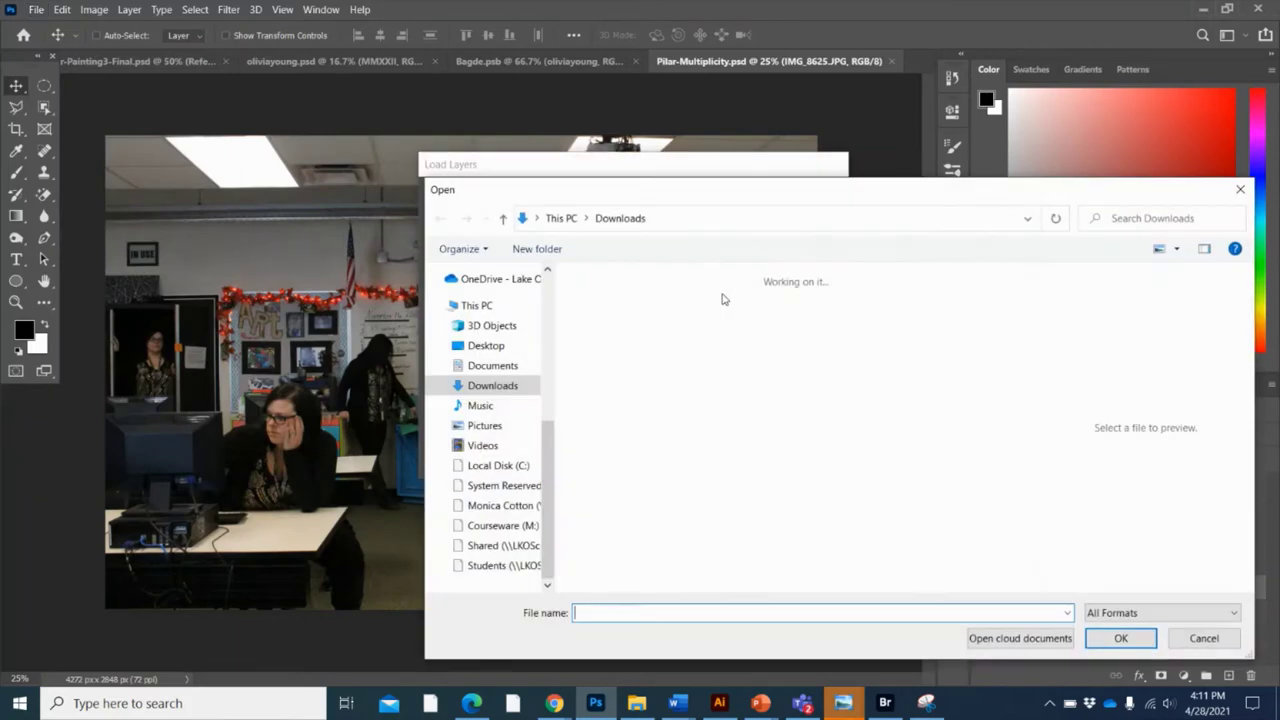
- Navigate through School Year 2018-2019 and Photography 2 Lessons 2018-19 to the Multiplicity folder
scroll(480, 420, up, 5)
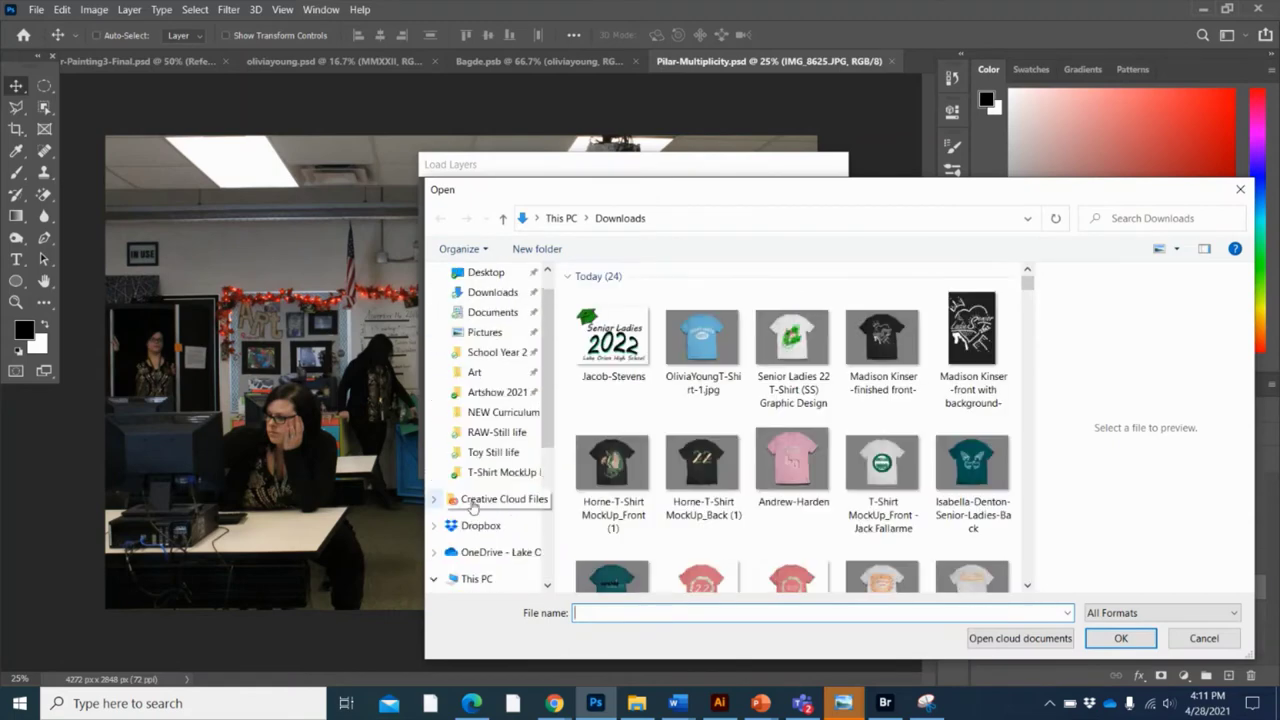
click(500, 352)
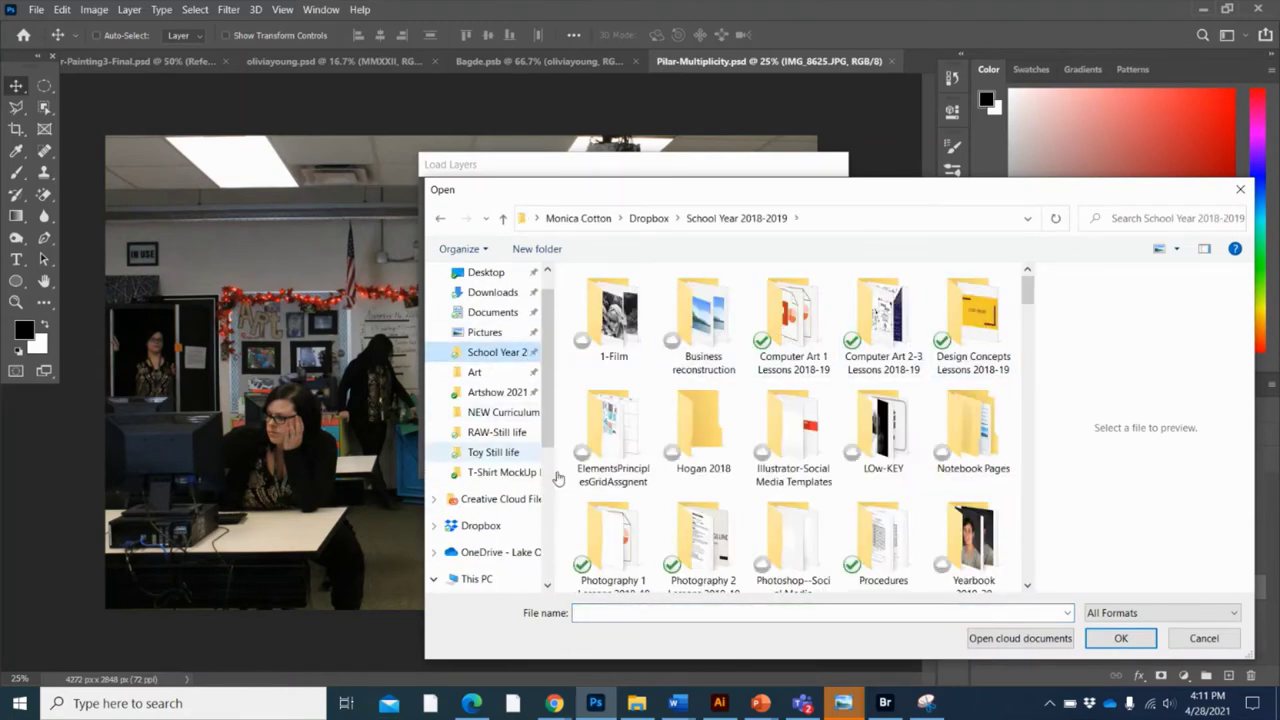
scroll(720, 532, down, 1)
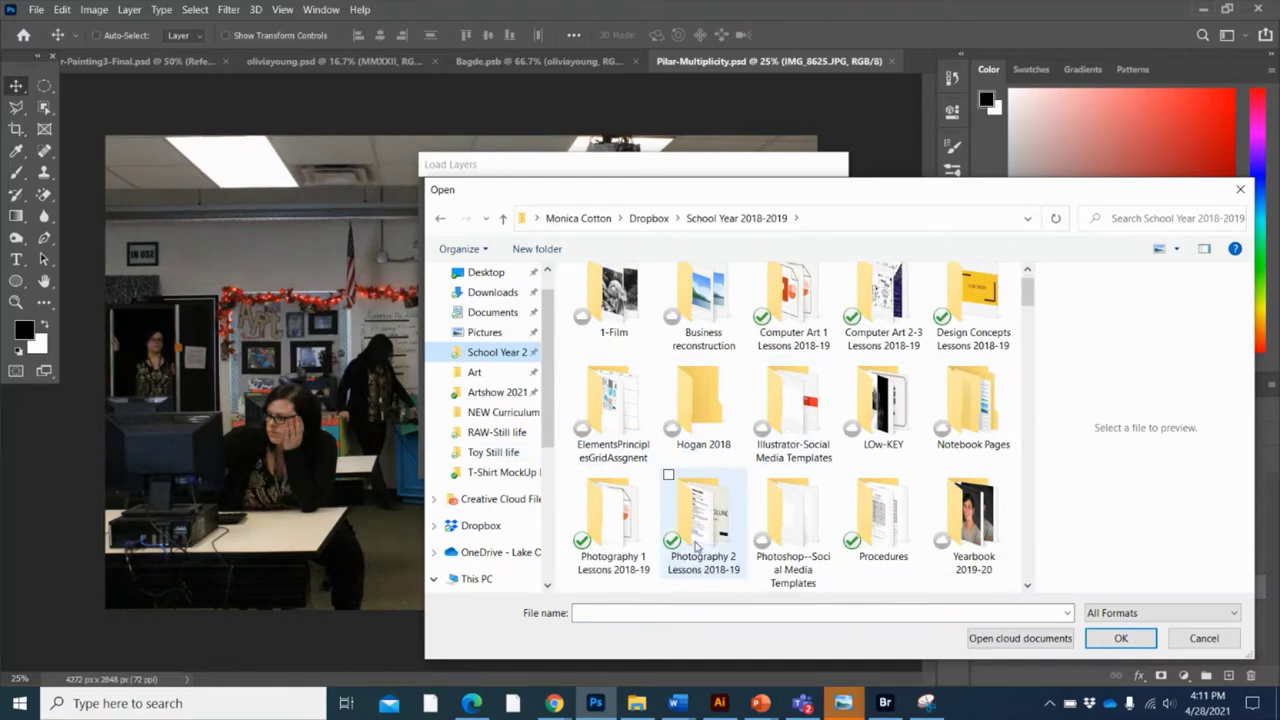
double_click(697, 545)
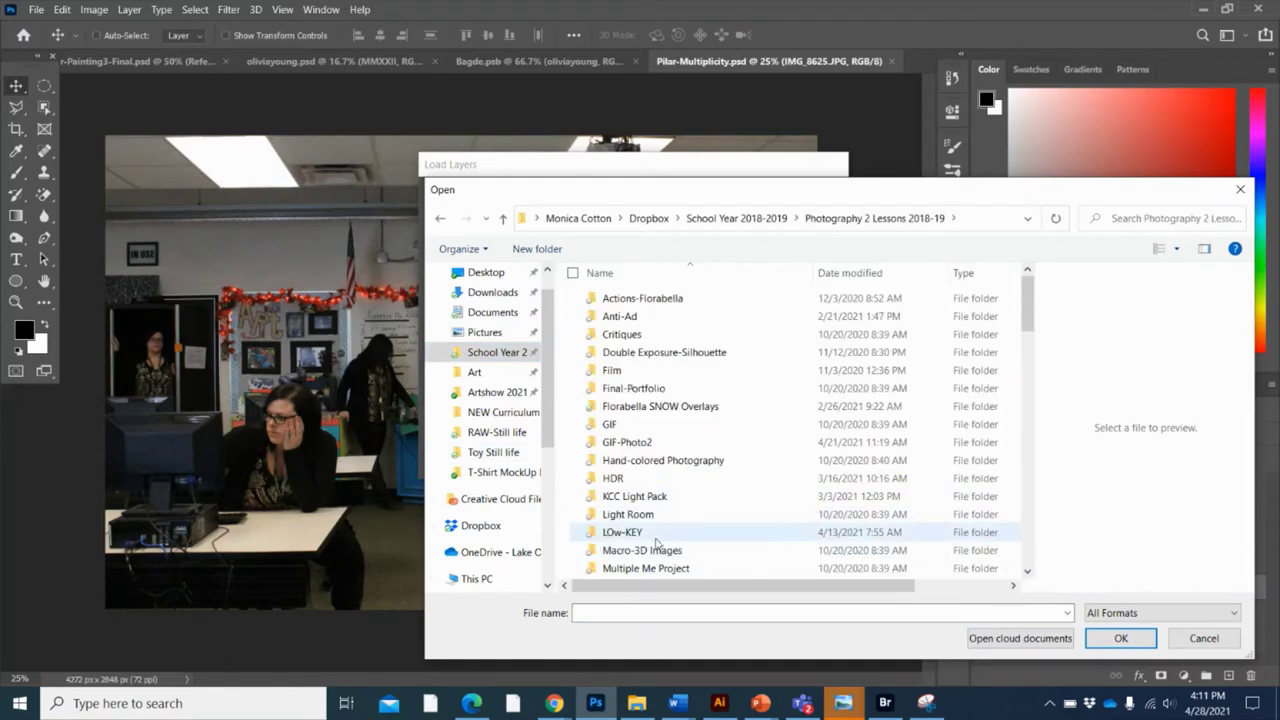
scroll(652, 562, down, 1)
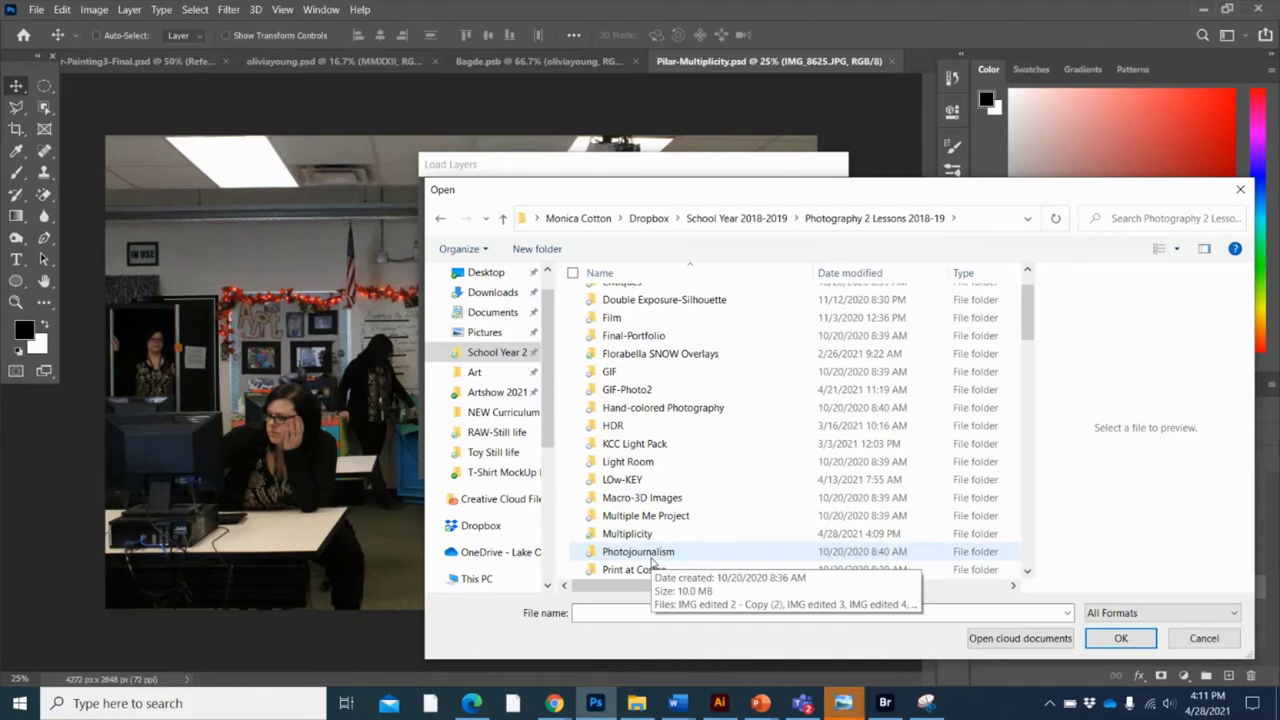
double_click(651, 531)
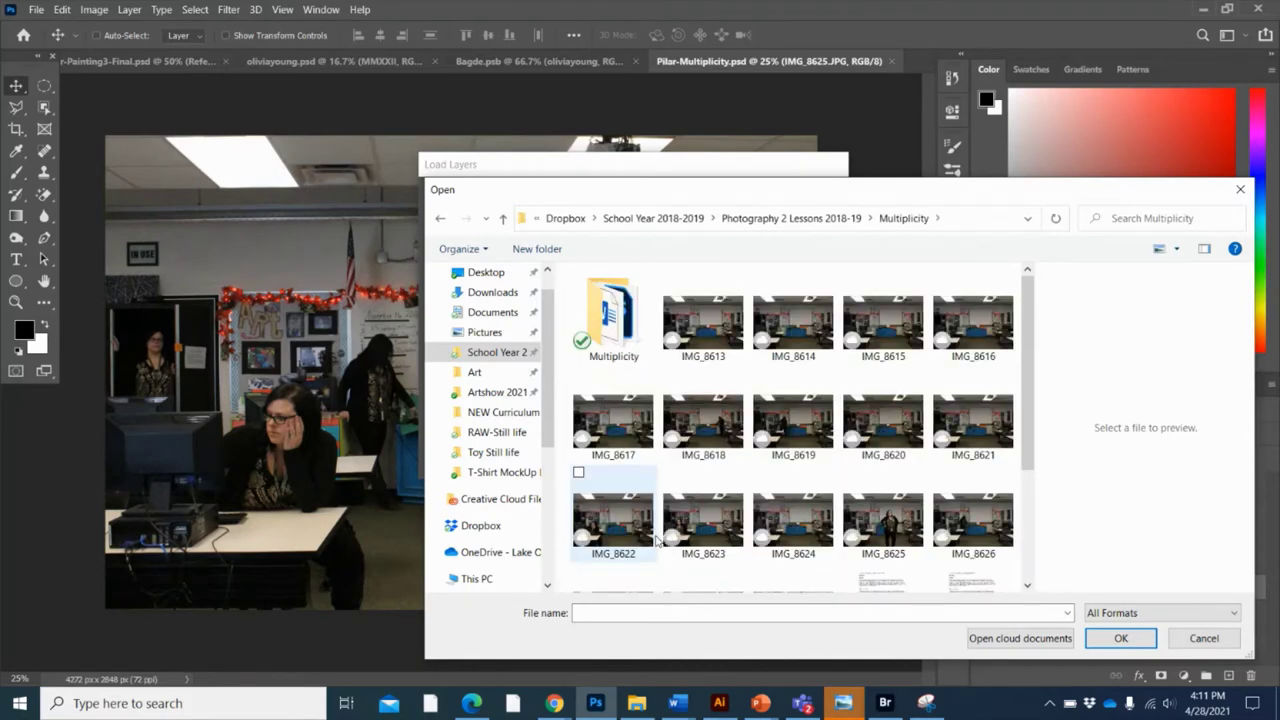
- Select IMG_8618, IMG_8620, IMG_8623 and IMG_8625 and load them as a layer stack
click(700, 428)
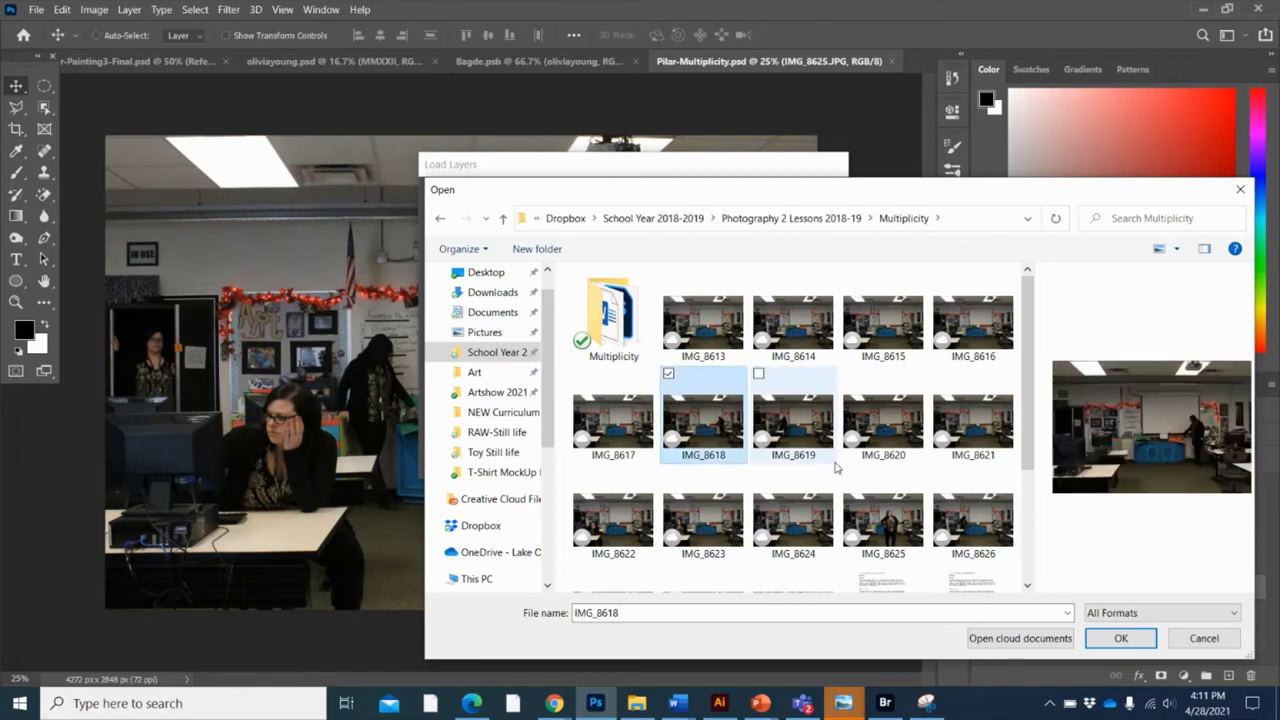
ctrl+click(891, 436)
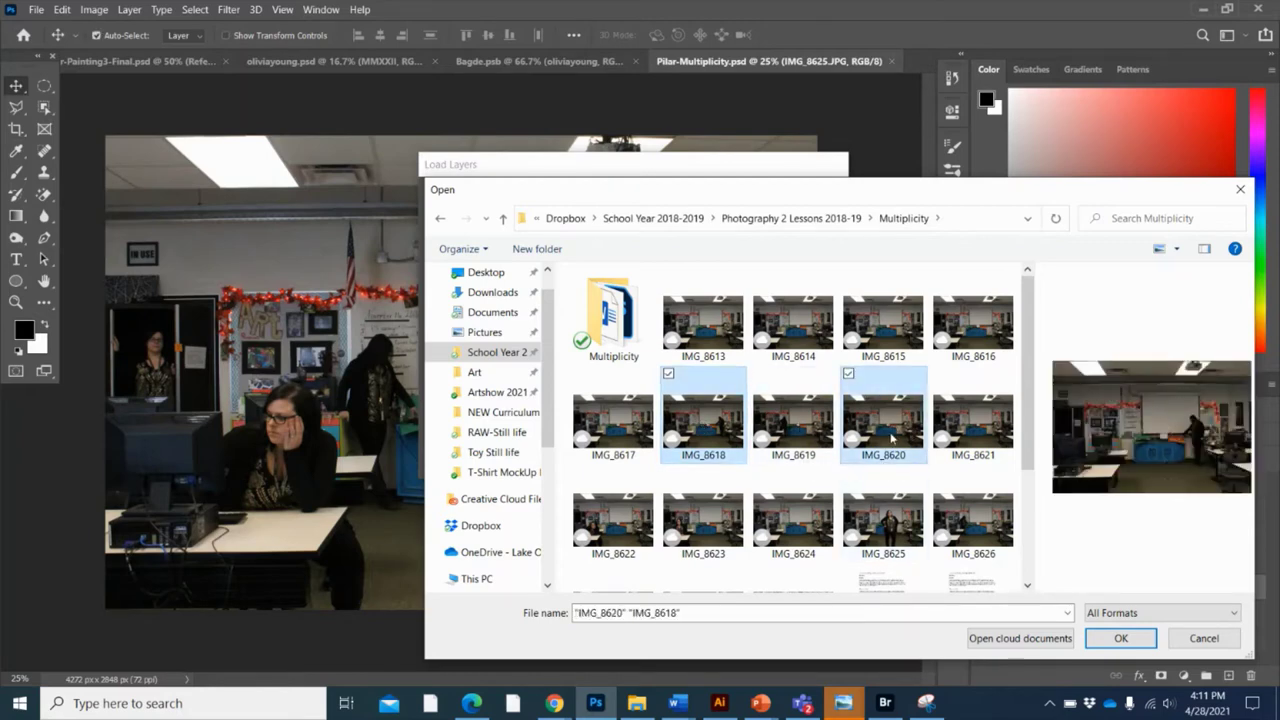
ctrl+click(703, 520)
ctrl+click(897, 517)
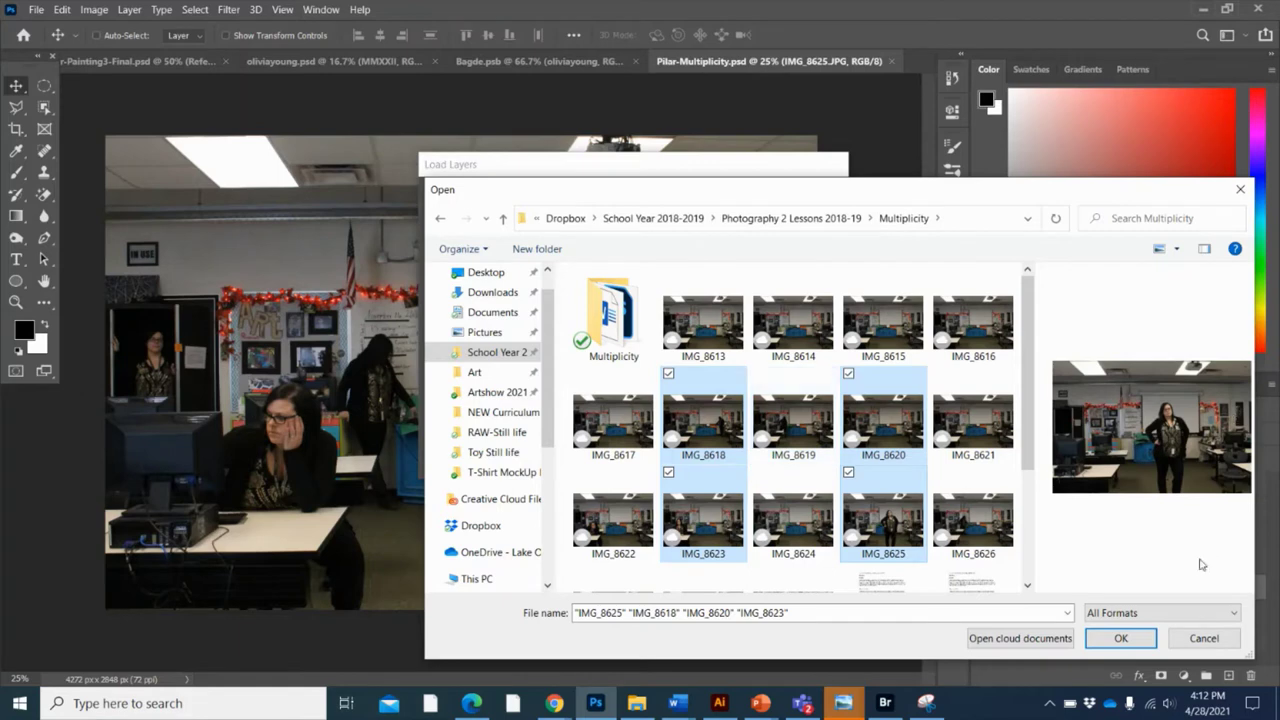
click(1129, 640)
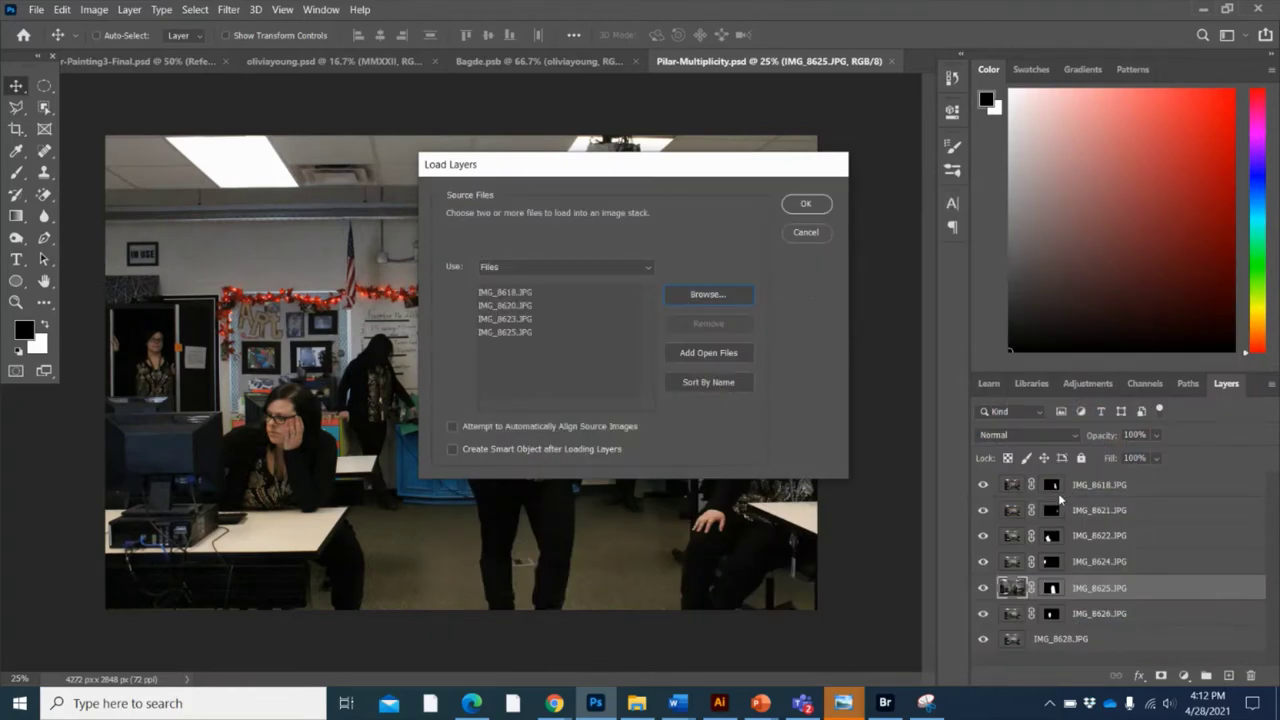
click(800, 210)
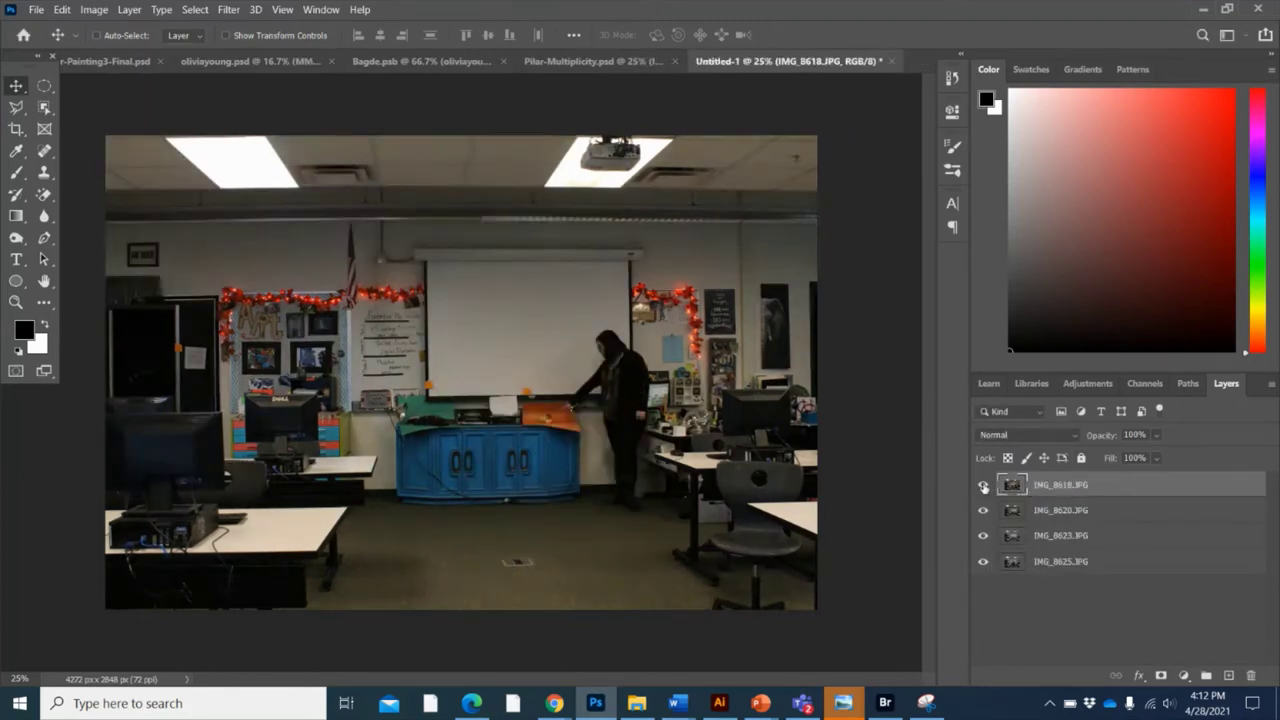
- Hide the IMG_8618 and IMG_8620 layers
right_click(983, 486)
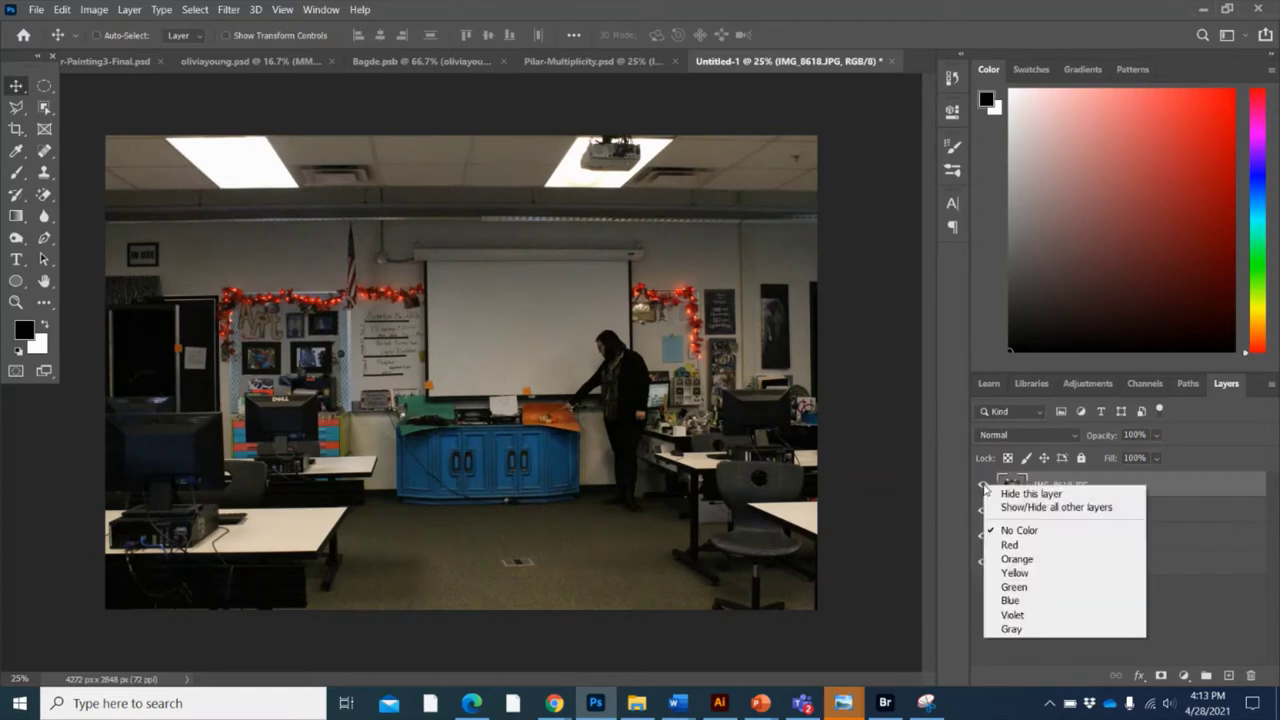
key(Escape)
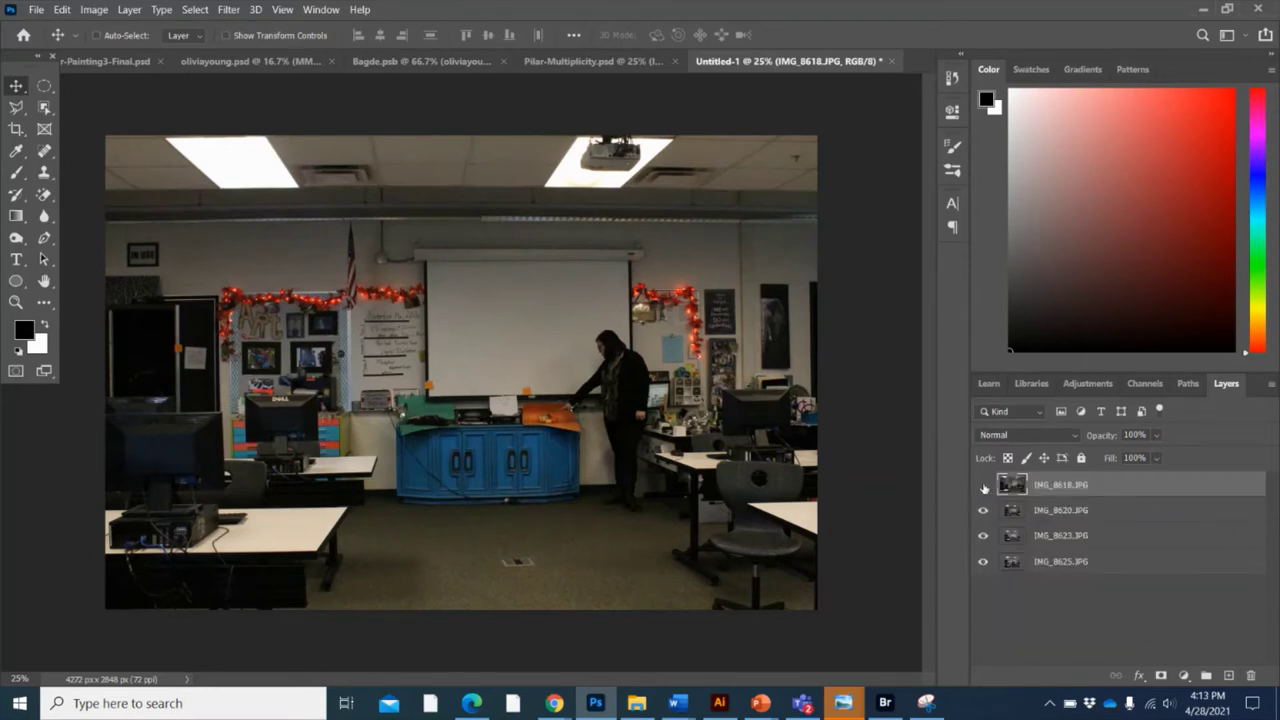
click(983, 486)
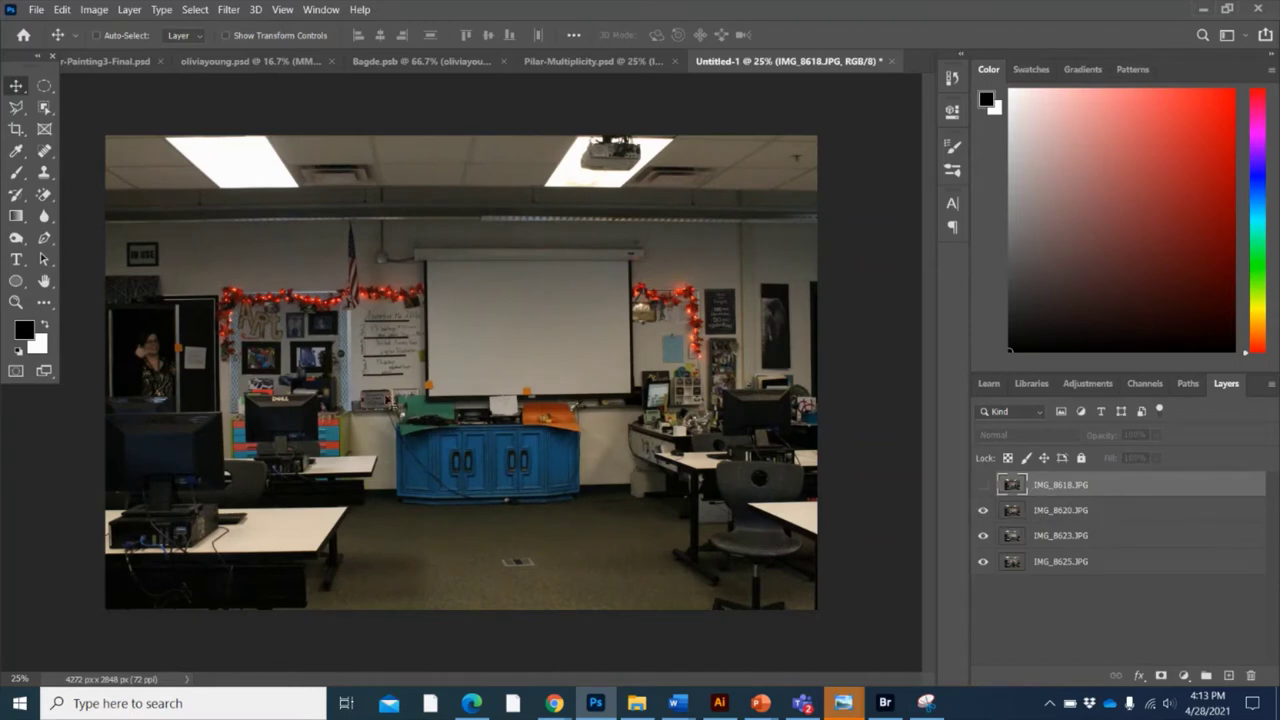
click(982, 511)
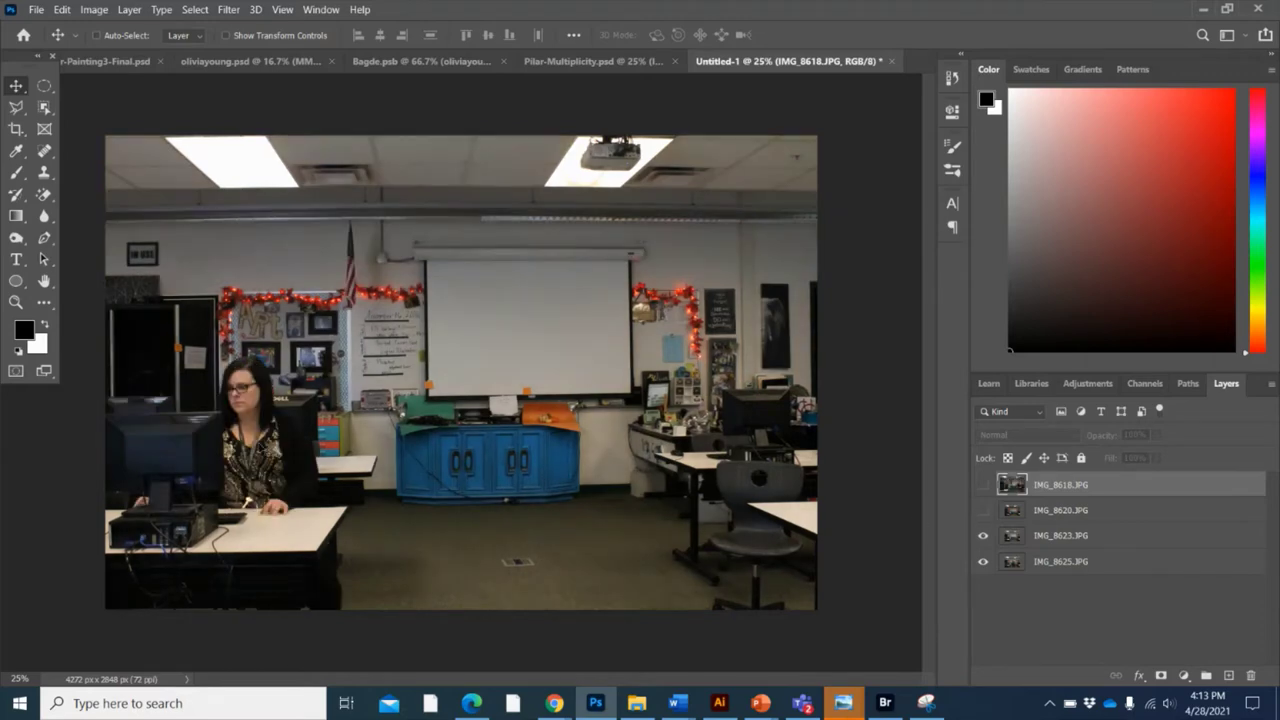
- Check IMG_8625 beneath by toggling IMG_8623 off and on, then select IMG_8623
click(983, 536)
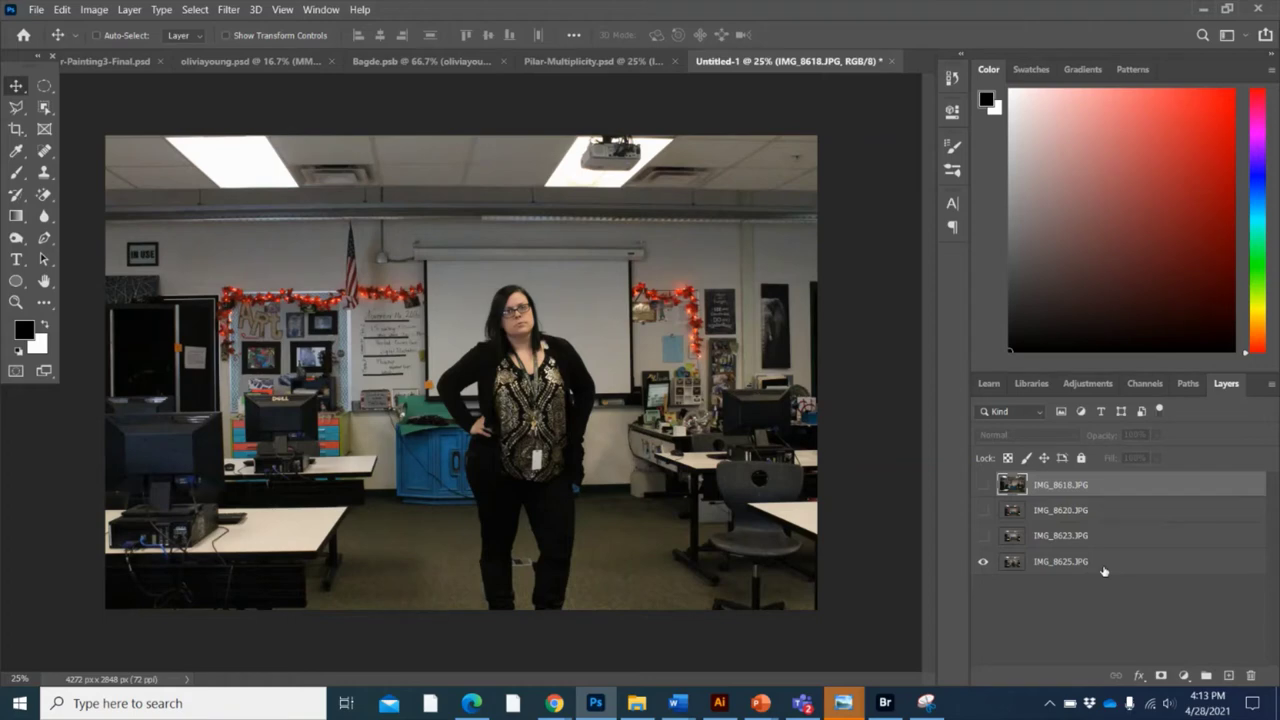
click(983, 537)
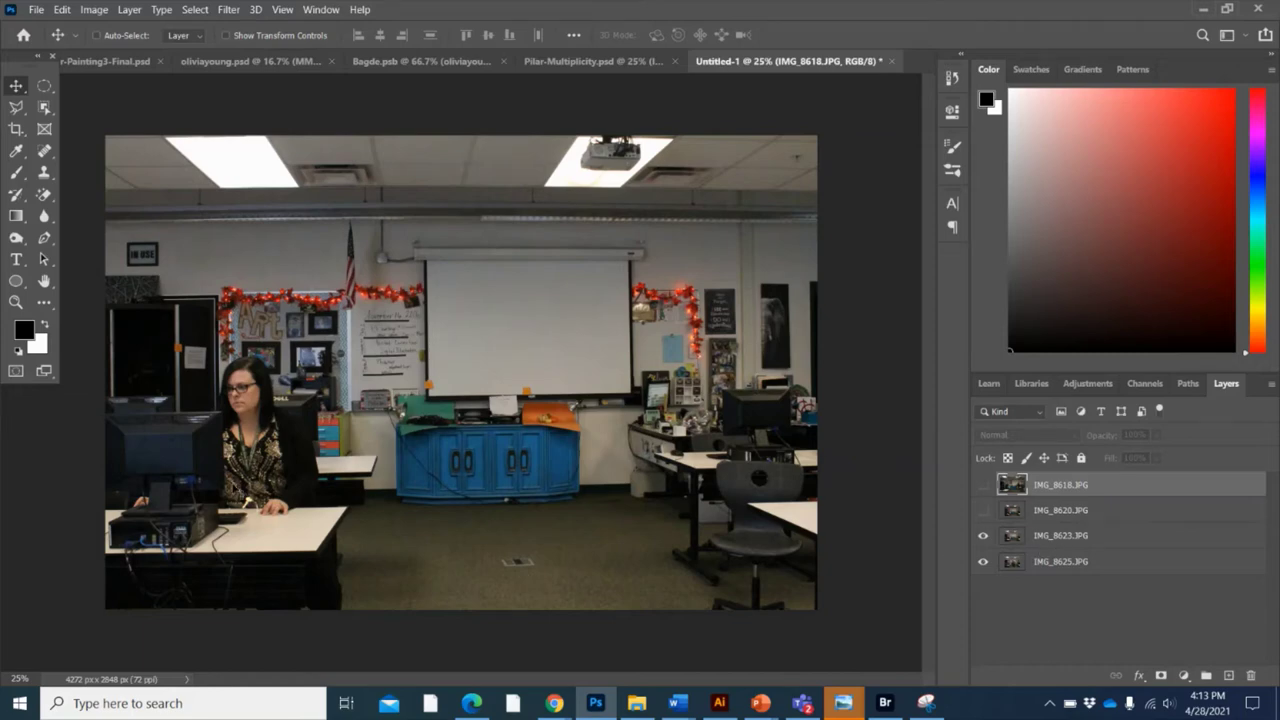
click(1103, 535)
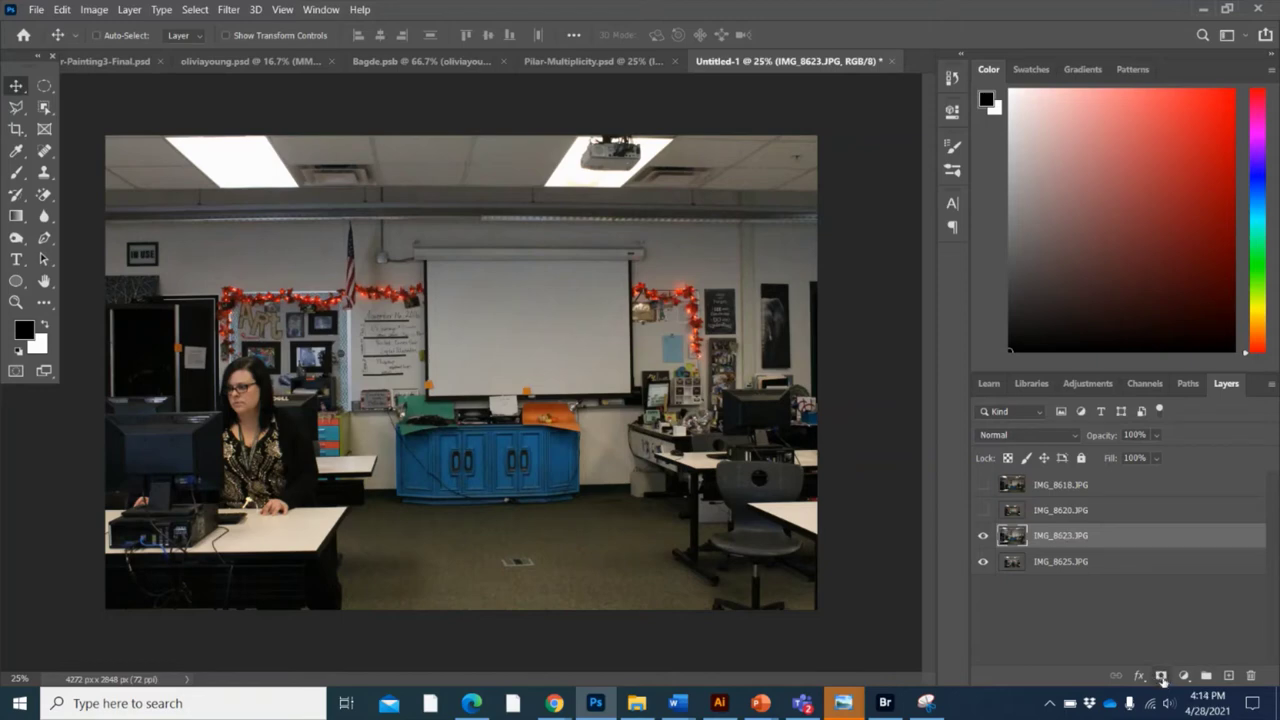
- Add a layer mask to IMG_8623, choose the Brush tool, and invert the mask to black
click(1161, 676)
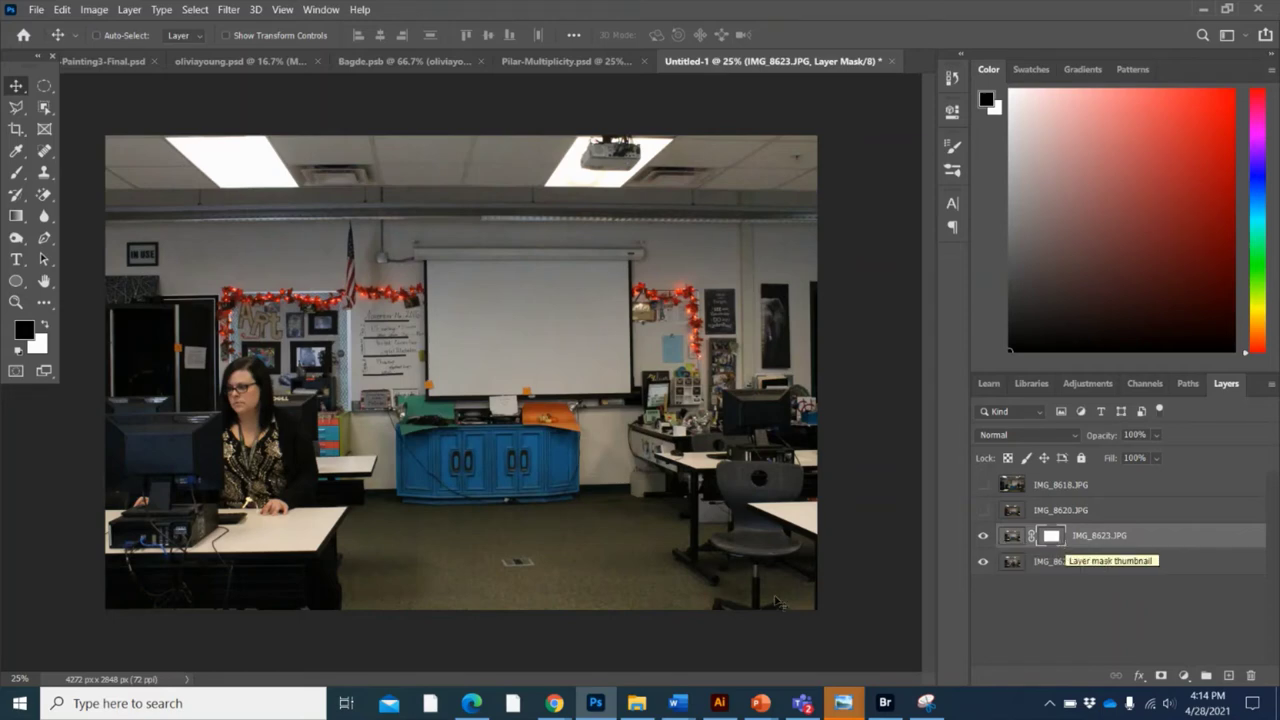
click(18, 172)
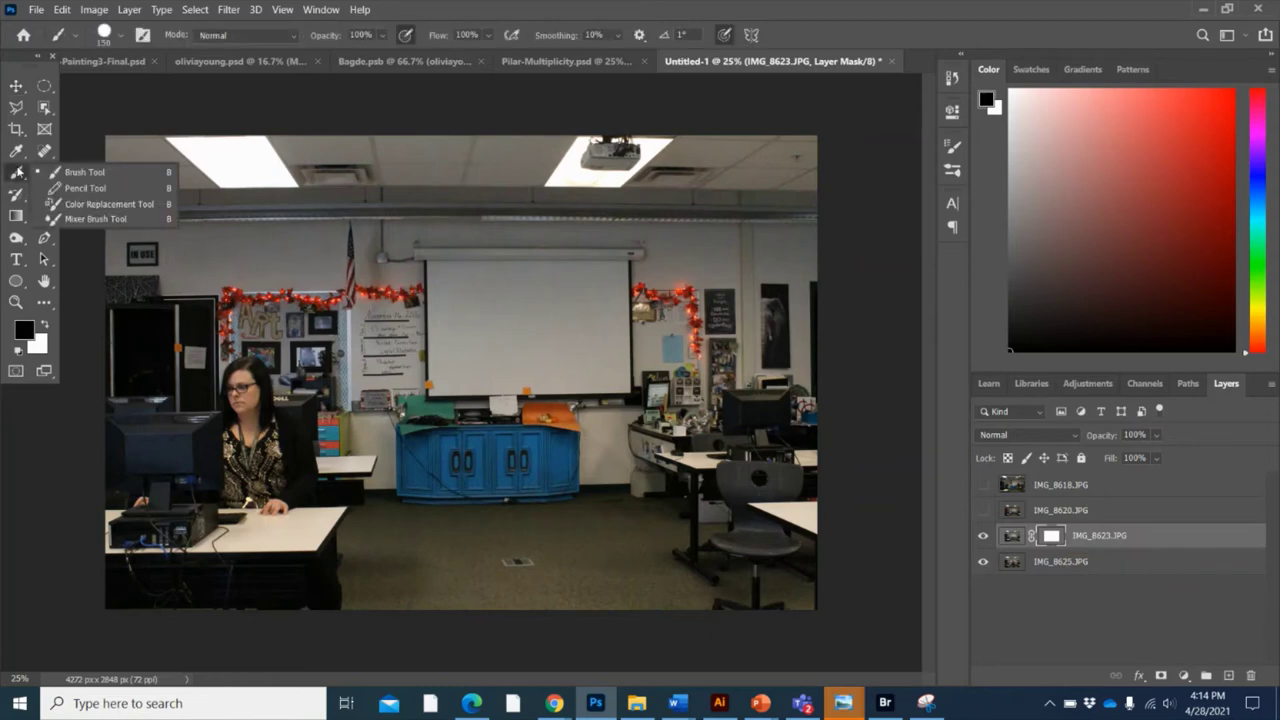
click(100, 173)
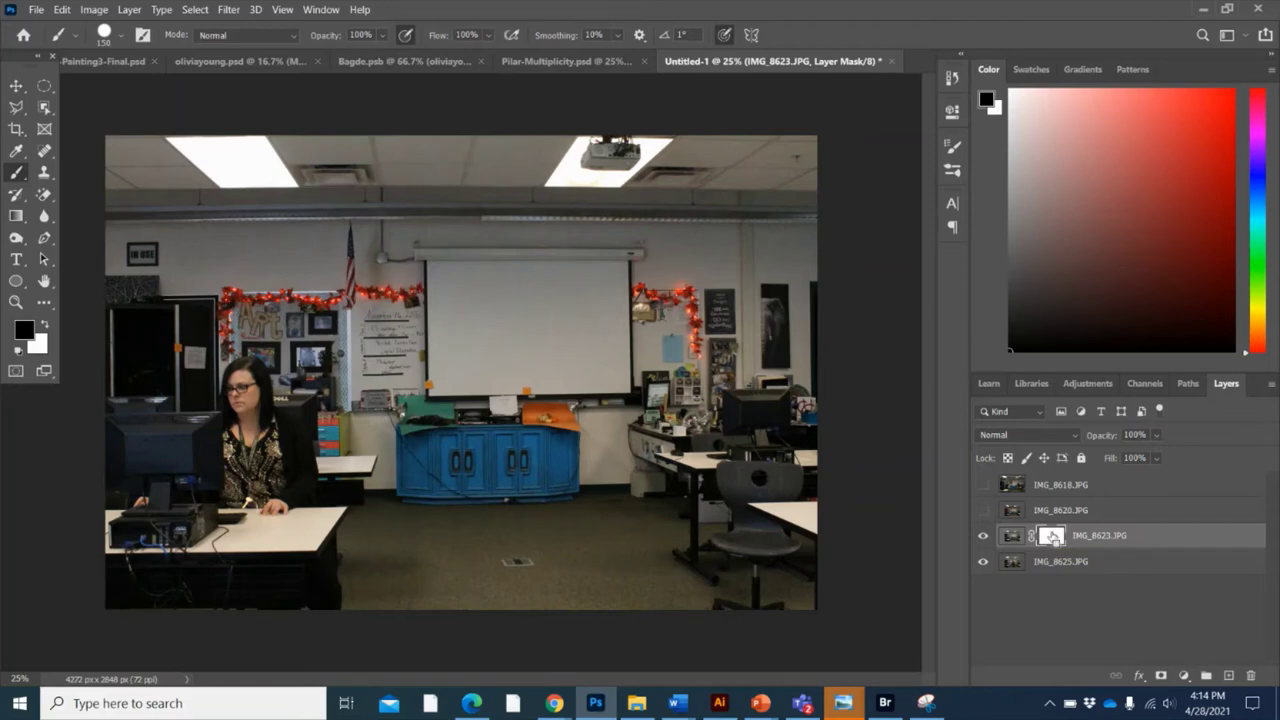
key(ctrl+i)
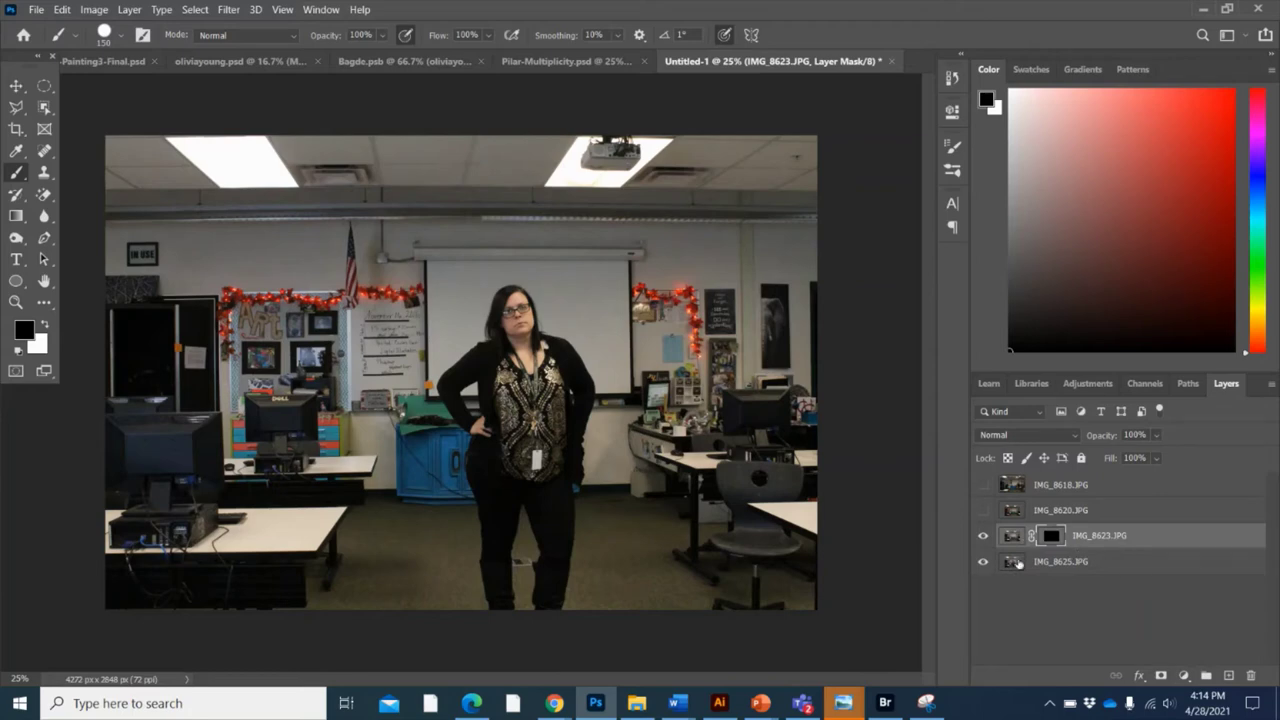
- Target IMG_8623's mask and compare poses by inverting it, ending with a black mask
click(1083, 568)
click(1090, 542)
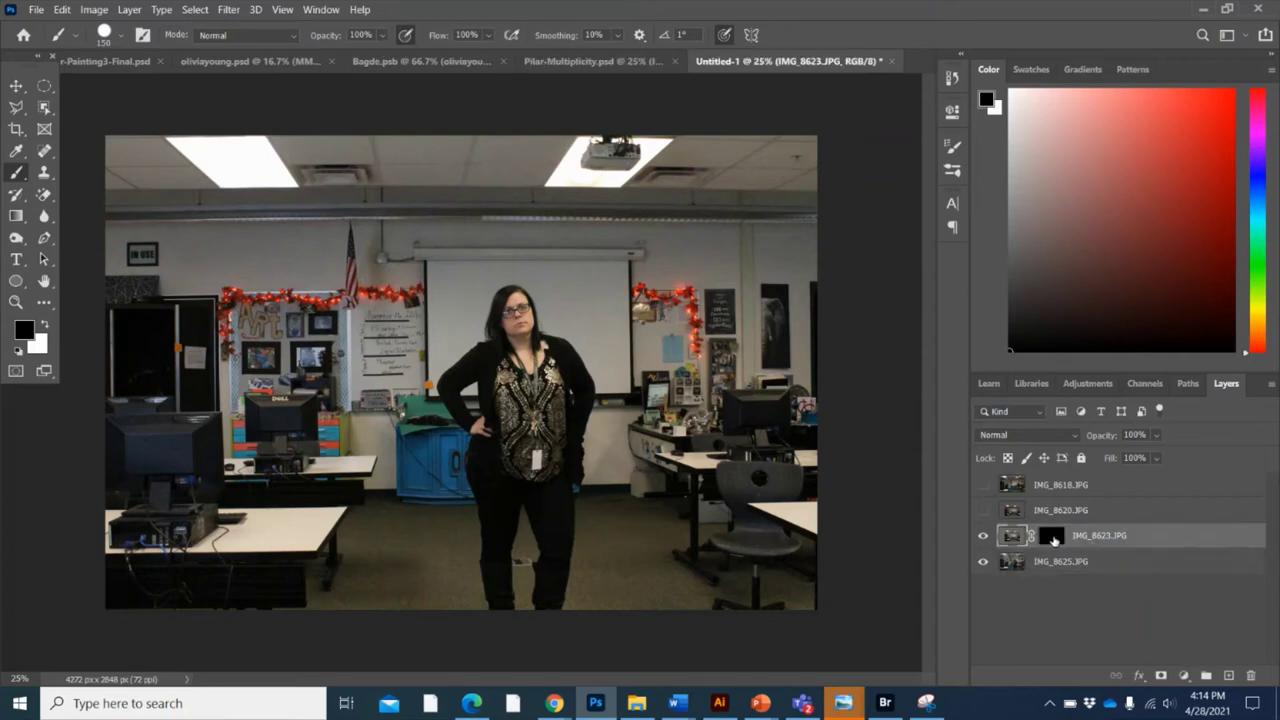
click(1051, 537)
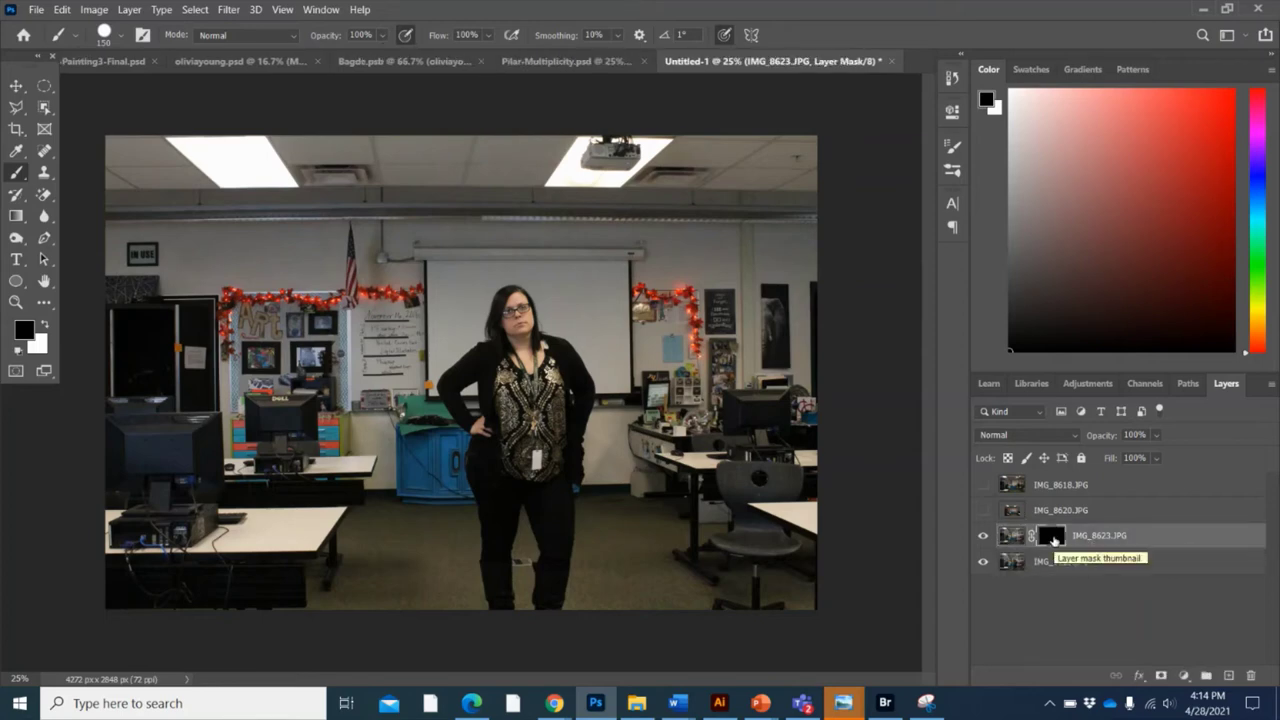
key(ctrl+i)
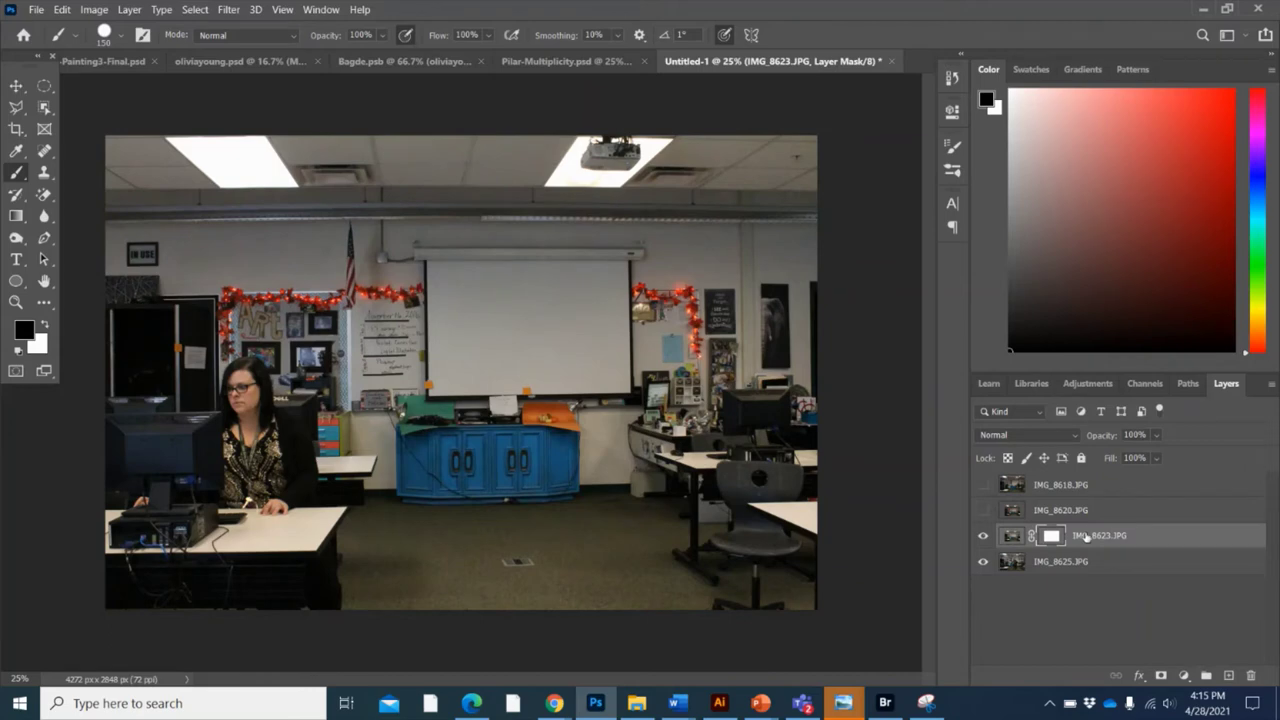
key(ctrl+i)
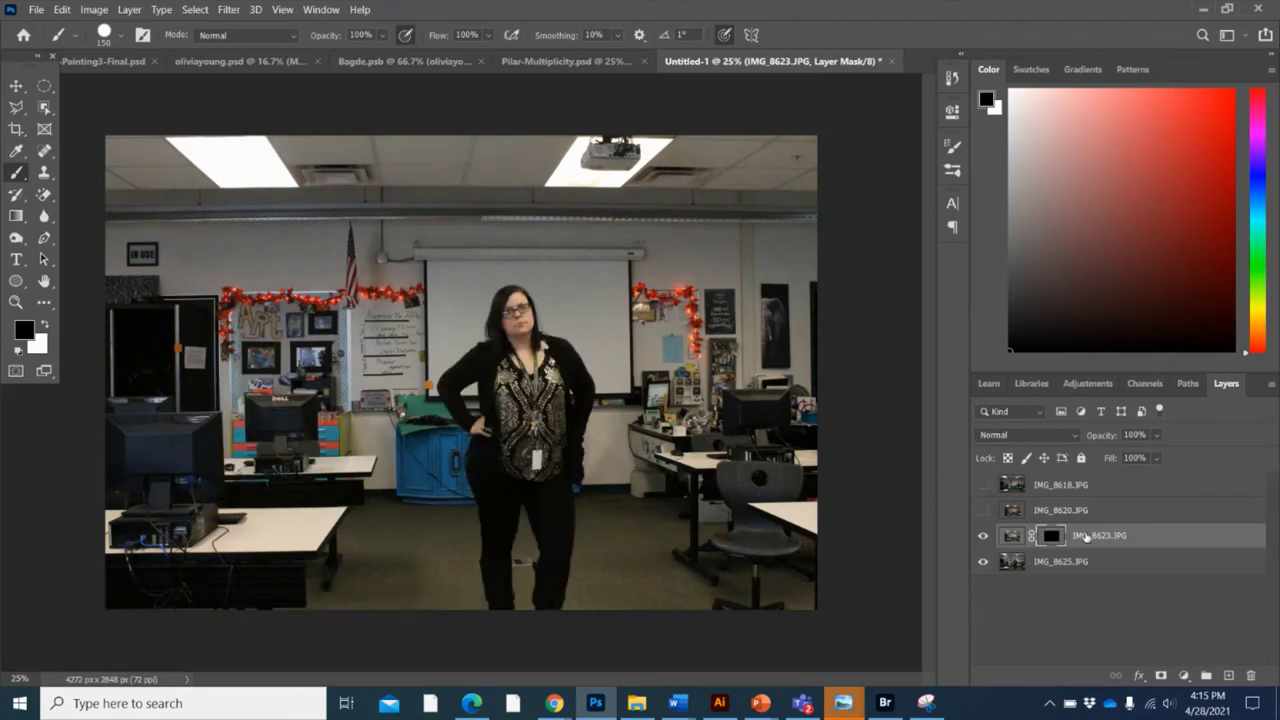
key(ctrl+i)
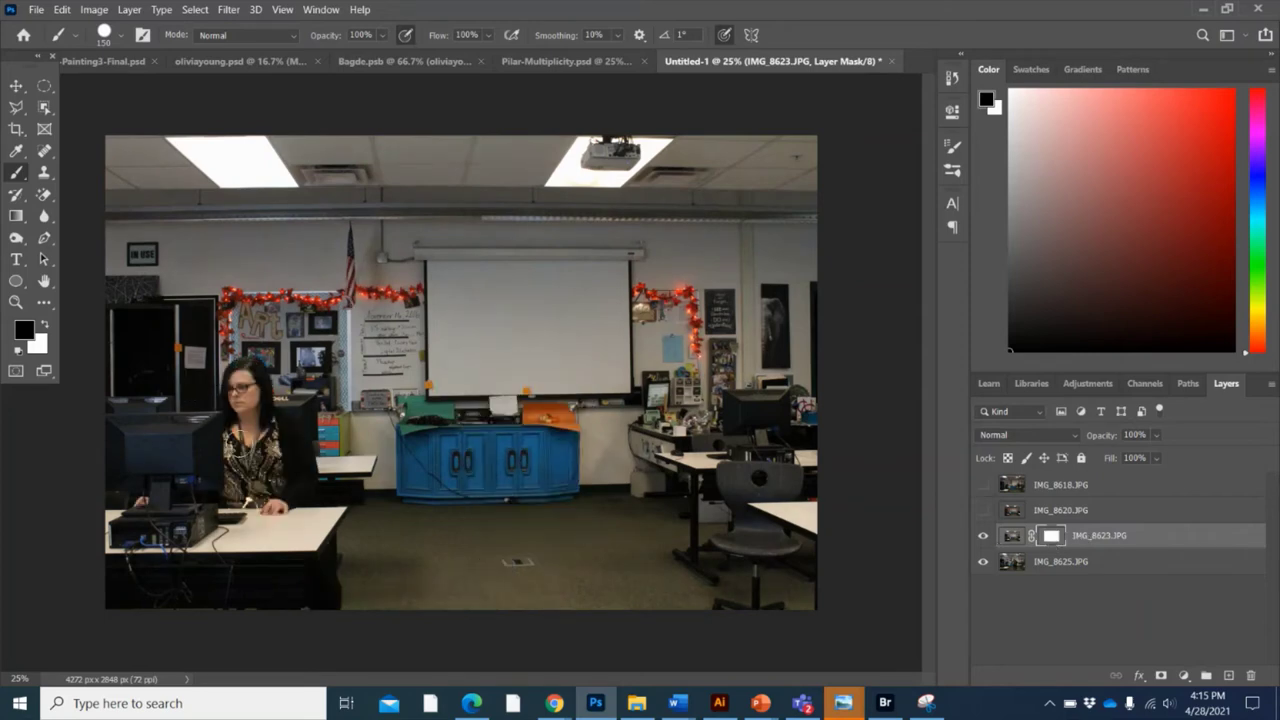
key(ctrl+i)
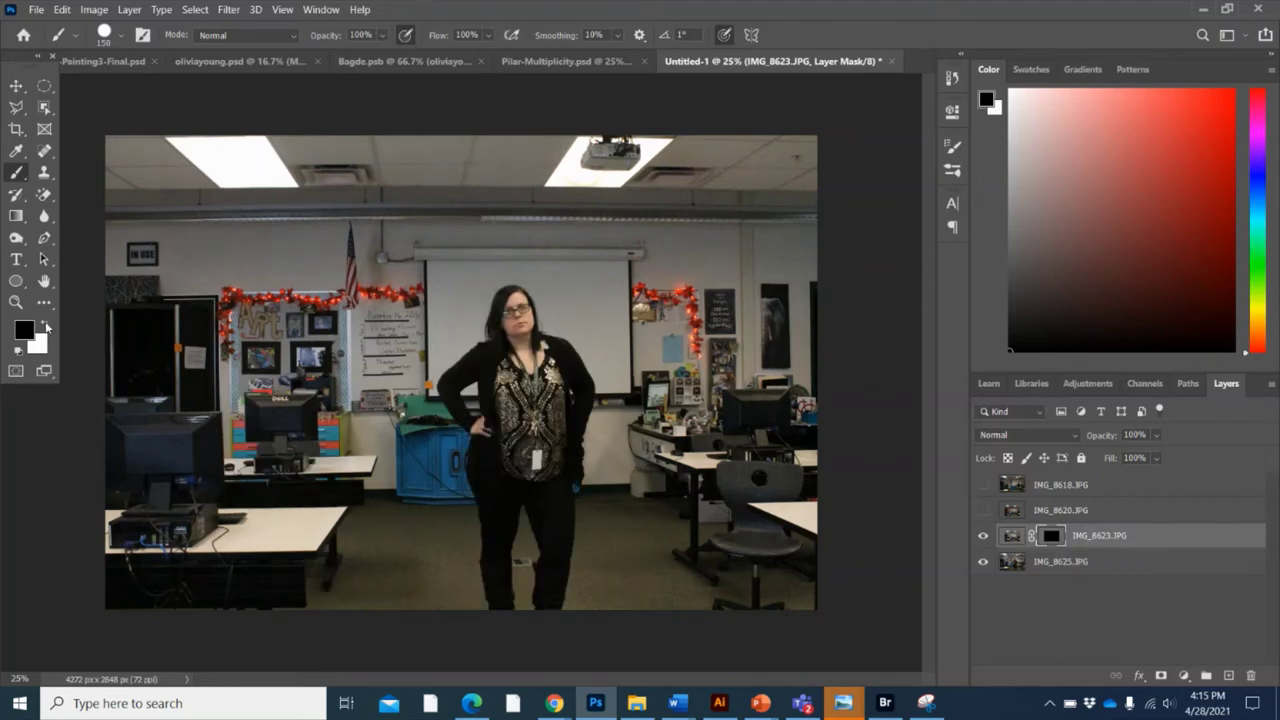
- Paint white on IMG_8623's mask over the left desk to reveal the seated woman
click(45, 326)
mouse_move(229, 457)
mouse_down()
mouse_move(226, 480)
mouse_move(217, 430)
mouse_move(225, 510)
mouse_move(248, 420)
mouse_move(262, 503)
mouse_move(264, 456)
mouse_move(272, 505)
mouse_move(293, 460)
mouse_move(295, 525)
mouse_move(293, 458)
mouse_move(282, 440)
mouse_move(270, 465)
mouse_move(258, 400)
mouse_move(230, 464)
mouse_move(238, 492)
mouse_move(299, 502)
mouse_move(320, 465)
mouse_up()
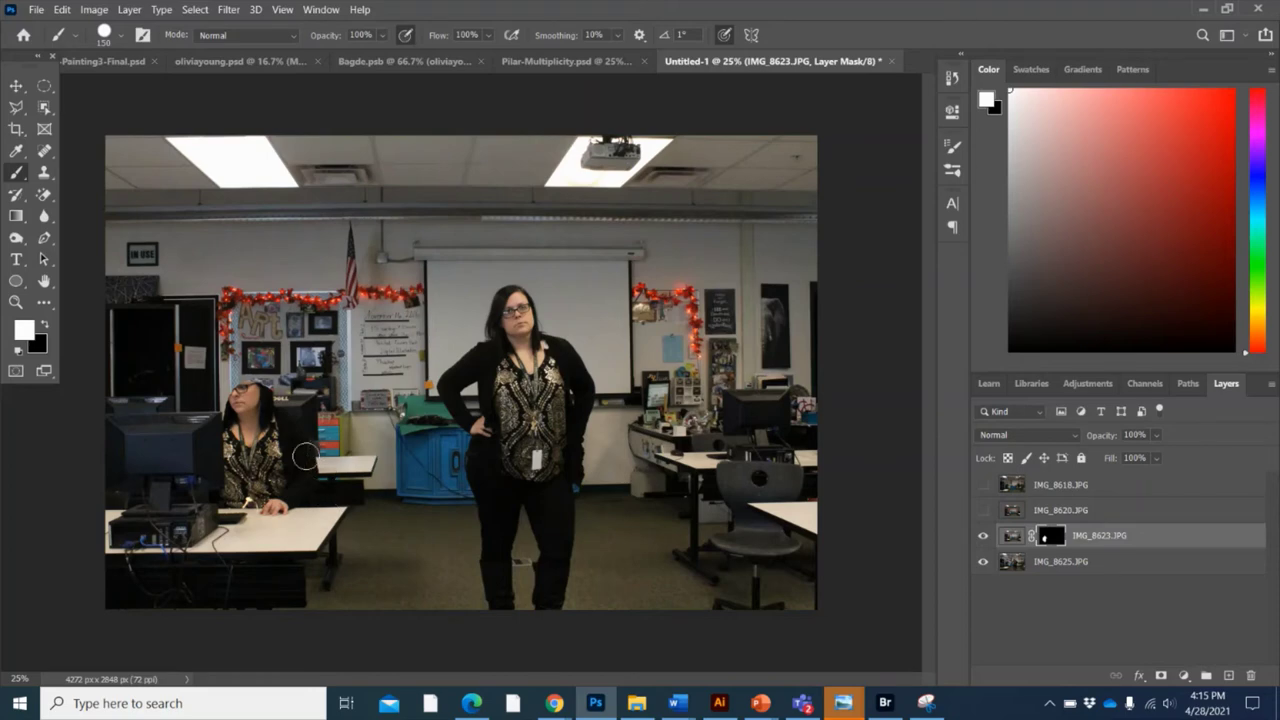
drag(272, 388, 230, 413)
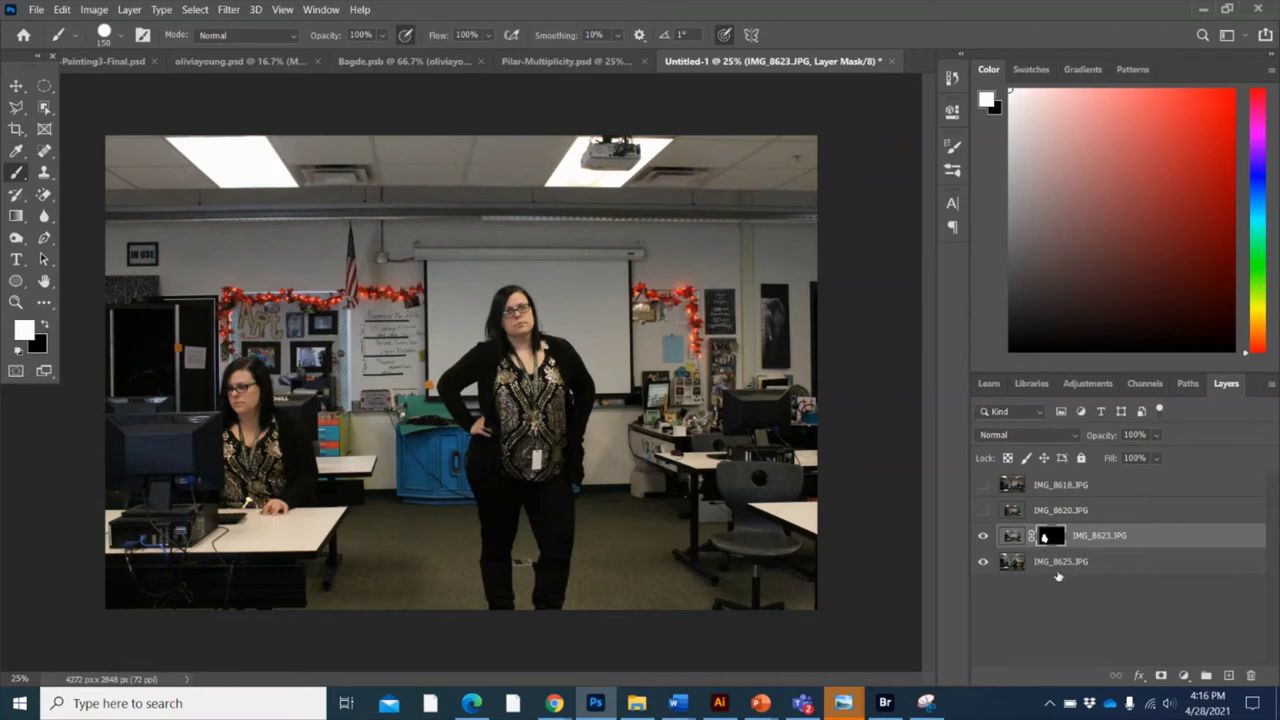
- Show IMG_8620 and delete the stray vector mask added to IMG_8623
click(984, 511)
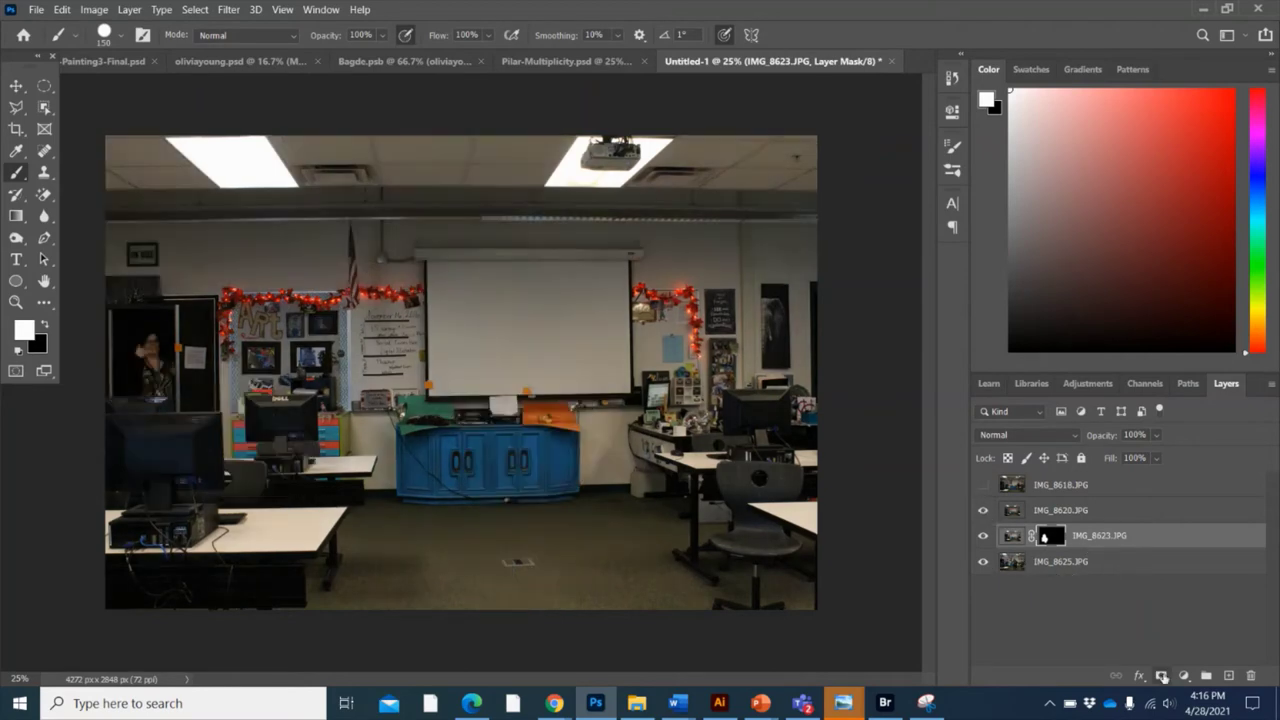
click(1161, 675)
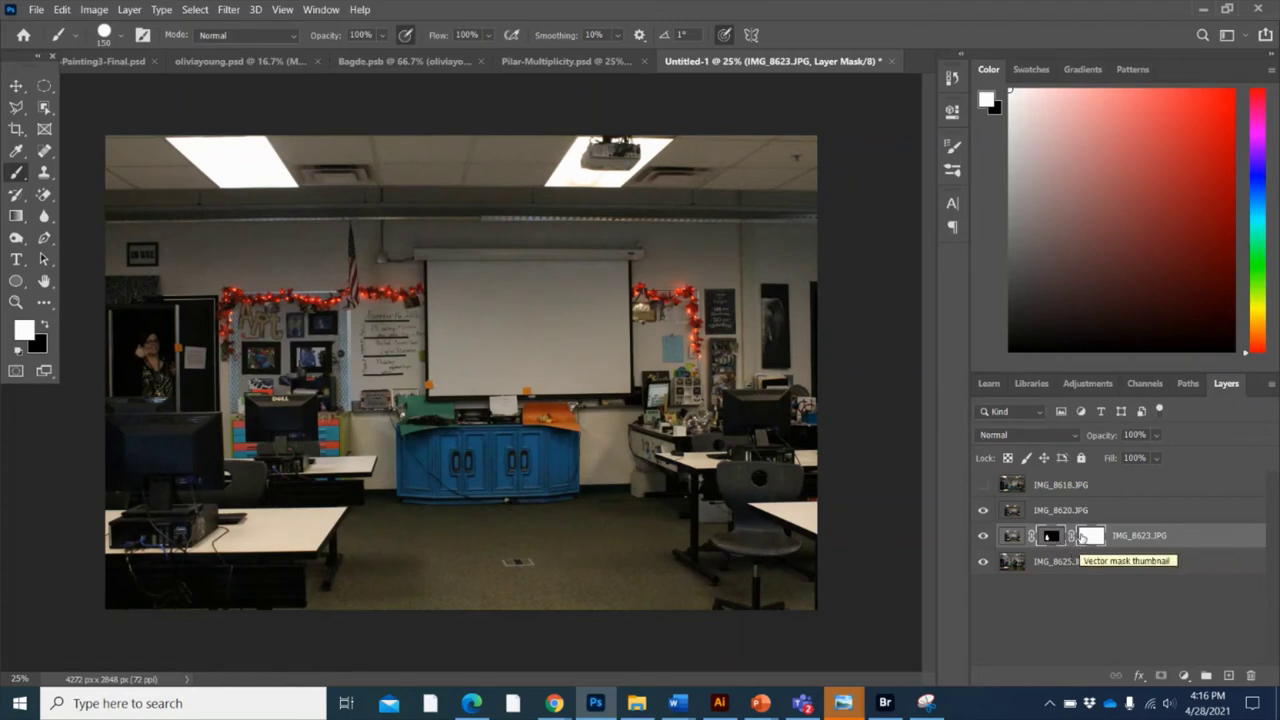
drag(1097, 540, 1250, 677)
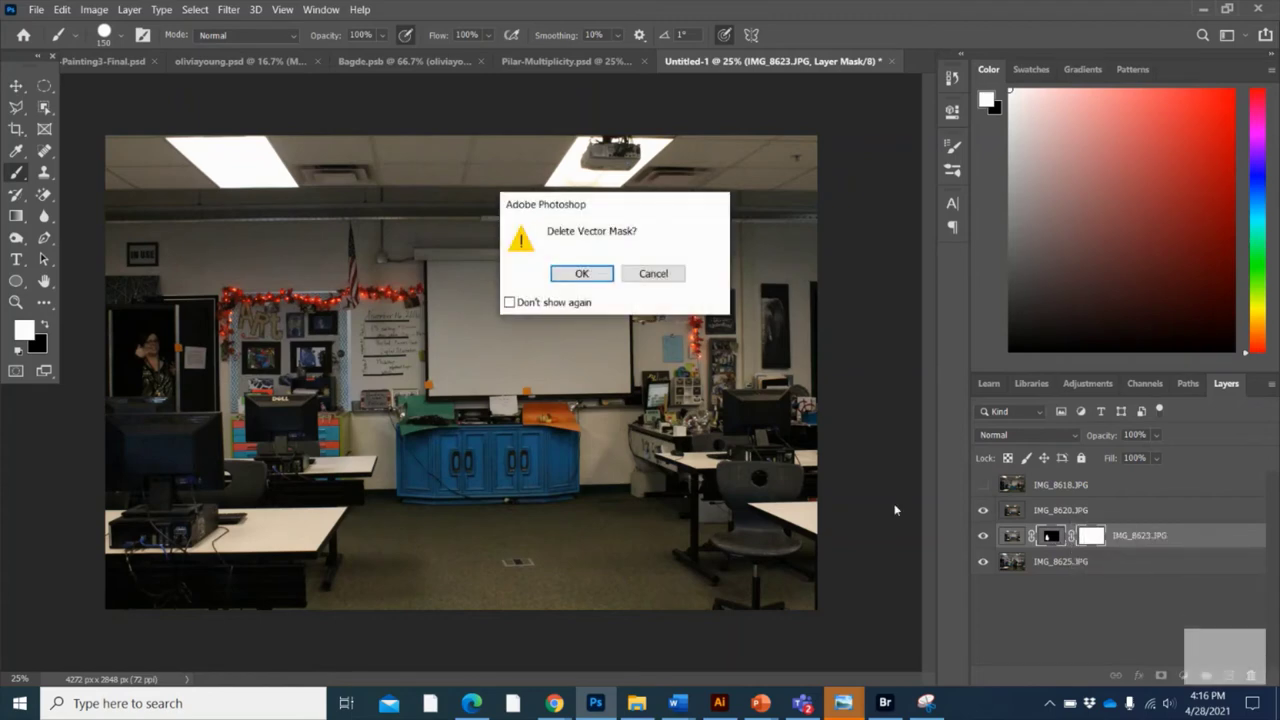
click(582, 275)
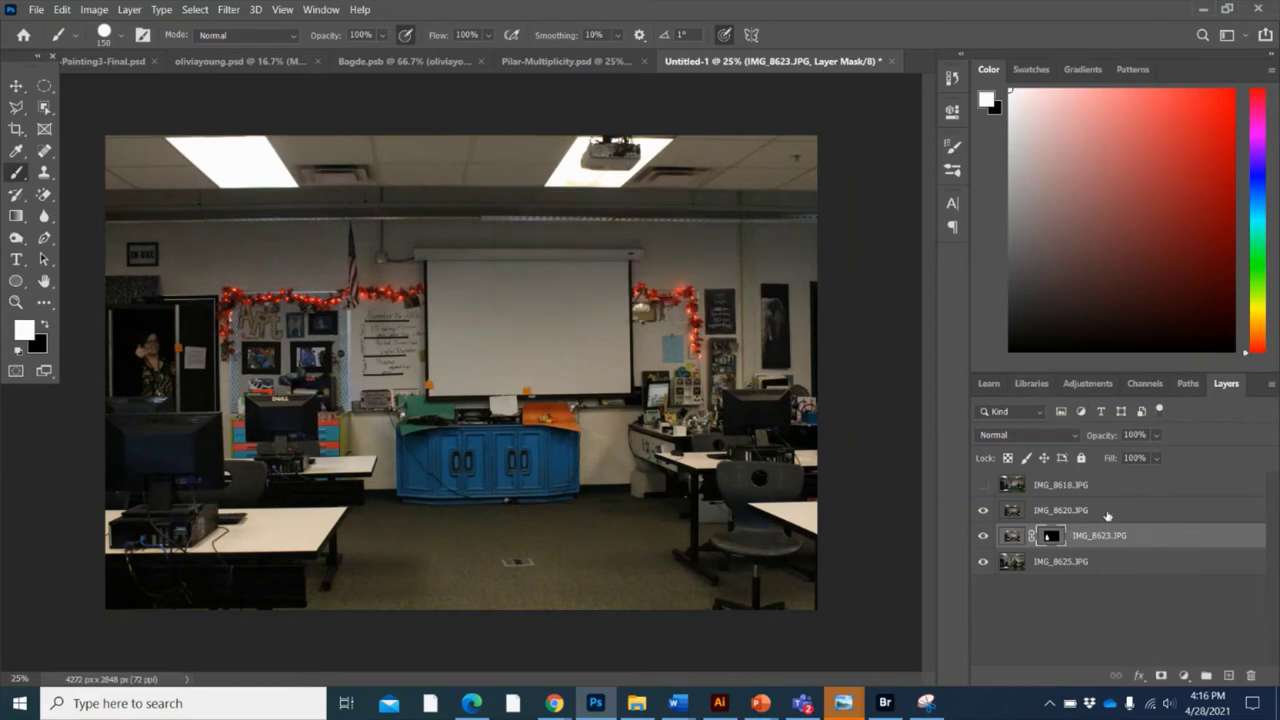
- Give IMG_8620 a black layer mask and paint white over the left doorway to reveal the woman
click(1070, 511)
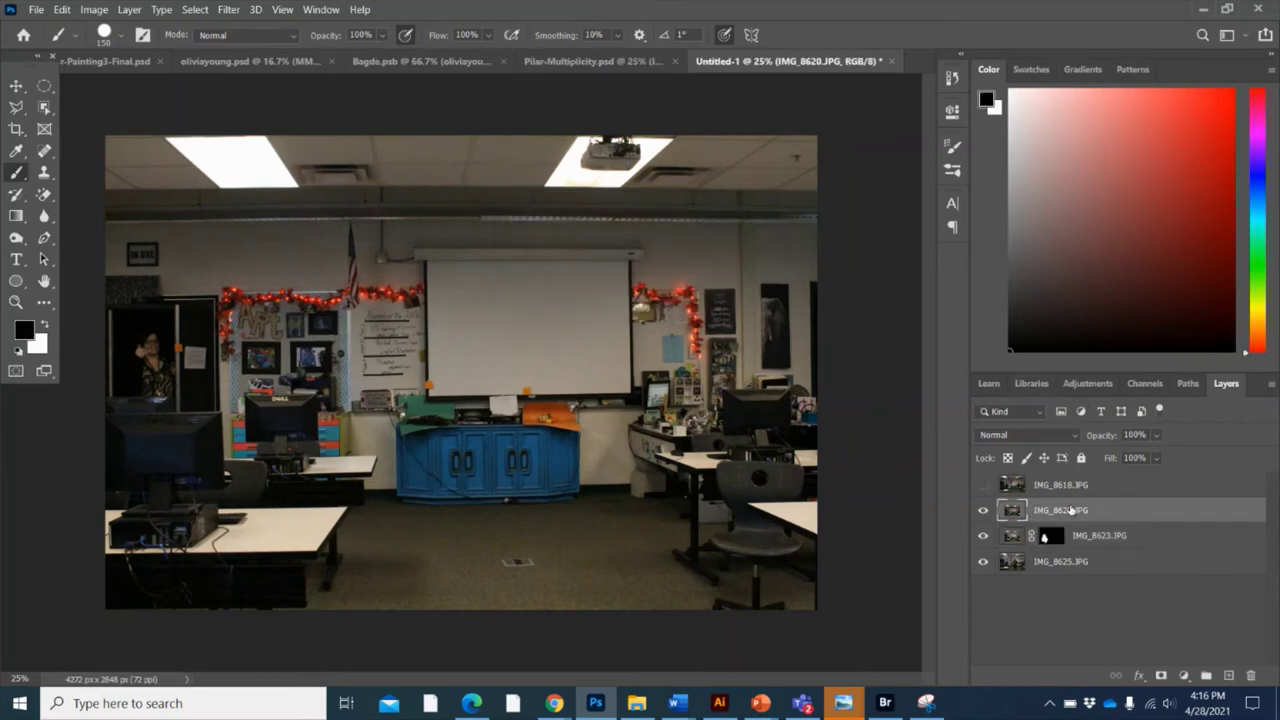
click(1161, 677)
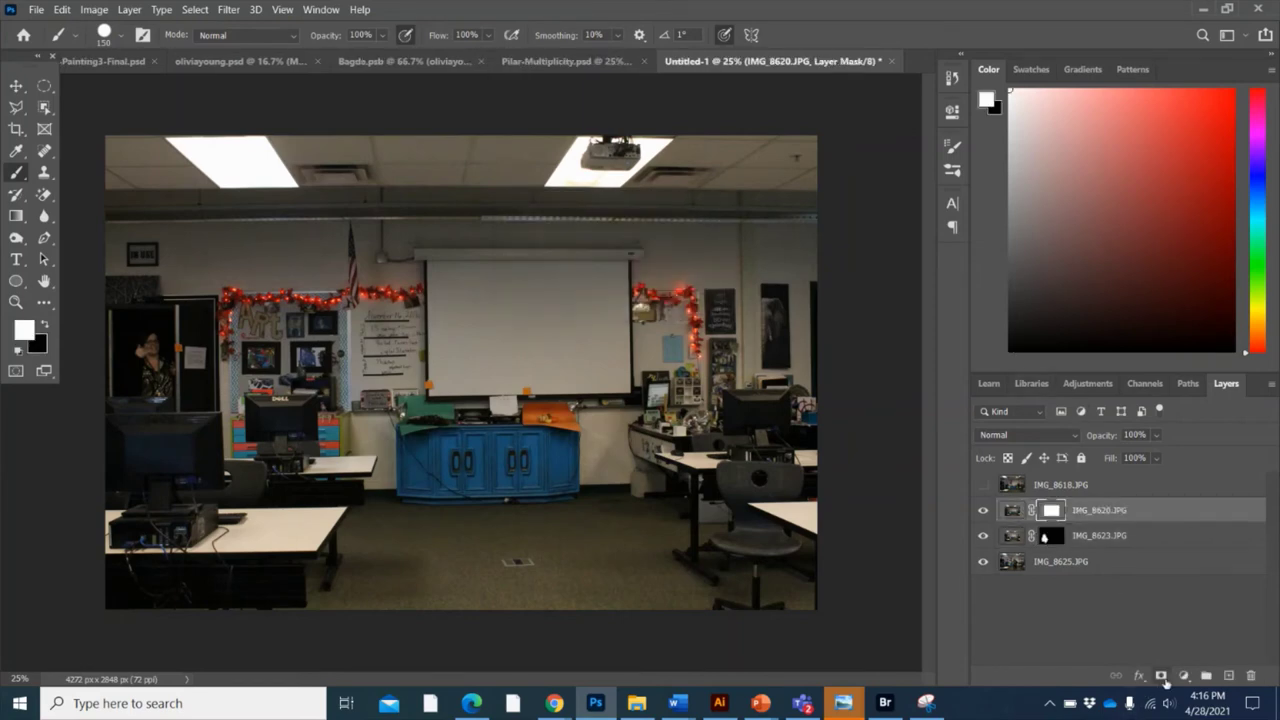
key(ctrl+i)
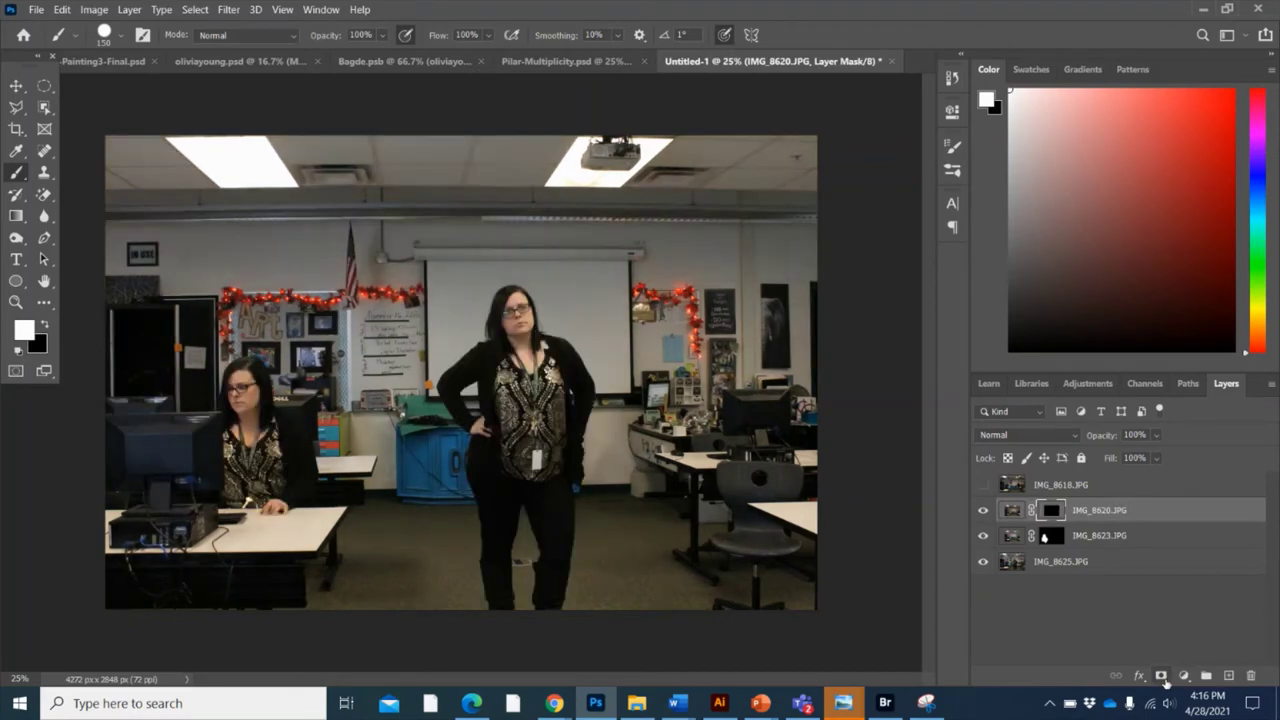
click(1162, 677)
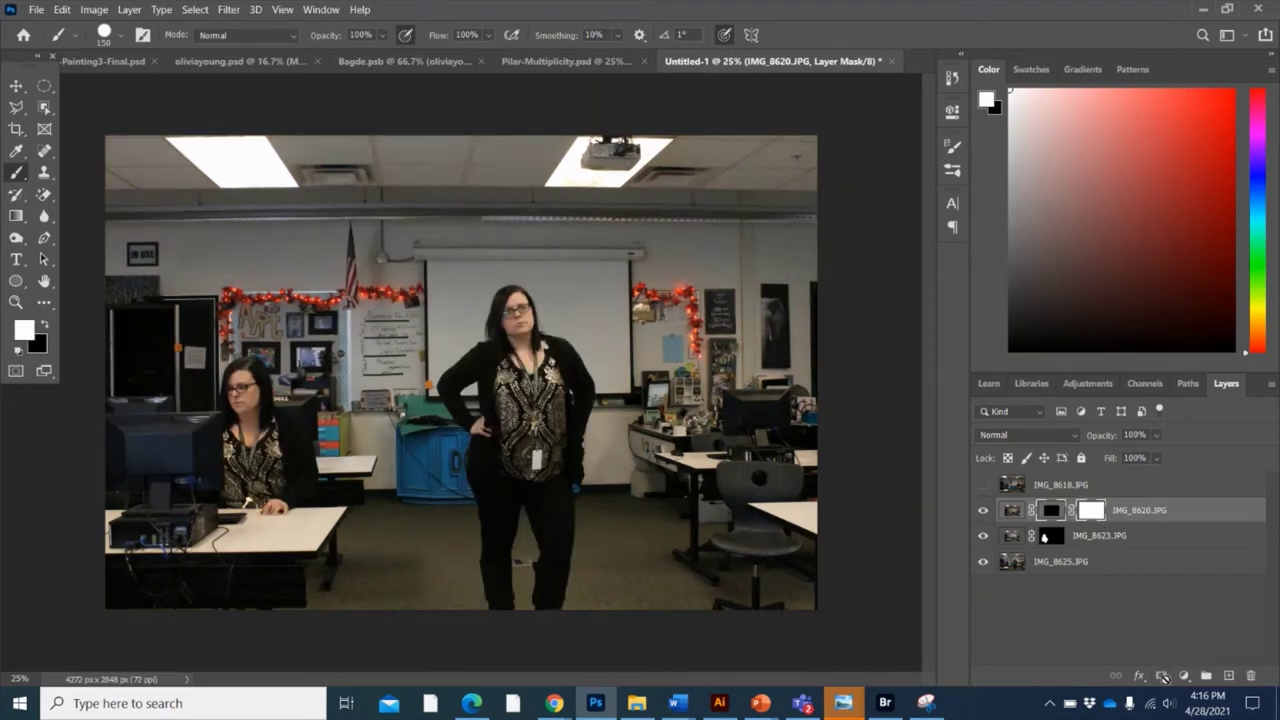
key(ctrl+i)
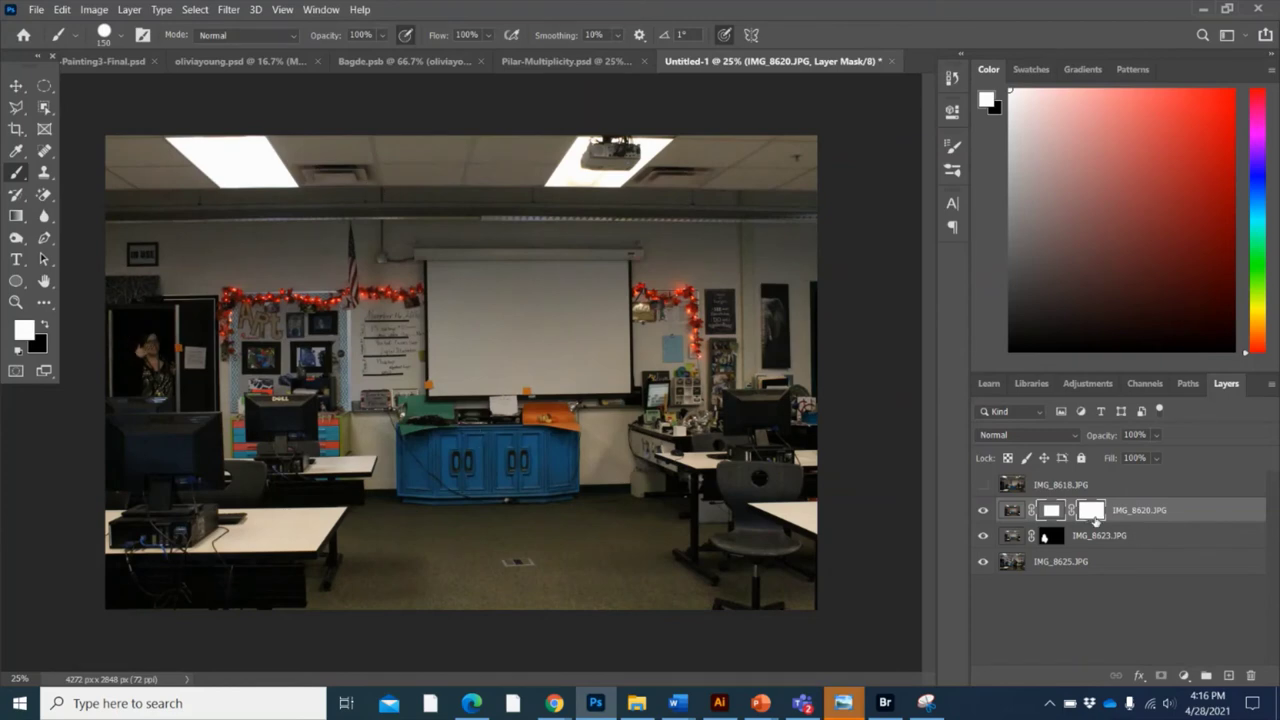
drag(1095, 520, 1256, 682)
click(603, 272)
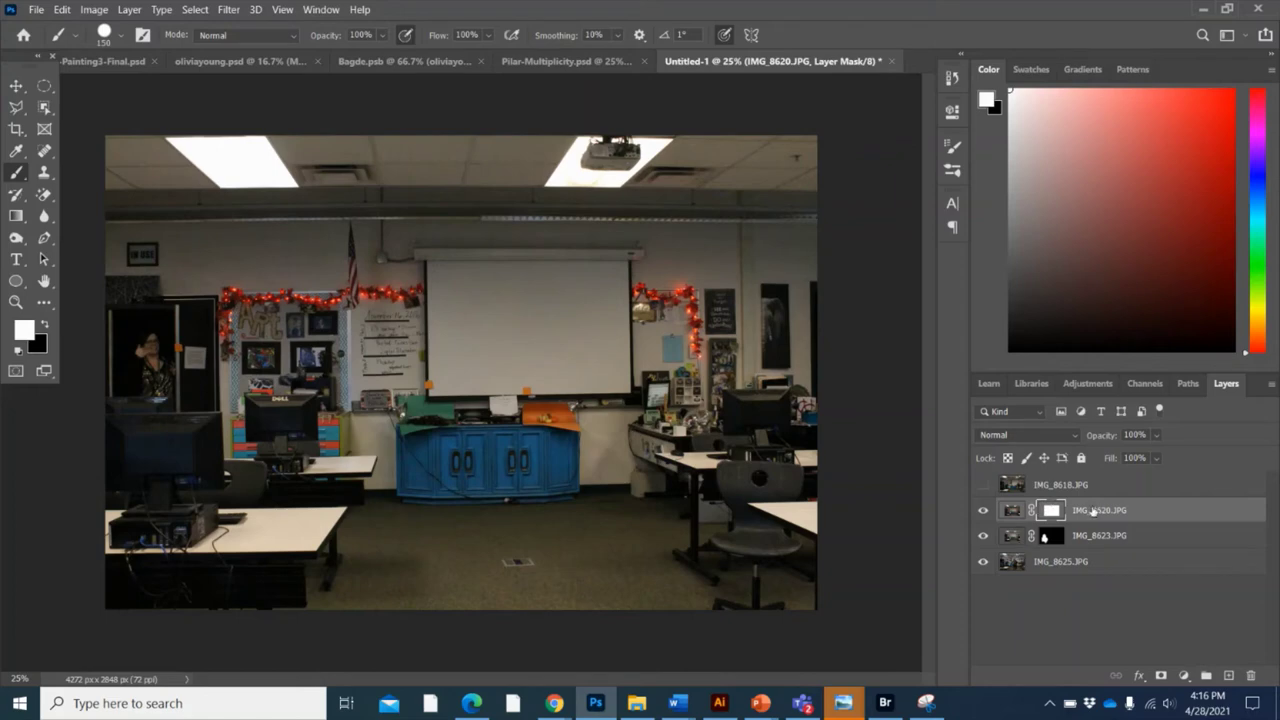
key(ctrl+i)
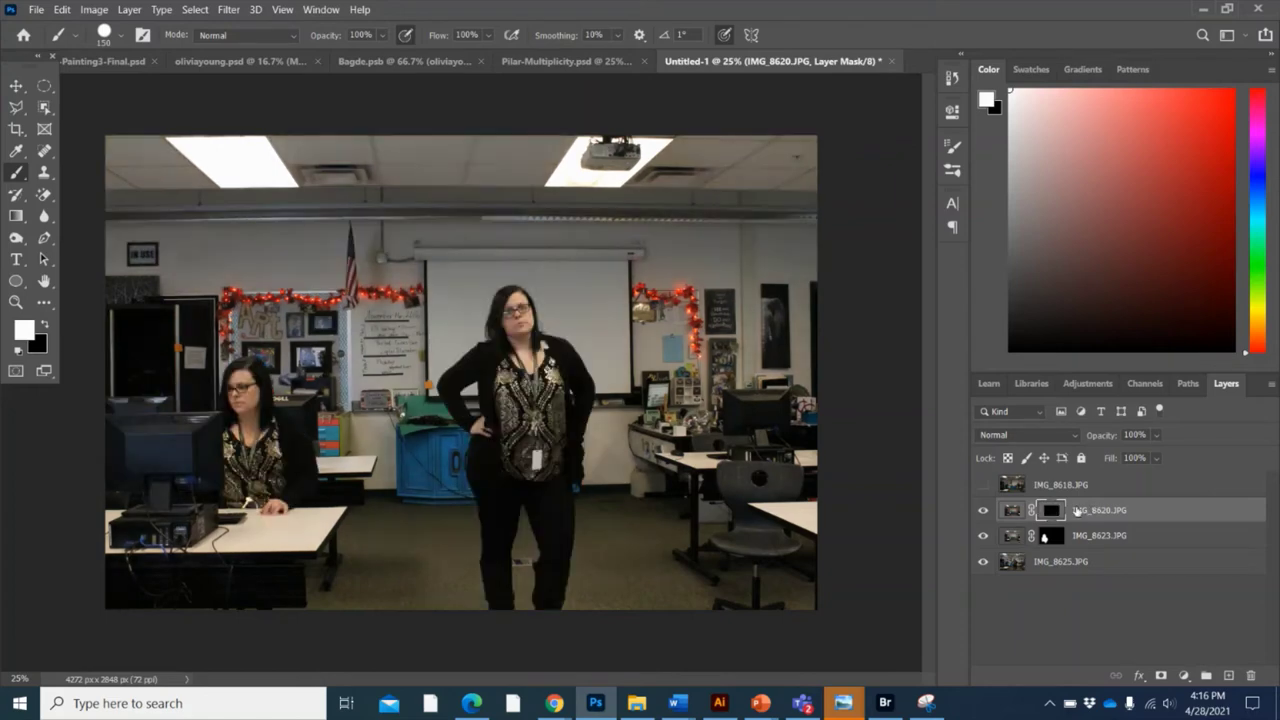
mouse_move(160, 372)
mouse_down()
mouse_move(150, 339)
mouse_move(136, 384)
mouse_move(123, 341)
mouse_move(123, 384)
mouse_move(137, 341)
mouse_move(171, 365)
mouse_move(167, 404)
mouse_move(132, 347)
mouse_up()
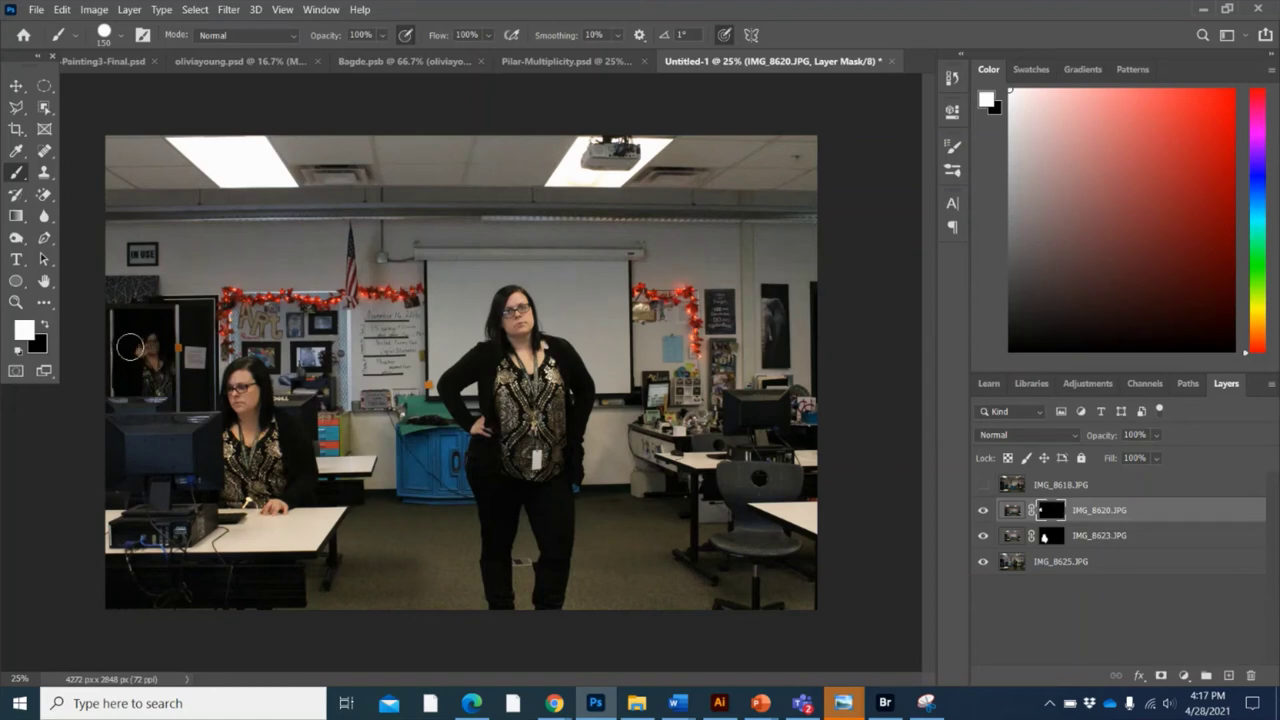
- Show IMG_8618 and give it an inverted black layer mask
click(983, 485)
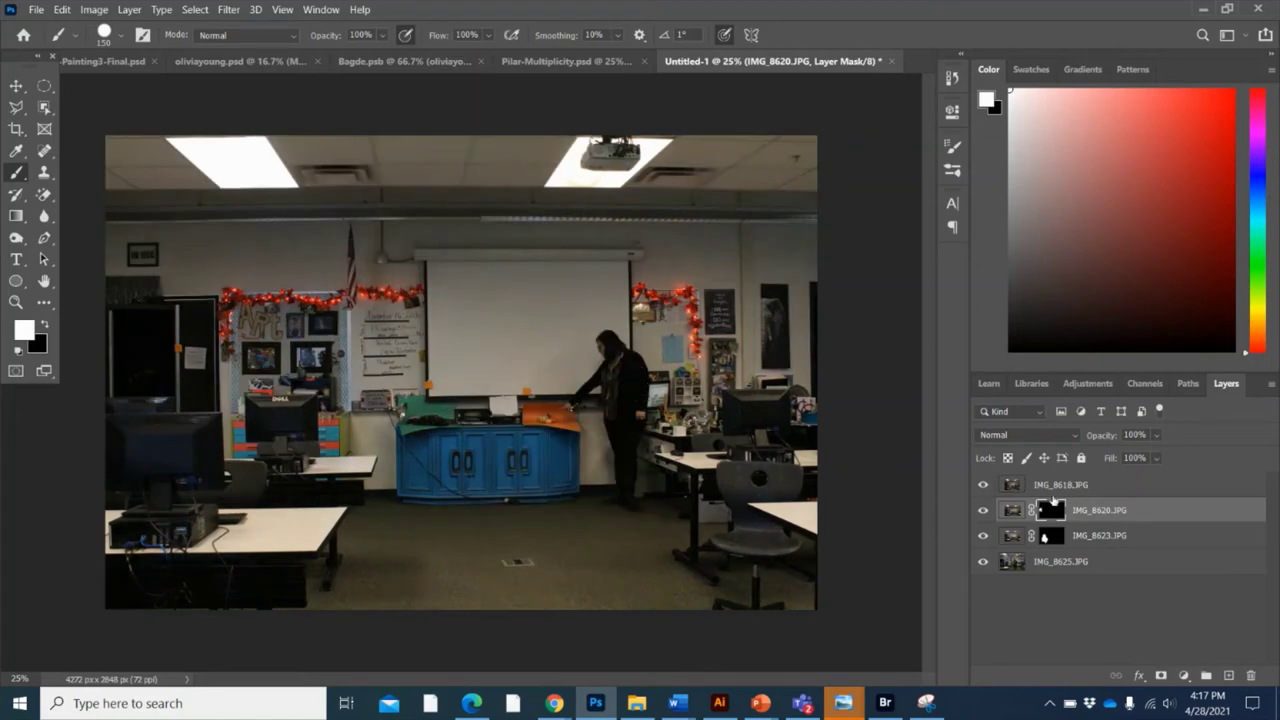
key(x)
click(1050, 490)
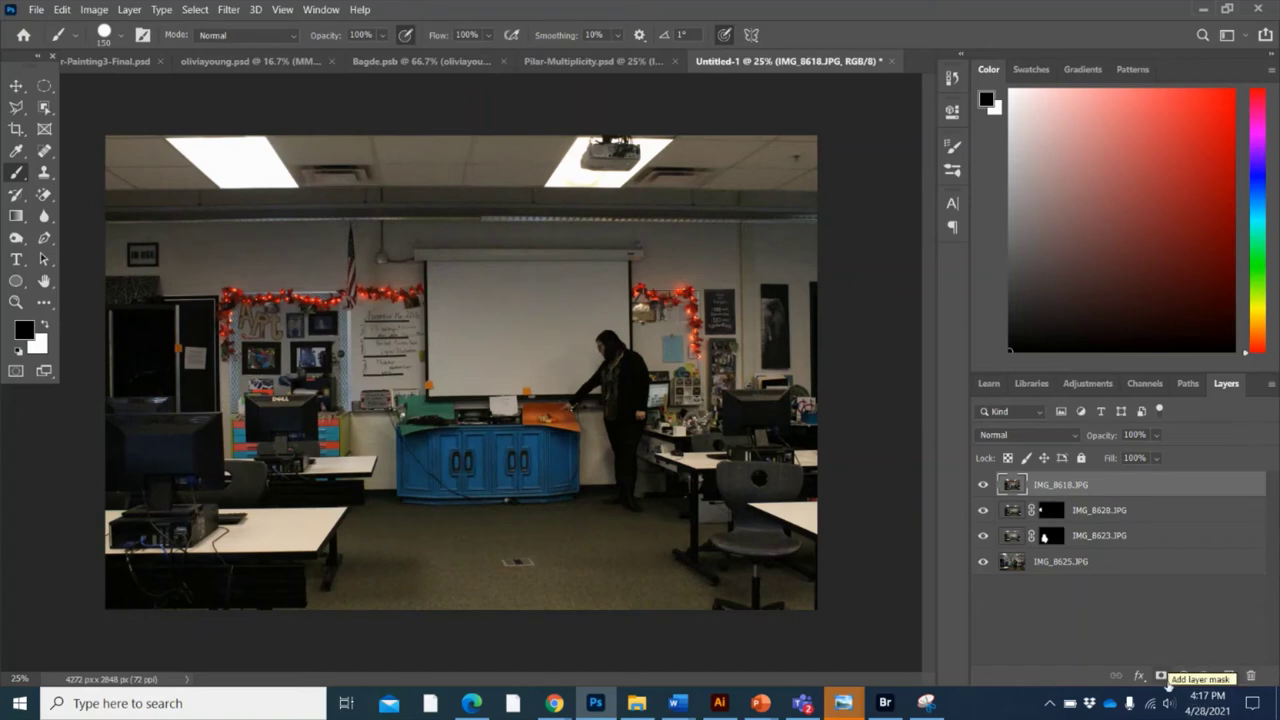
click(1162, 676)
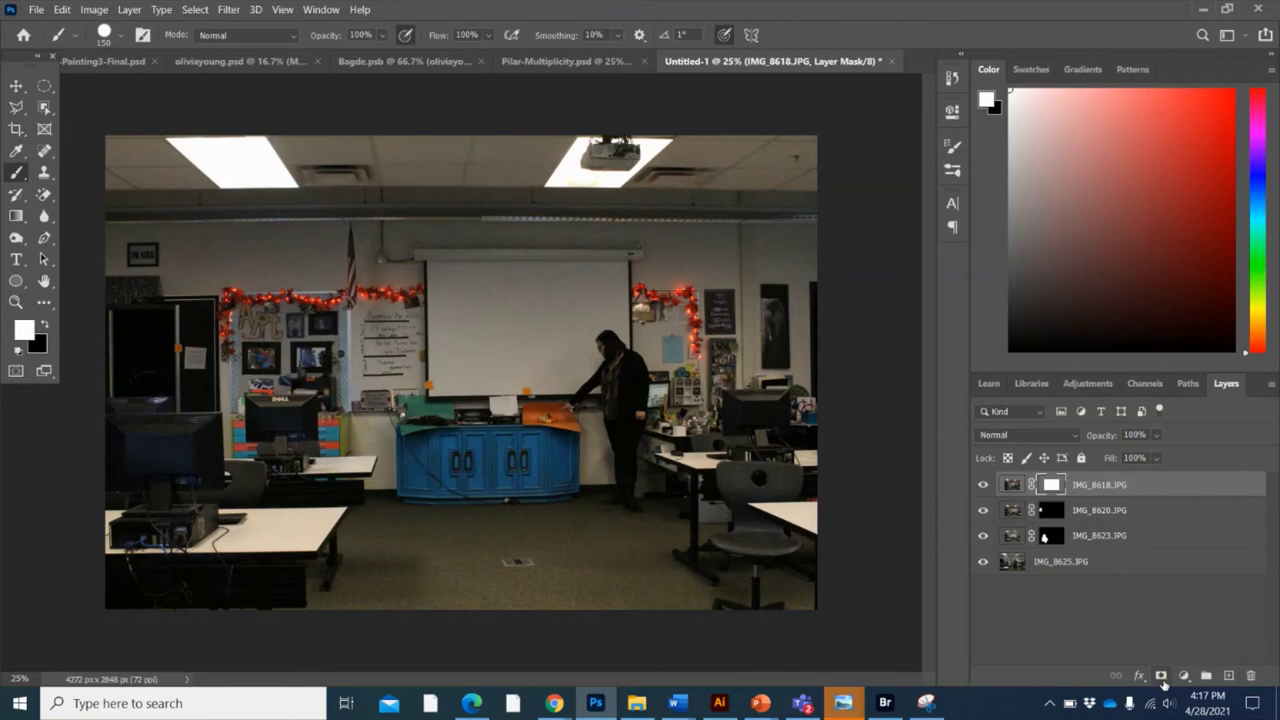
key(ctrl+i)
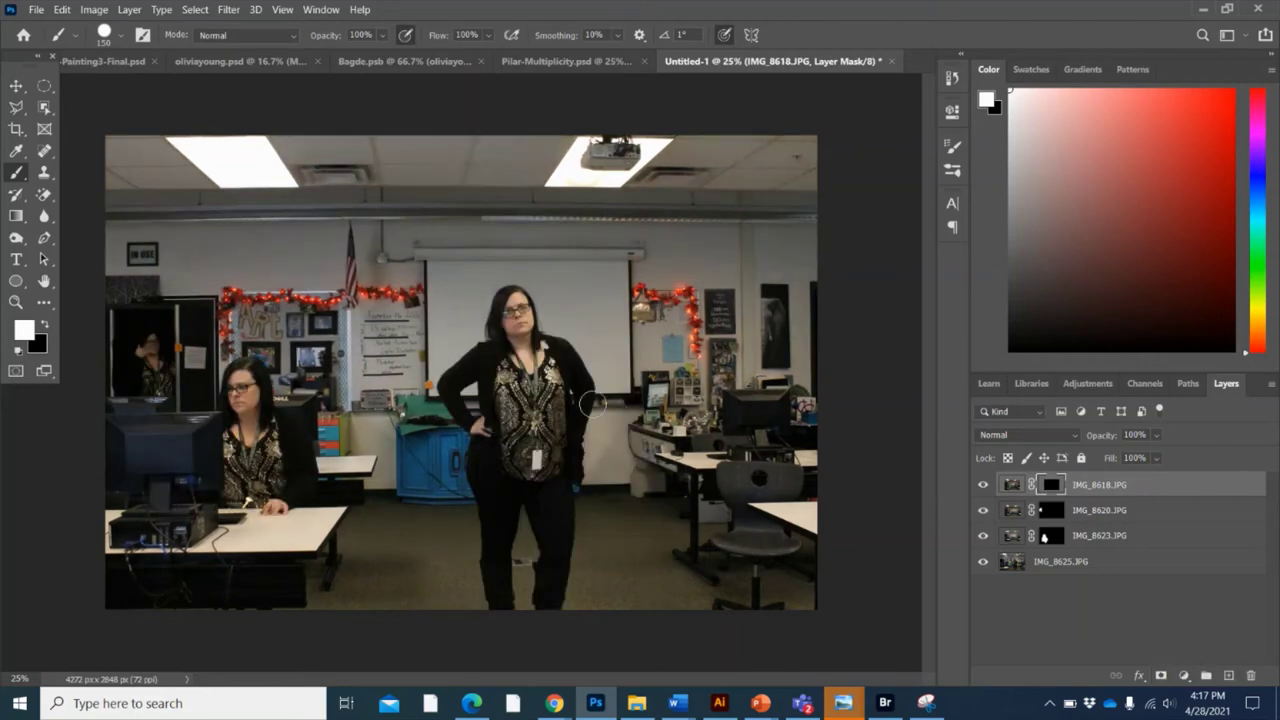
- Paint in the woman beside the screen, then mask the stray area near the central arm
mouse_move(592, 403)
mouse_down()
mouse_move(598, 345)
mouse_move(620, 362)
mouse_move(604, 322)
mouse_move(645, 405)
mouse_move(642, 433)
mouse_up()
mouse_move(640, 378)
mouse_down()
mouse_move(612, 343)
mouse_move(614, 418)
mouse_move(590, 375)
mouse_move(605, 395)
mouse_move(585, 402)
mouse_move(595, 414)
mouse_move(582, 392)
mouse_move(608, 397)
mouse_move(578, 383)
mouse_move(564, 415)
mouse_up()
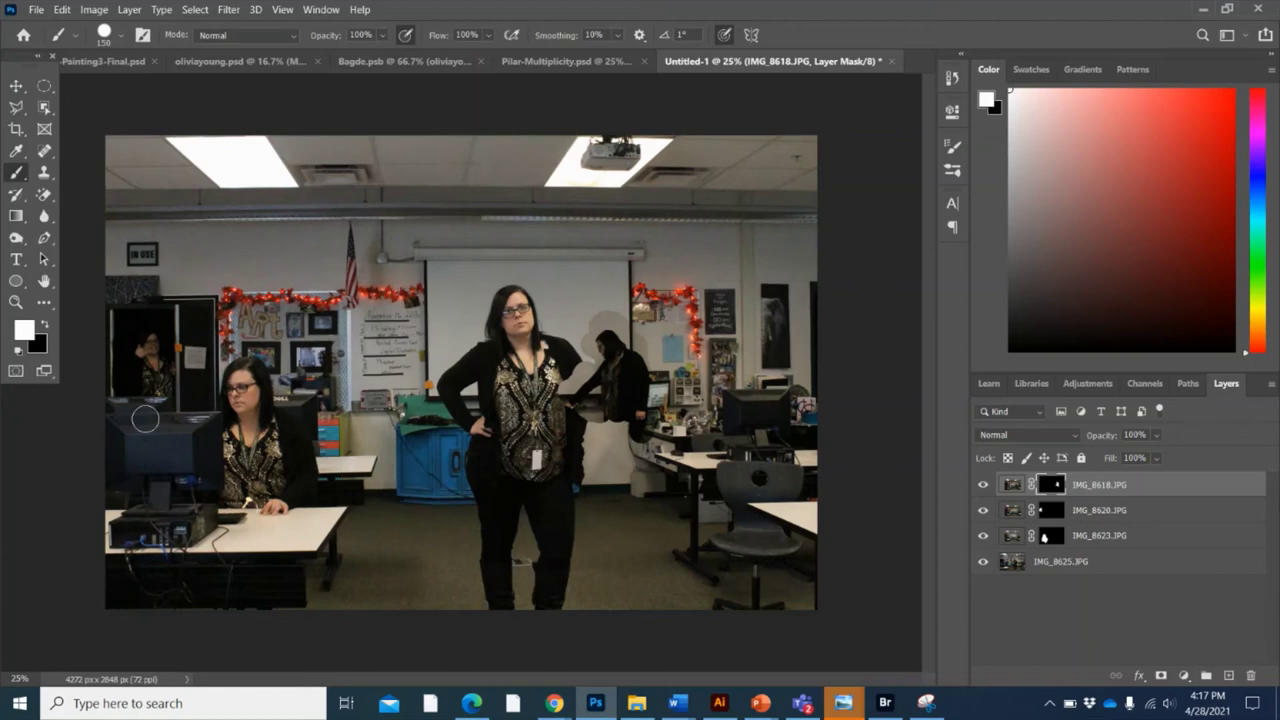
click(45, 327)
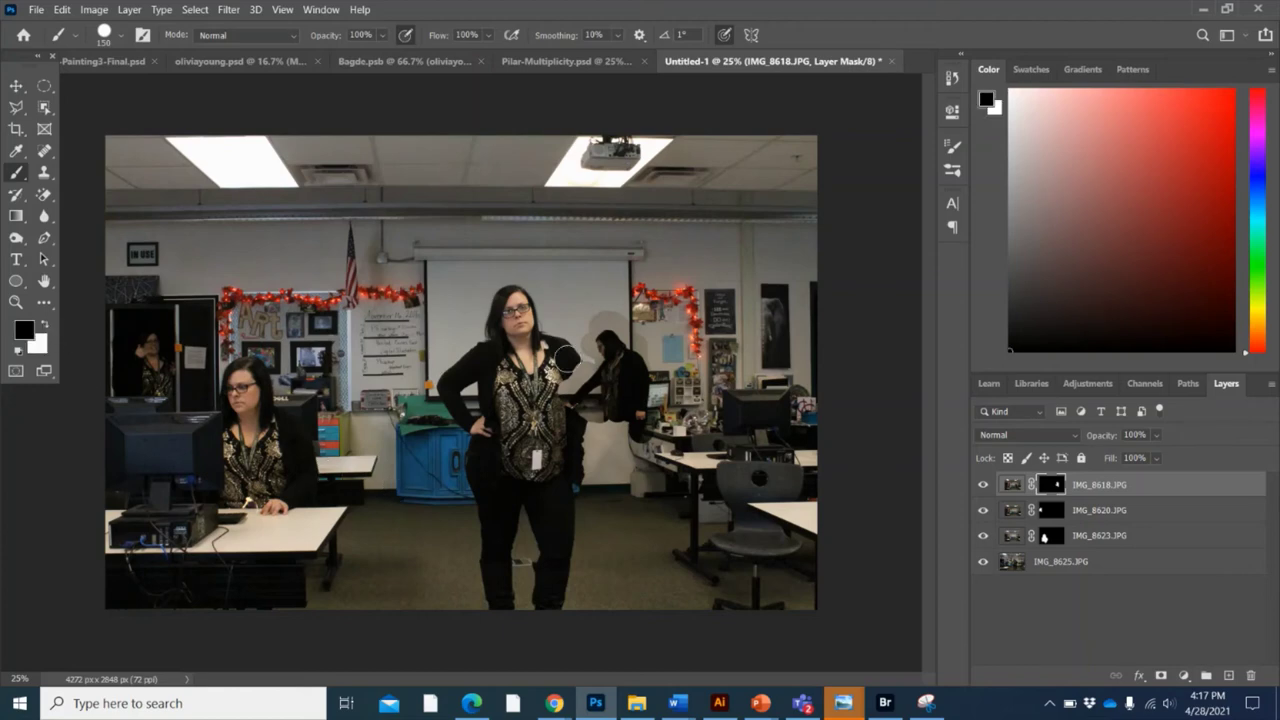
mouse_move(575, 363)
mouse_down()
mouse_move(580, 476)
mouse_move(559, 380)
mouse_move(573, 478)
mouse_up()
key(ctrl+plus)
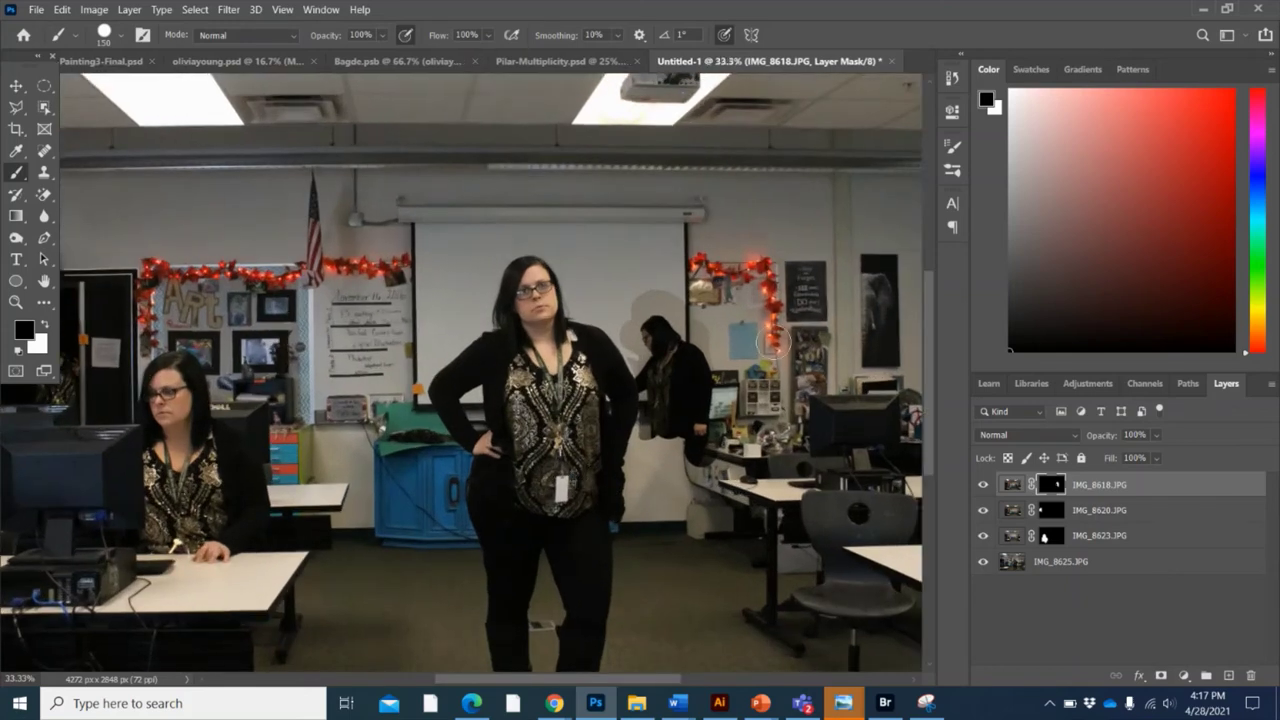
- Refine IMG_8618's mask around the rear woman's shoulder, alternating black and white paint
scroll(755, 345, right, 1)
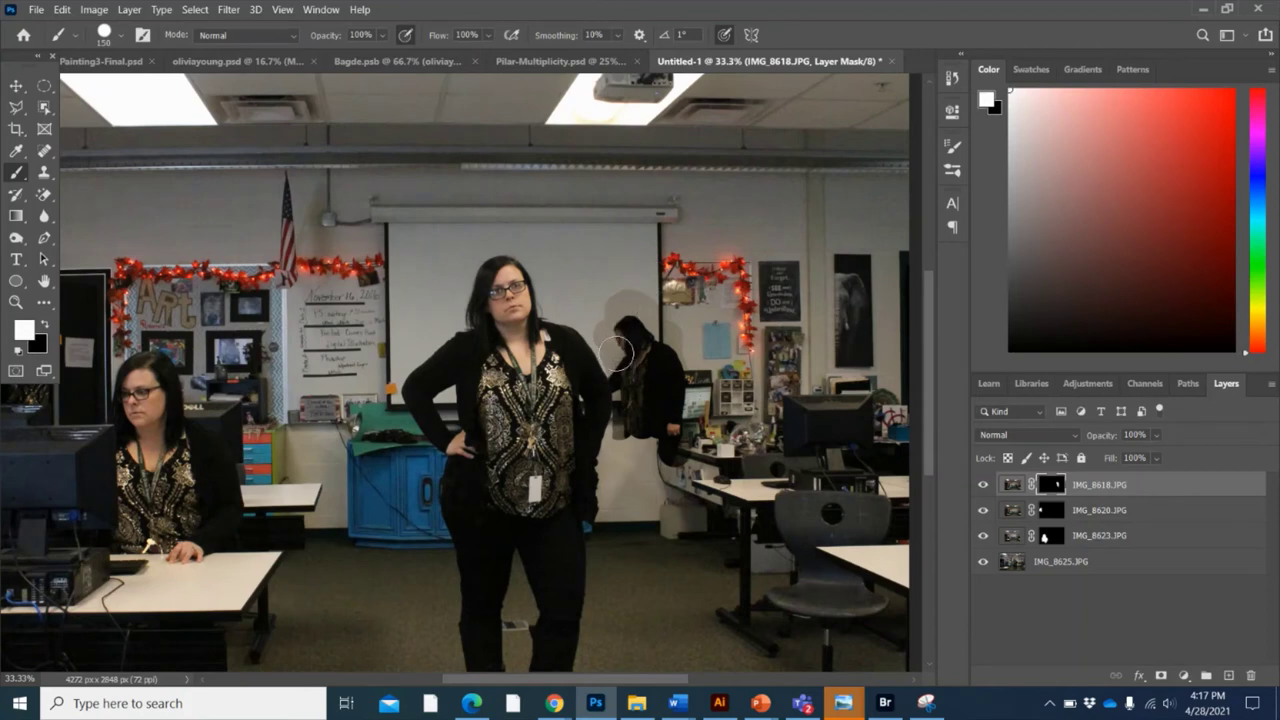
mouse_move(617, 350)
mouse_down()
mouse_move(633, 434)
mouse_move(619, 408)
mouse_move(629, 420)
mouse_move(615, 446)
mouse_move(629, 412)
mouse_move(628, 481)
mouse_move(637, 439)
mouse_move(647, 442)
mouse_move(654, 538)
mouse_move(658, 433)
mouse_move(680, 464)
mouse_move(685, 537)
mouse_move(684, 463)
mouse_move(663, 564)
mouse_move(661, 529)
mouse_move(619, 547)
mouse_move(672, 542)
mouse_move(671, 556)
mouse_move(680, 529)
mouse_move(670, 541)
mouse_move(627, 262)
mouse_up()
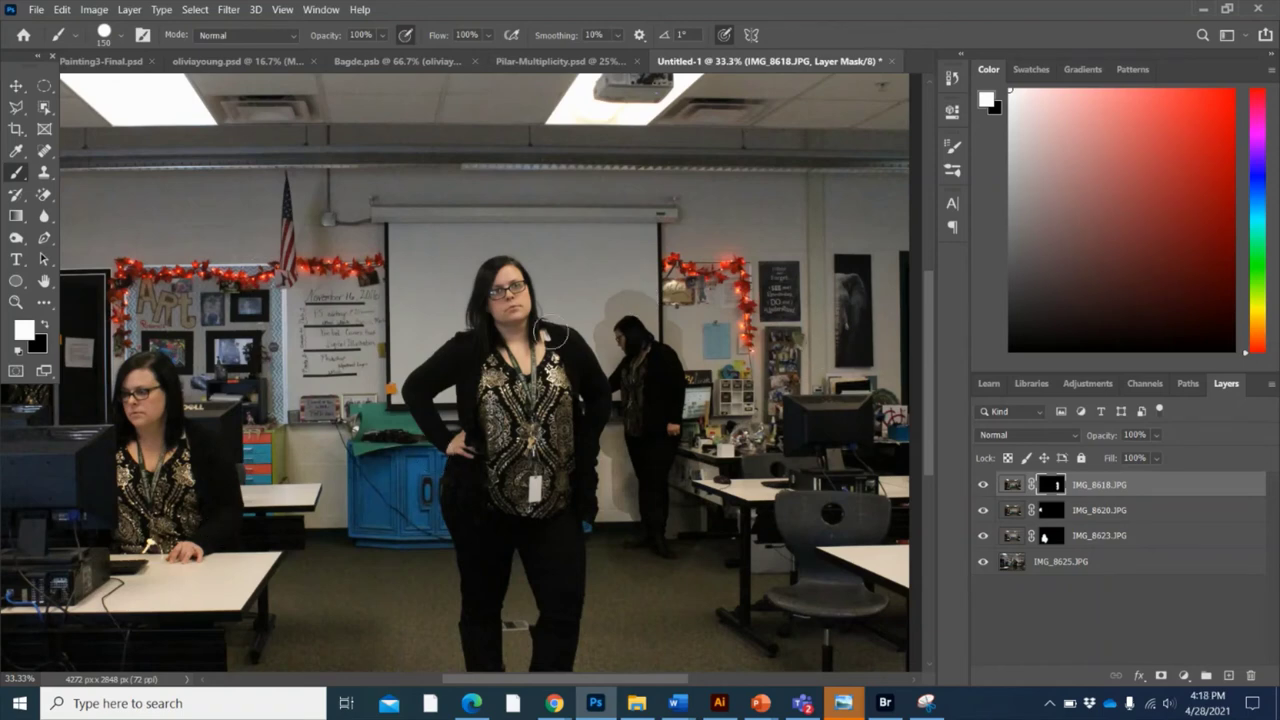
click(46, 324)
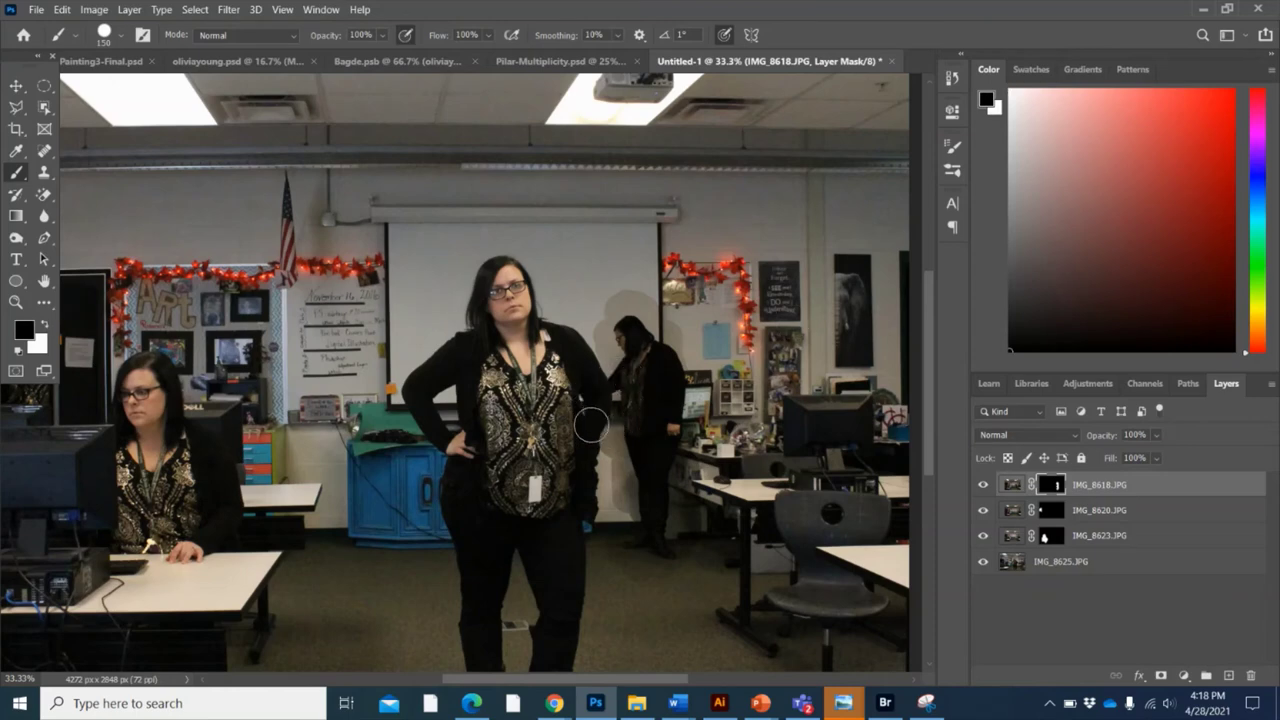
click(45, 326)
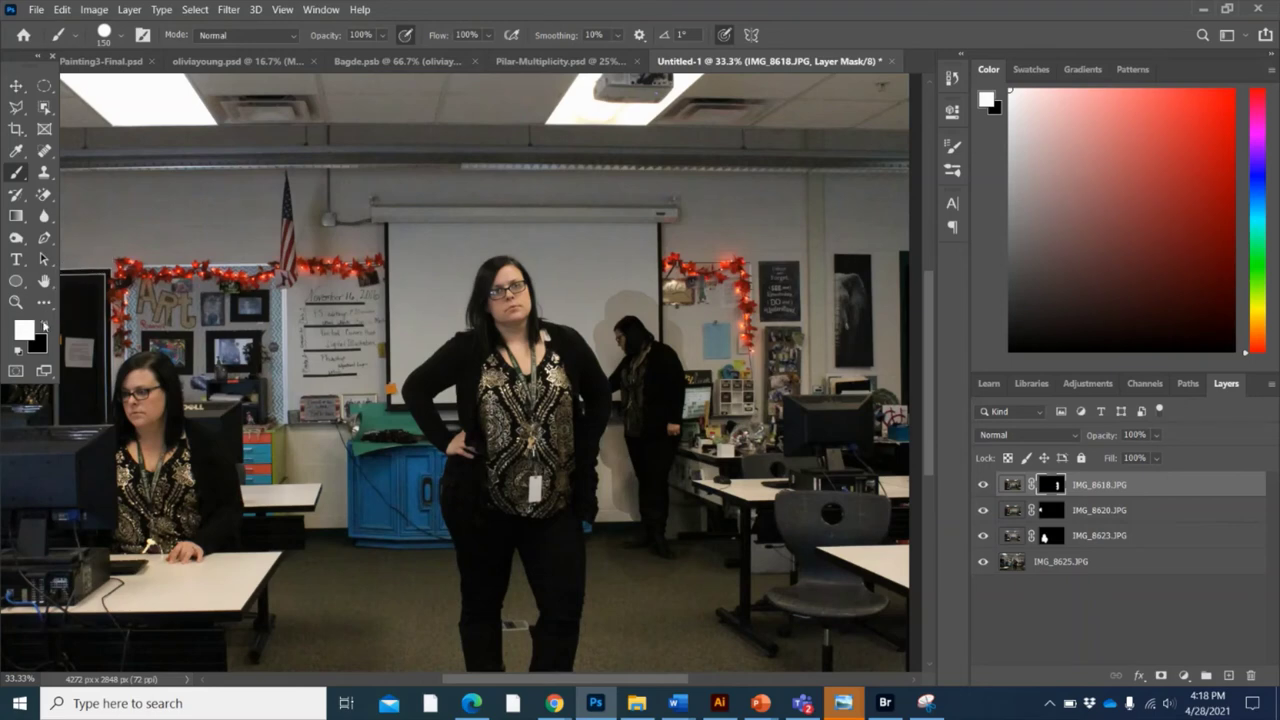
click(46, 326)
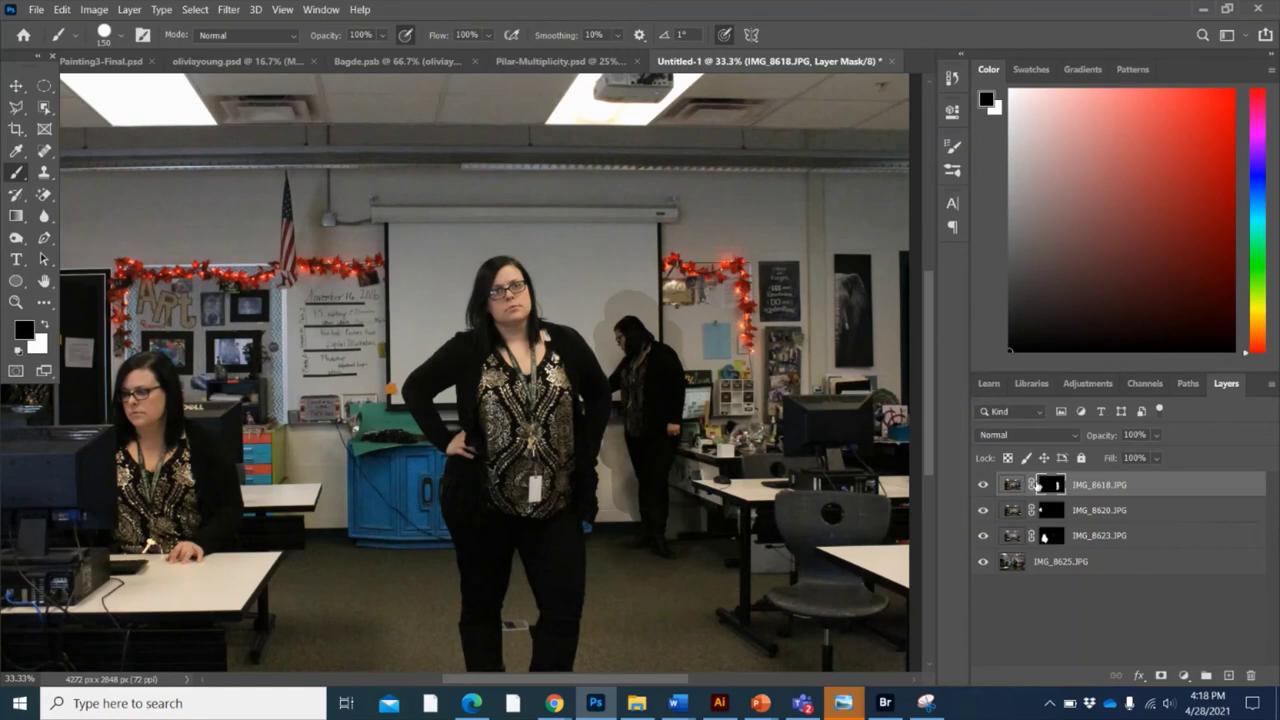
click(1016, 485)
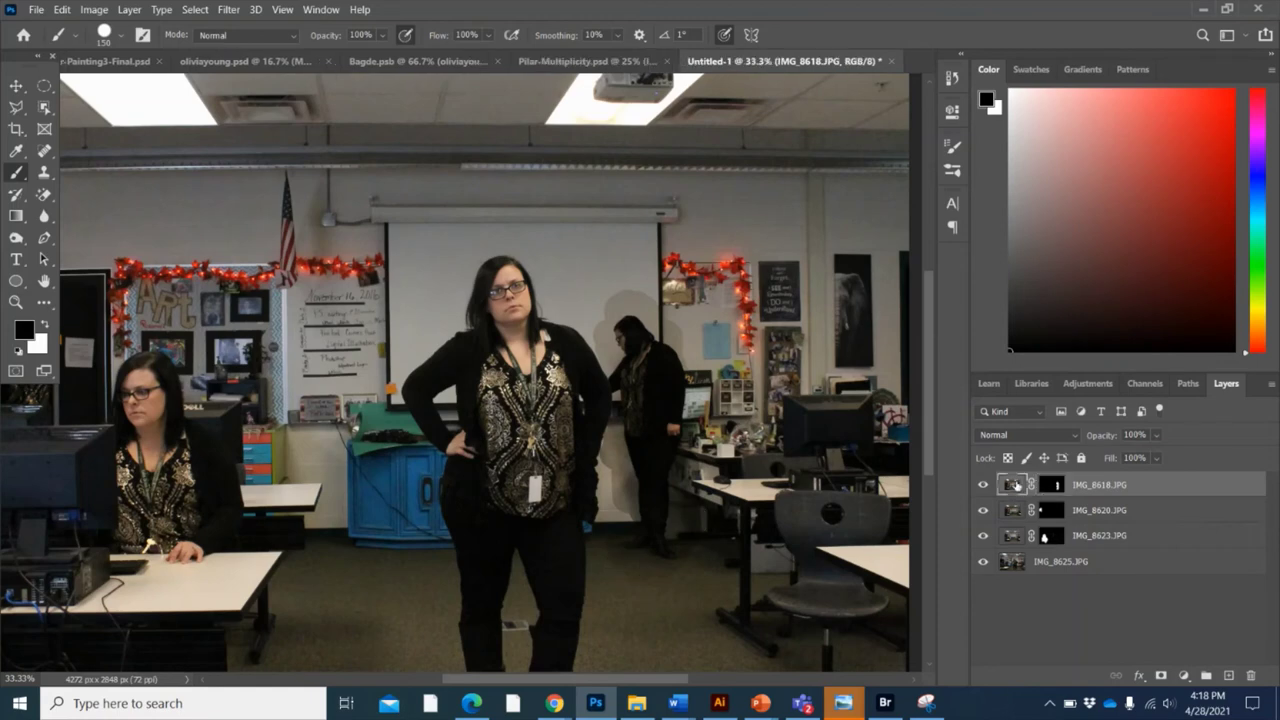
- Apply Brightness/Contrast with Brightness 24 and Contrast -18 to IMG_8618's image
click(89, 9)
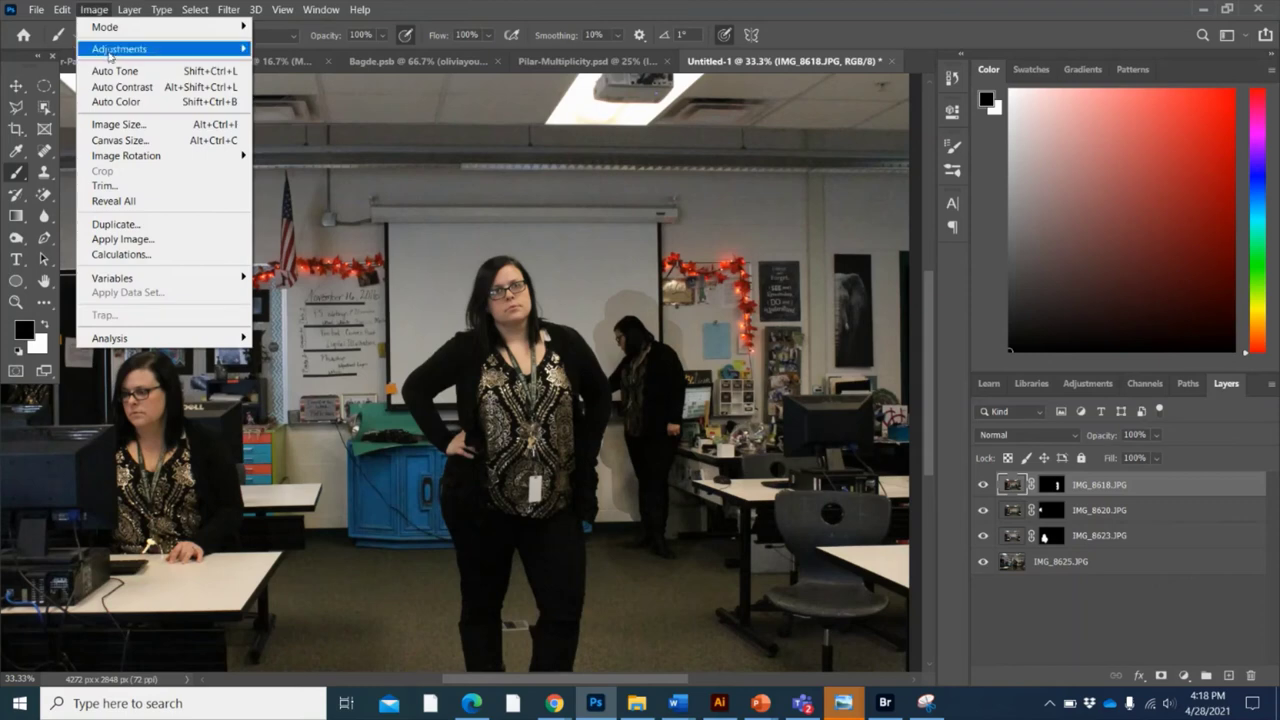
mouse_move(112, 48)
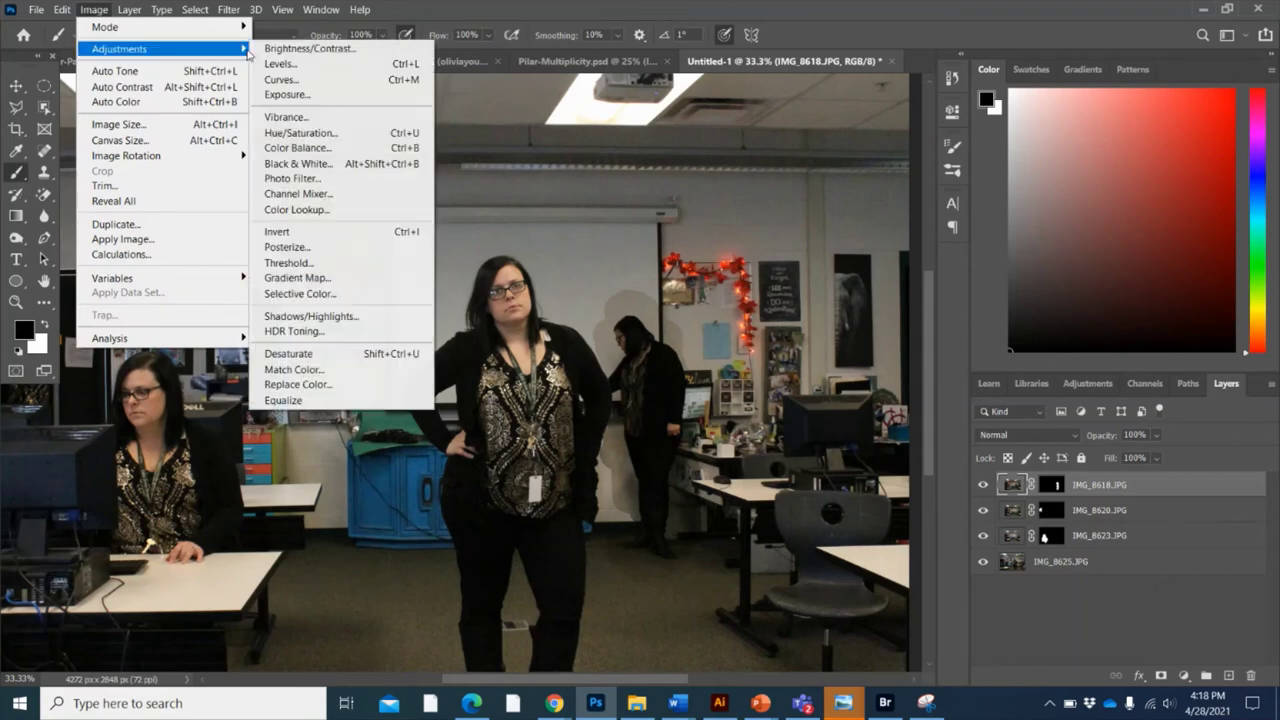
click(305, 48)
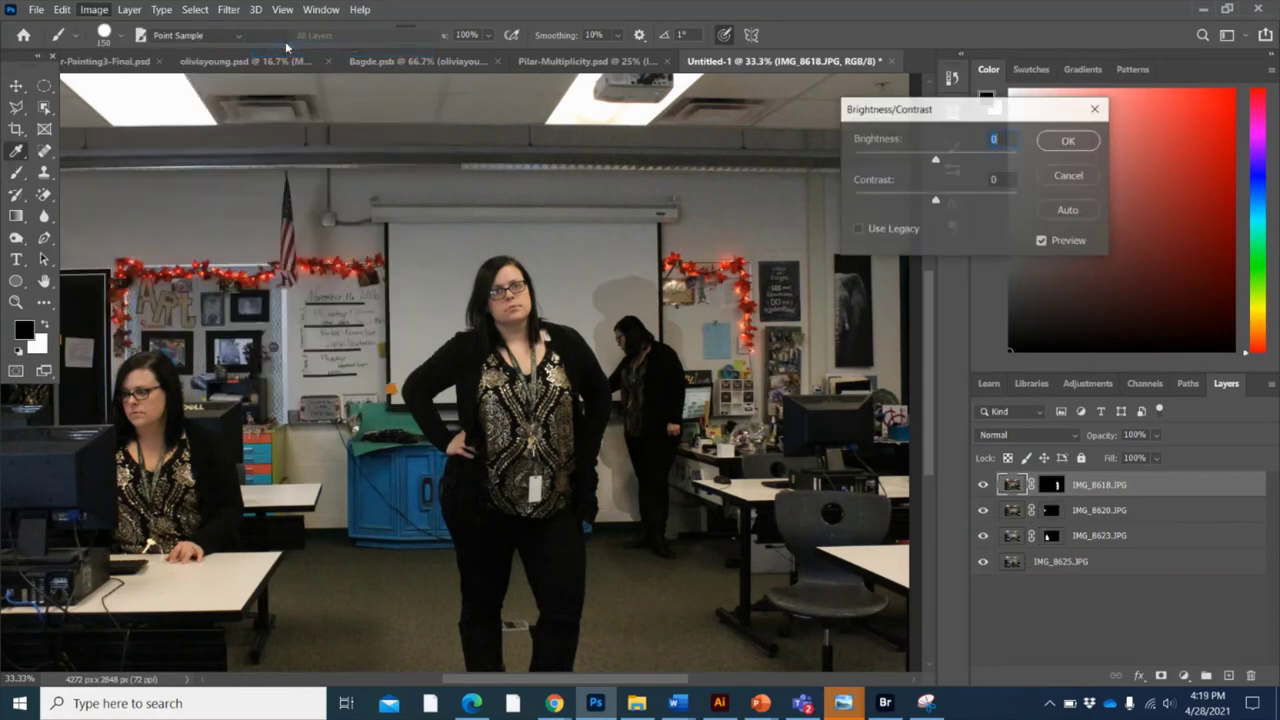
drag(936, 161, 907, 213)
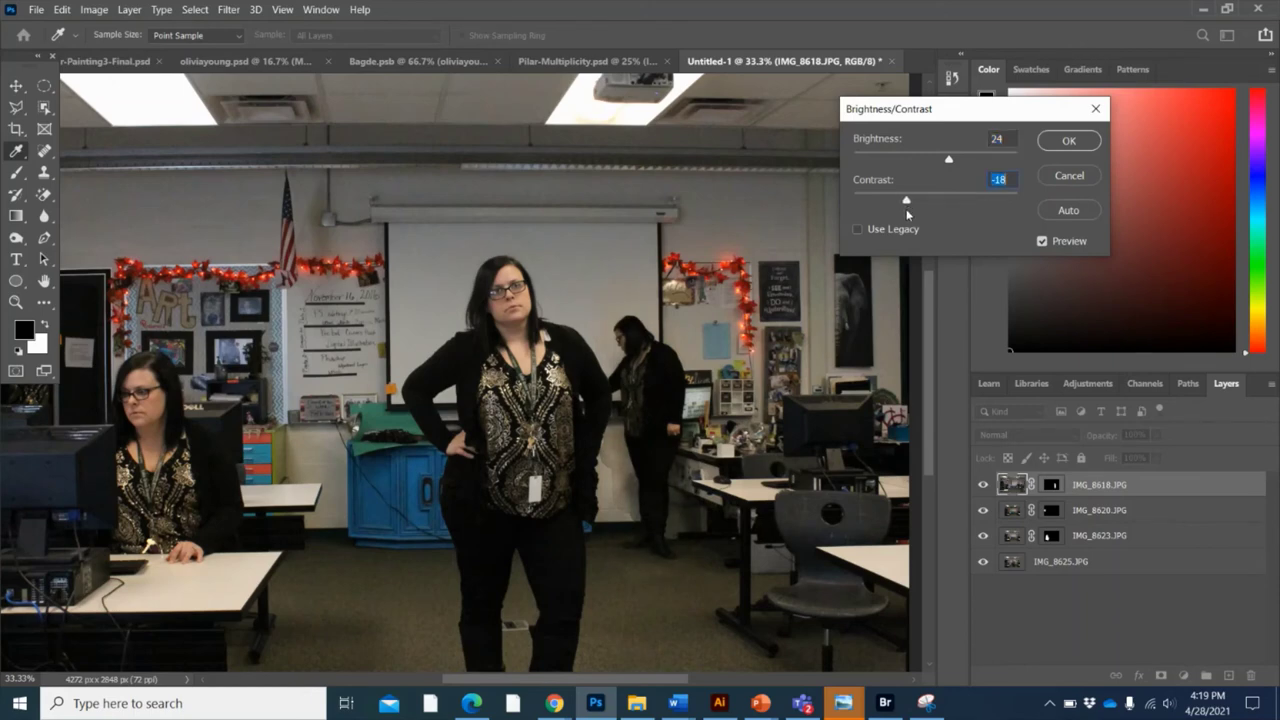
click(1060, 145)
key(b)
click(1050, 485)
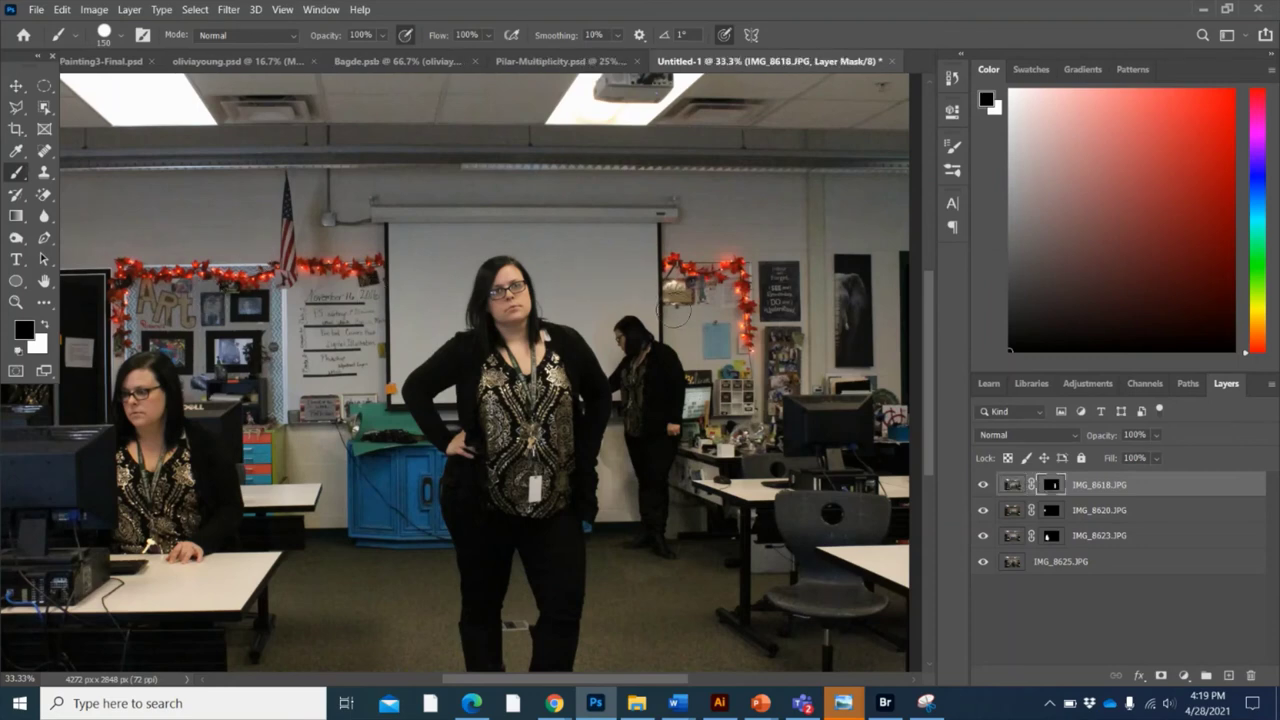
- Touch up IMG_8618's mask around the rear woman, then shrink the brush to 90 px and soften it
mouse_move(684, 330)
mouse_down()
mouse_move(580, 308)
mouse_move(595, 324)
mouse_move(612, 468)
mouse_up()
key(bracketleft)
key(bracketleft)
key(bracketleft)
key(bracketleft)
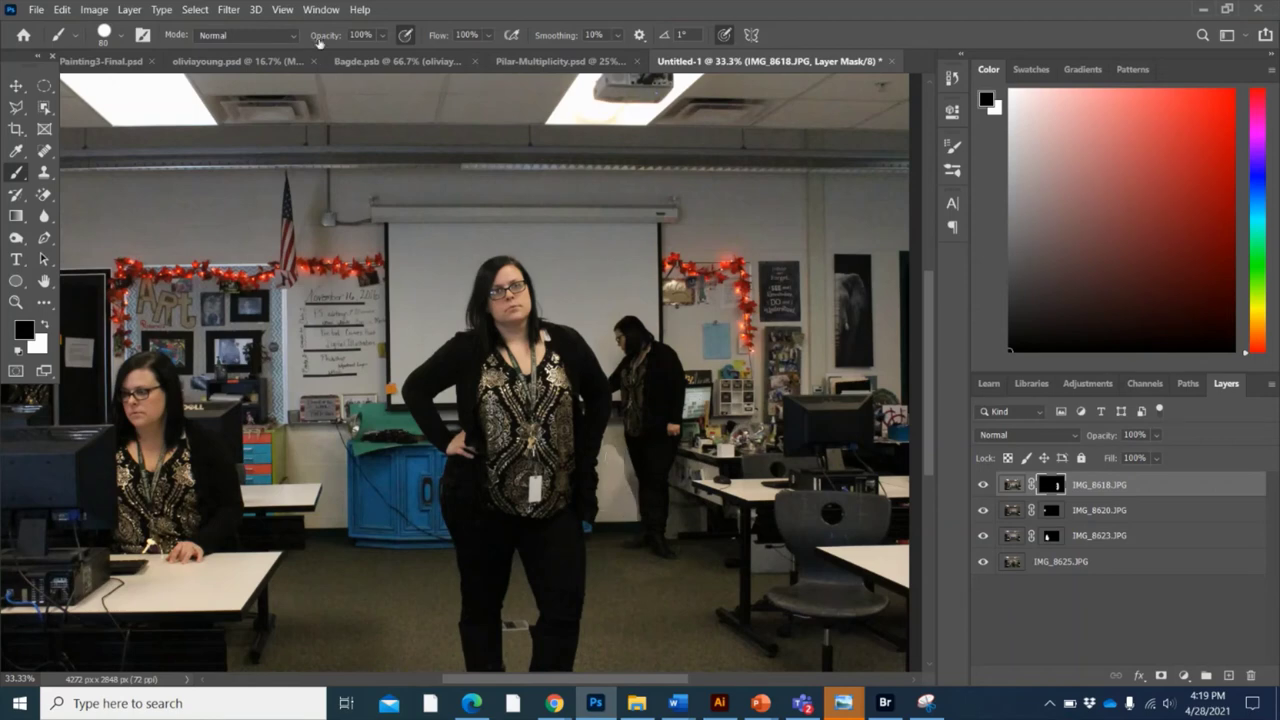
click(106, 36)
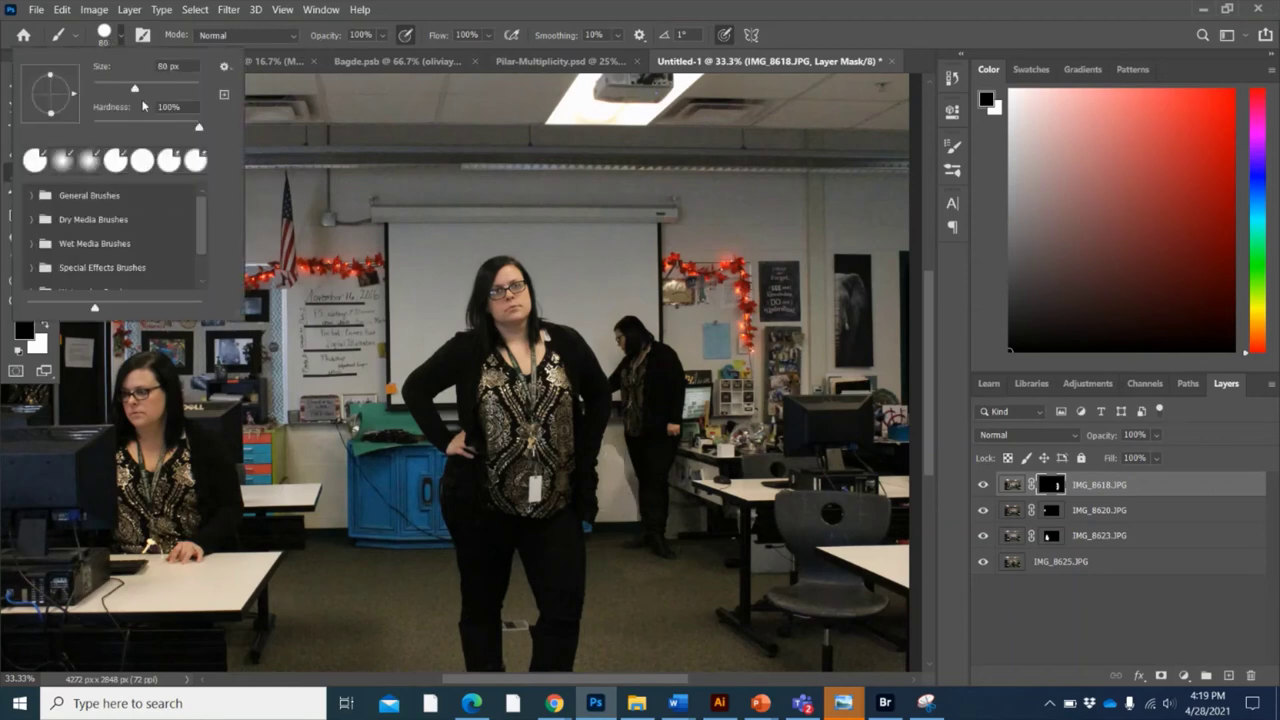
click(130, 125)
key(Return)
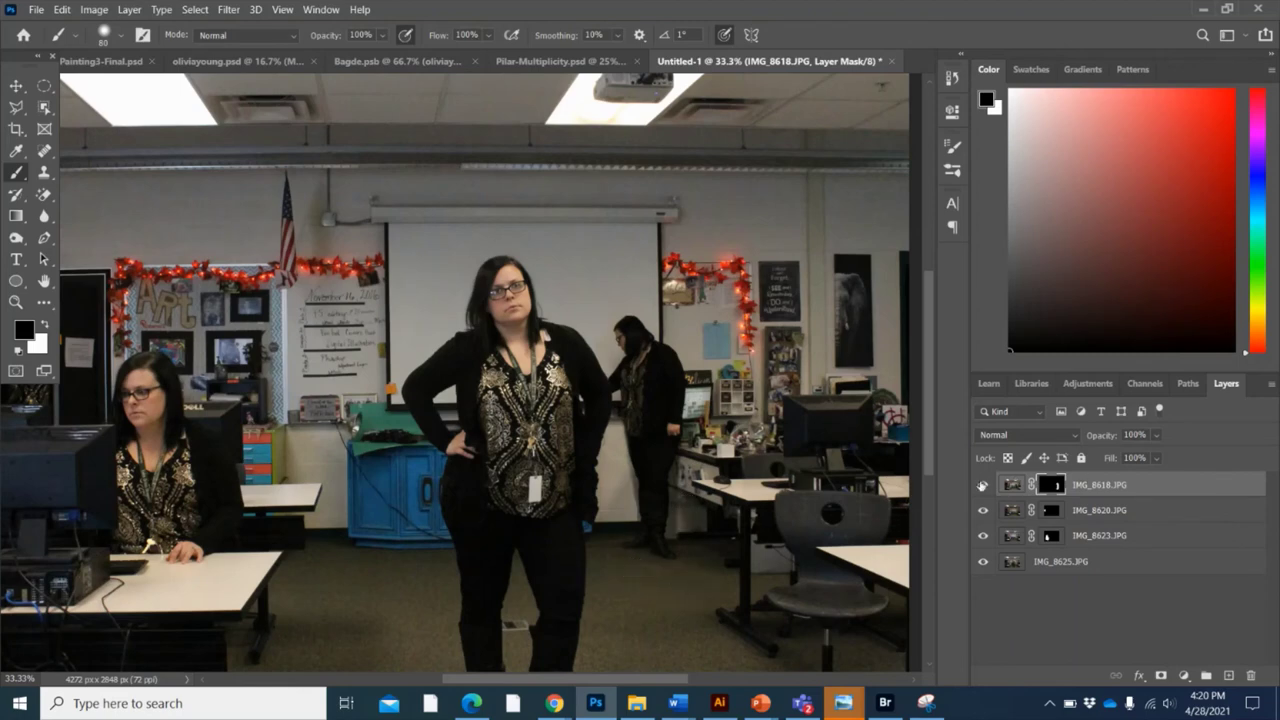
click(981, 485)
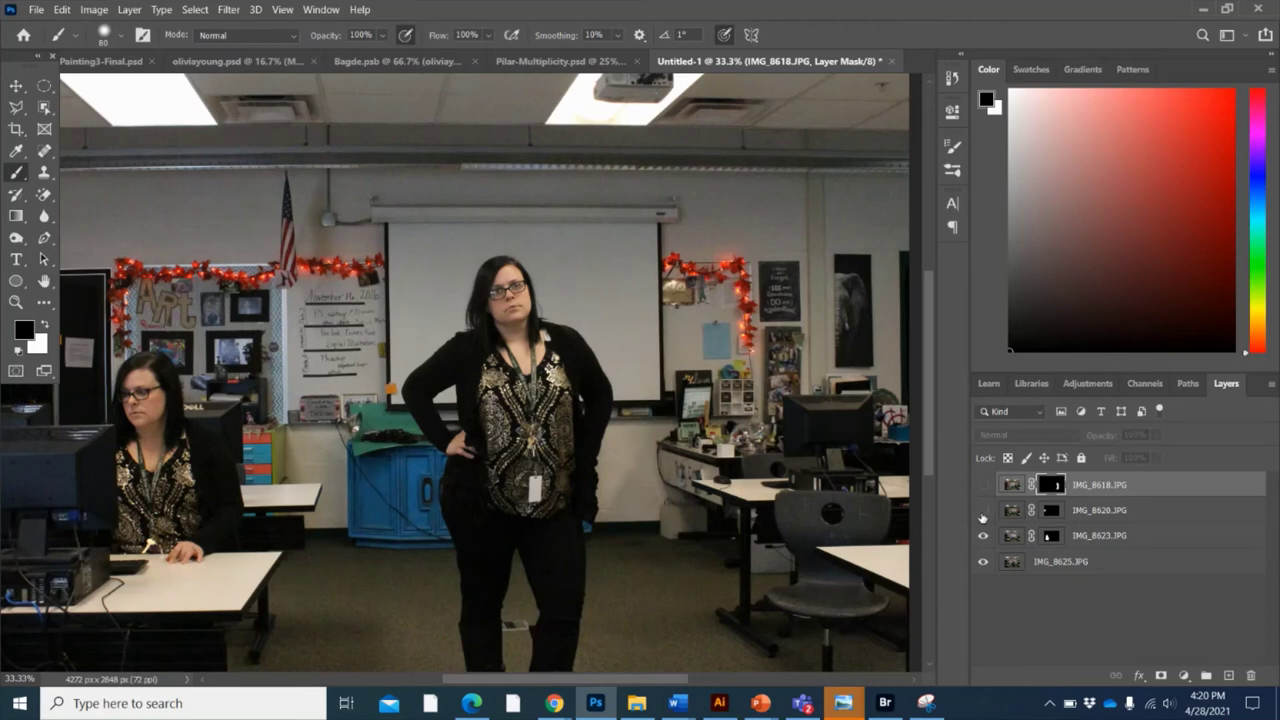
click(982, 510)
click(984, 536)
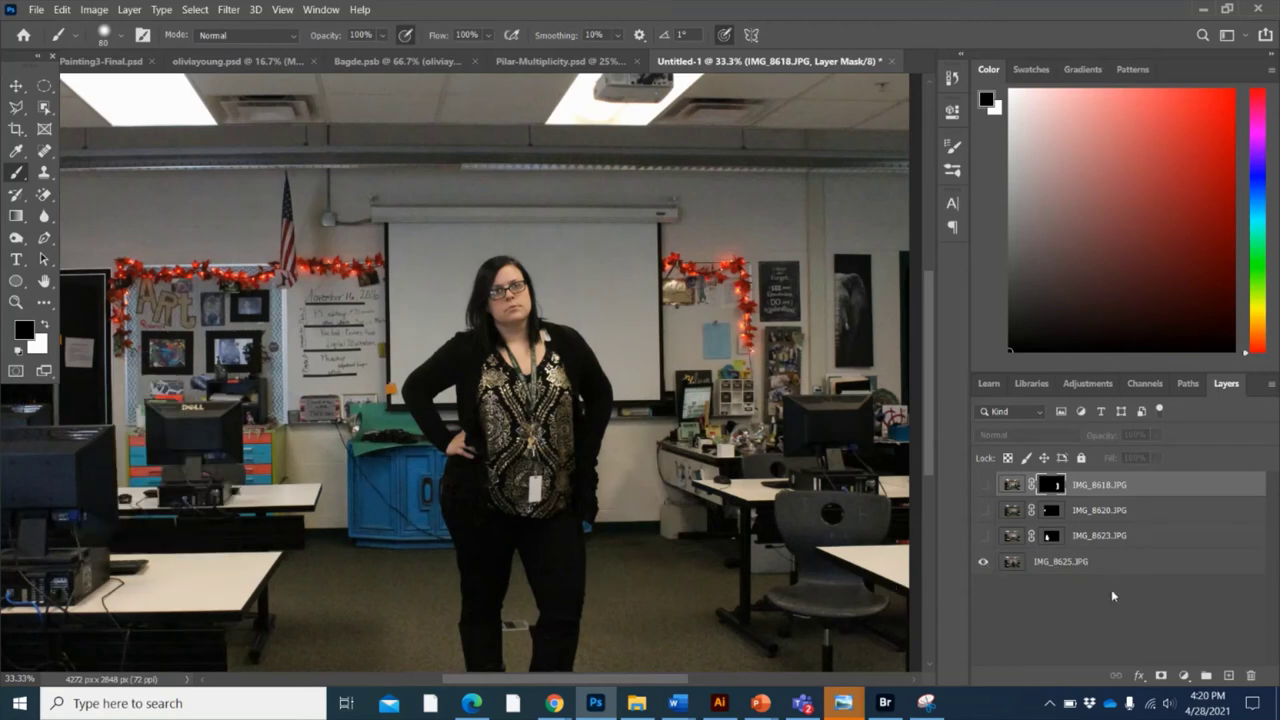
click(984, 537)
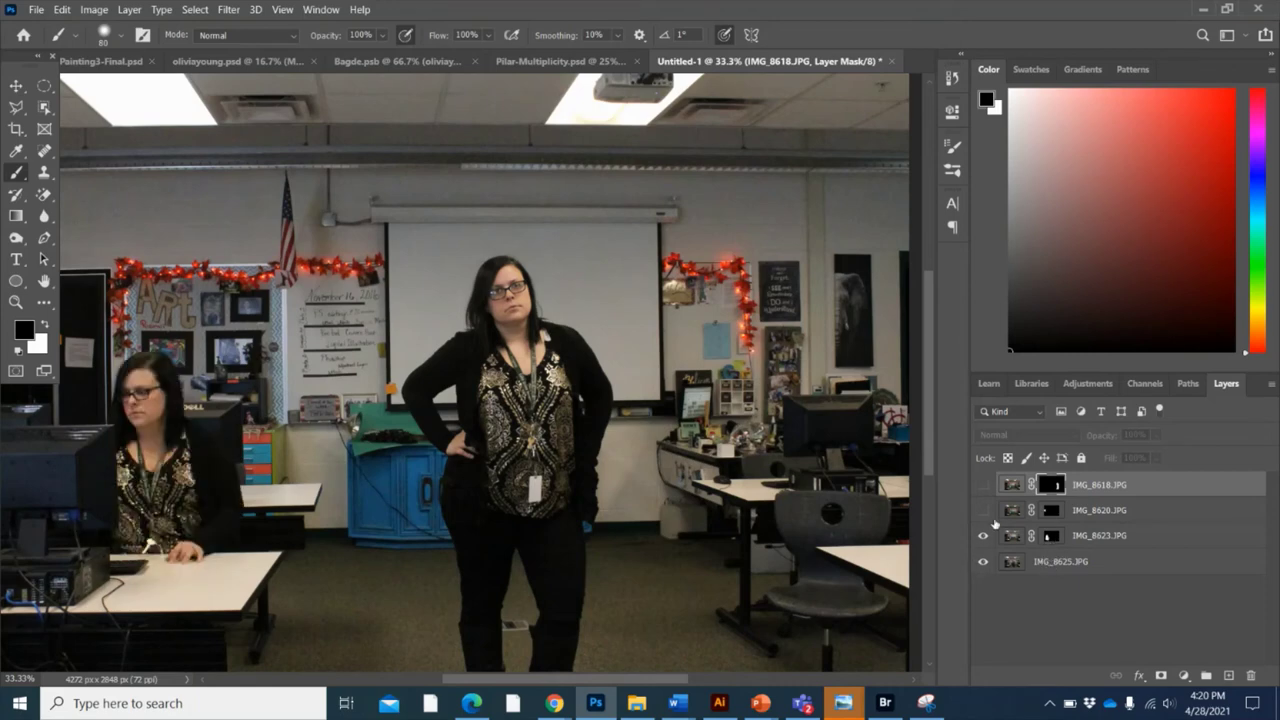
click(984, 510)
click(983, 483)
click(983, 482)
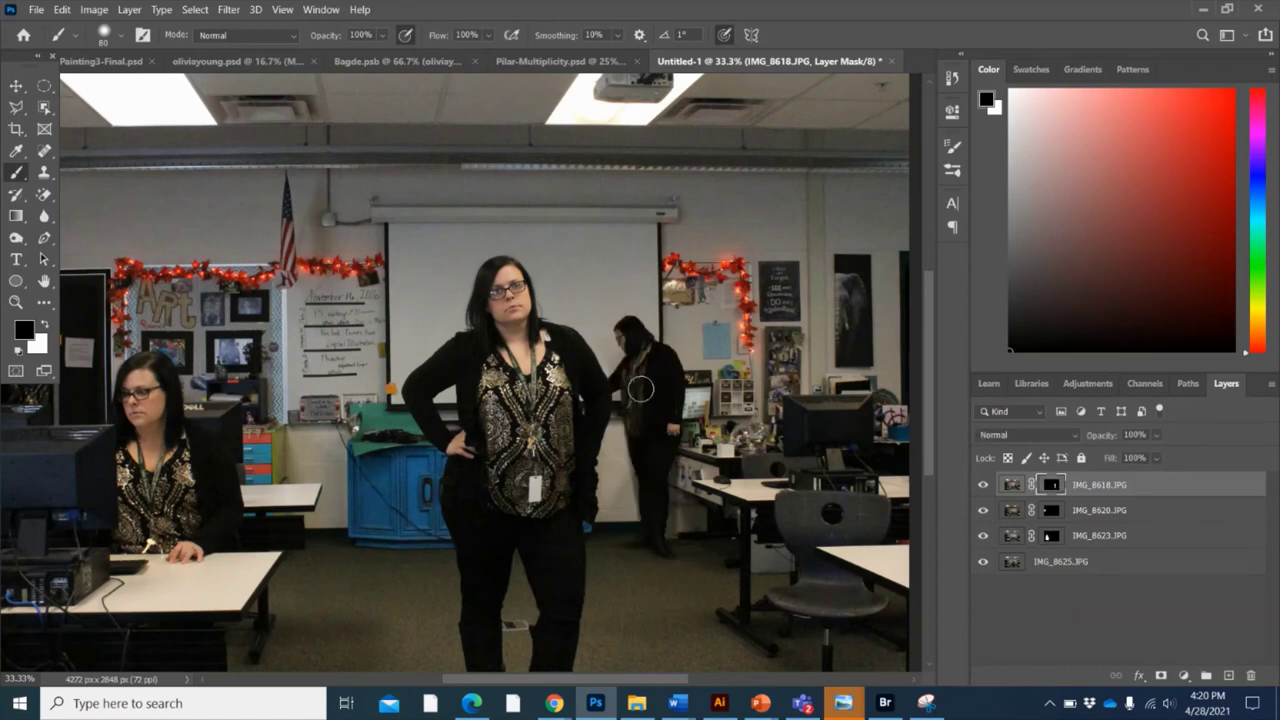
drag(678, 680, 640, 681)
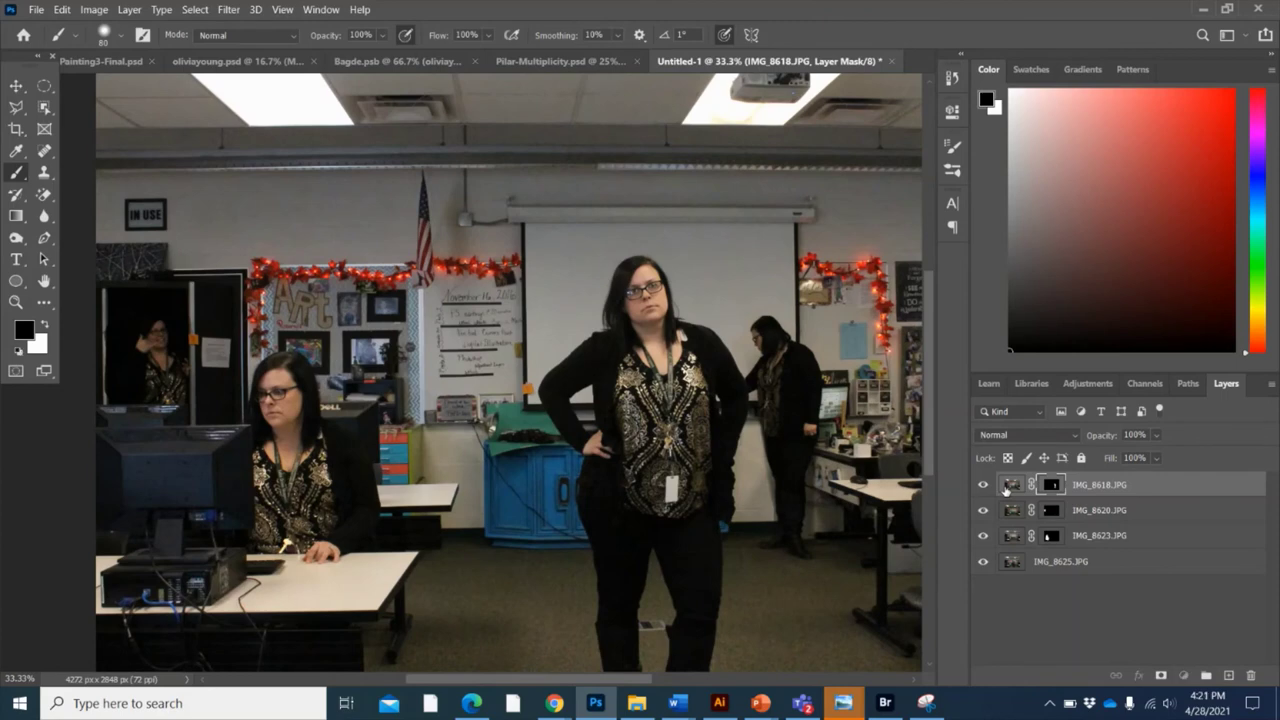
- Paint black over the rear woman on IMG_8618's image, then undo it
click(1011, 485)
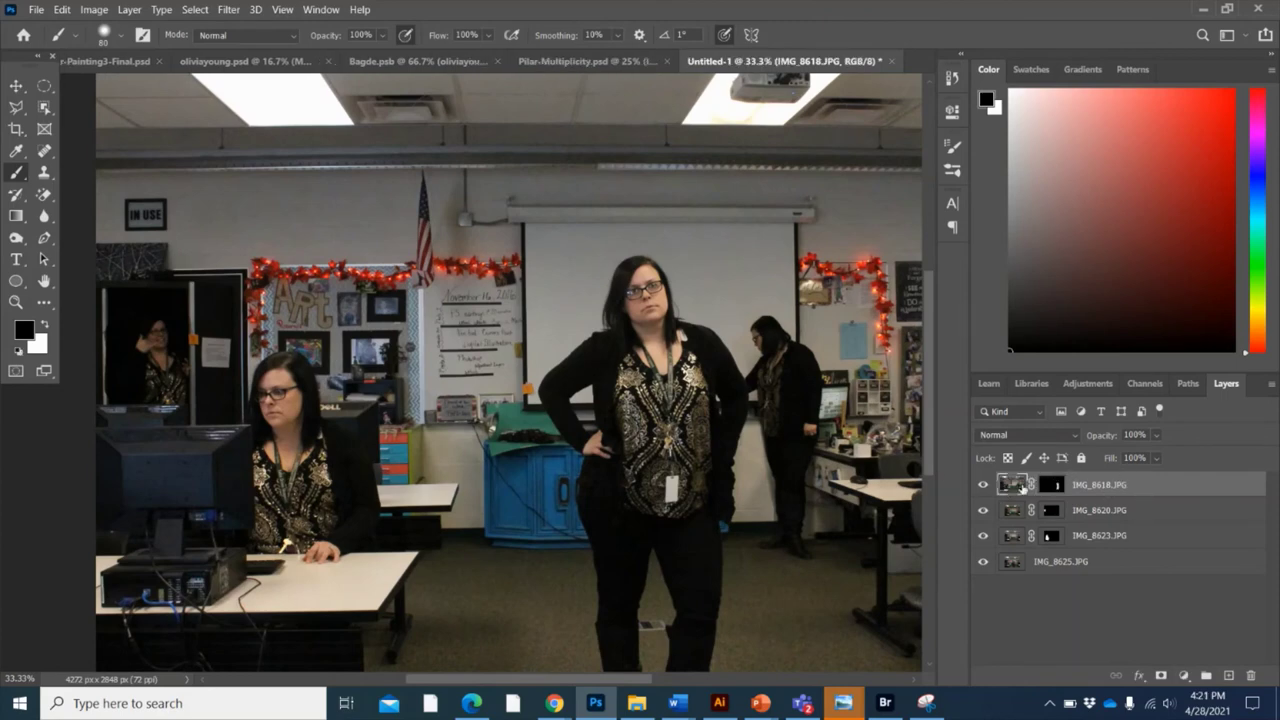
click(1052, 485)
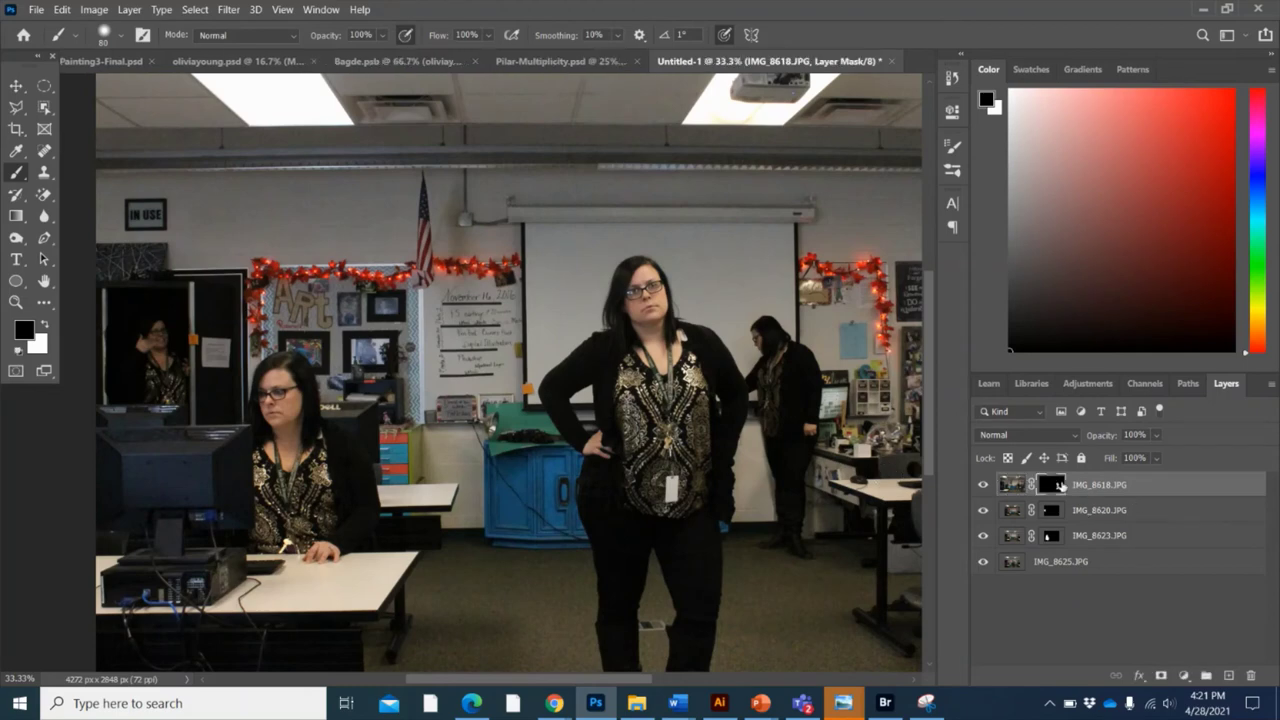
click(1010, 485)
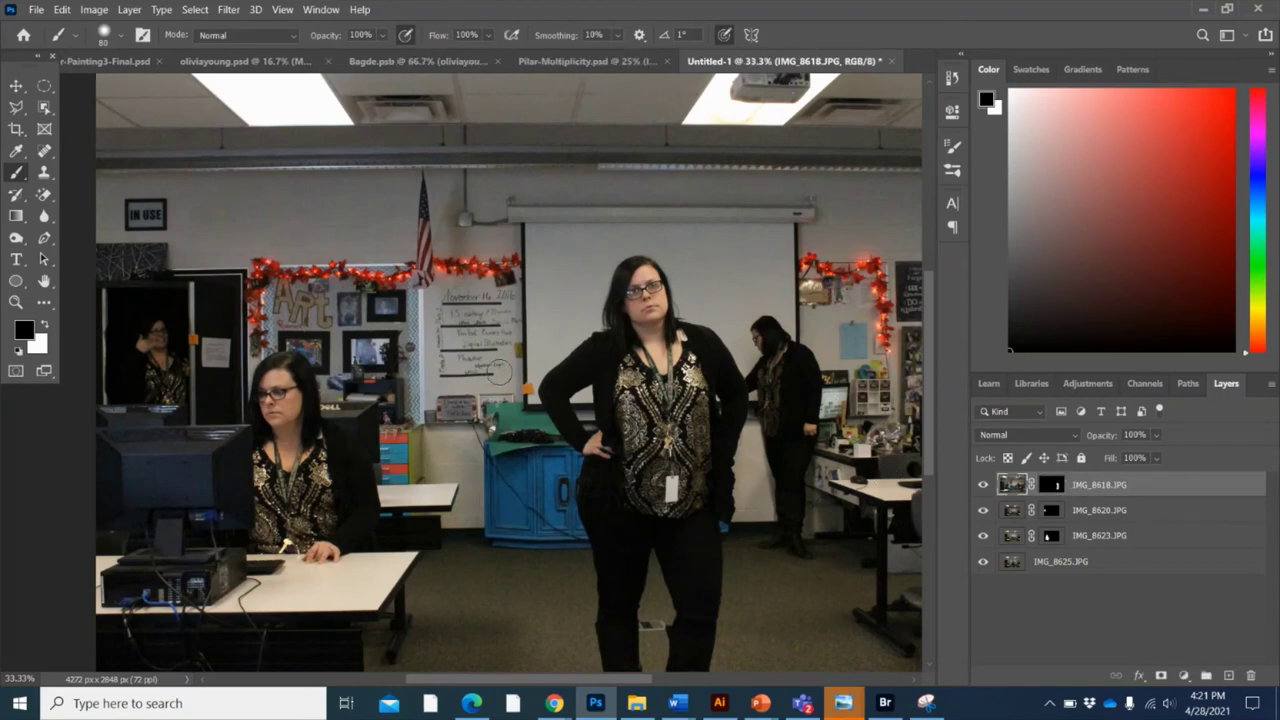
mouse_move(781, 339)
mouse_down()
mouse_move(766, 394)
mouse_move(798, 360)
mouse_move(779, 433)
mouse_move(784, 449)
mouse_move(809, 442)
mouse_move(779, 469)
mouse_up()
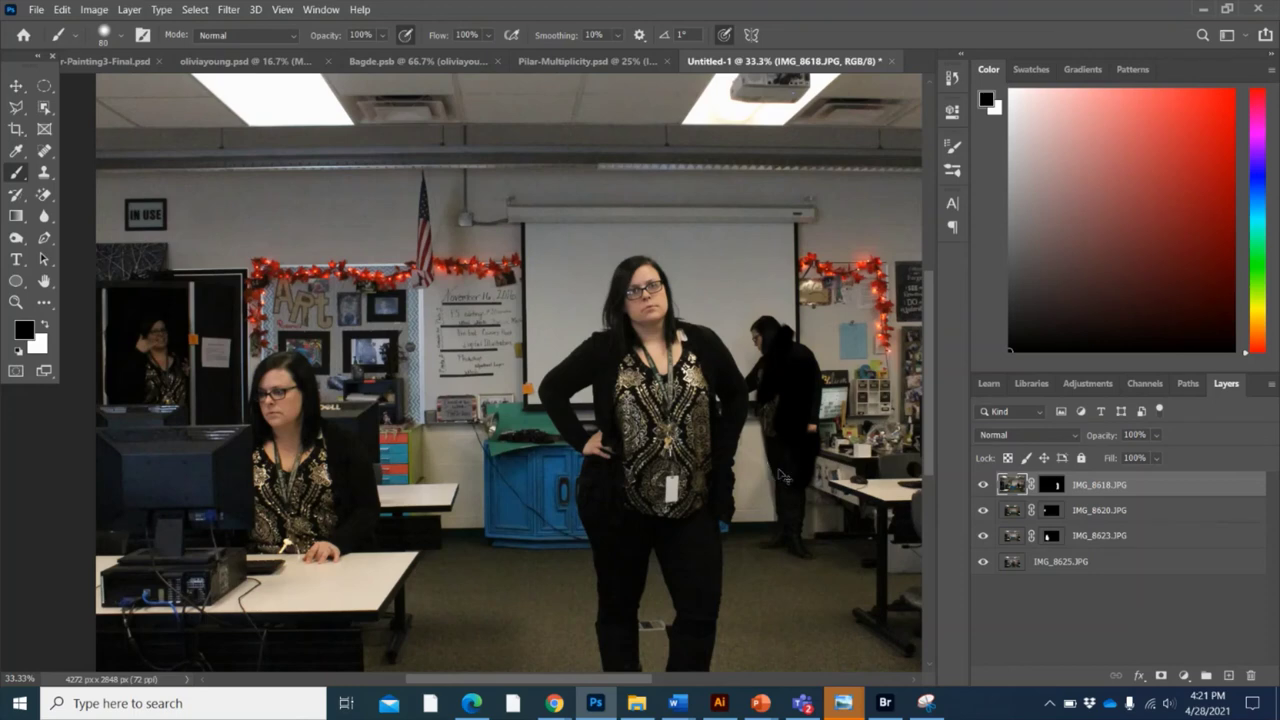
key(ctrl+z)
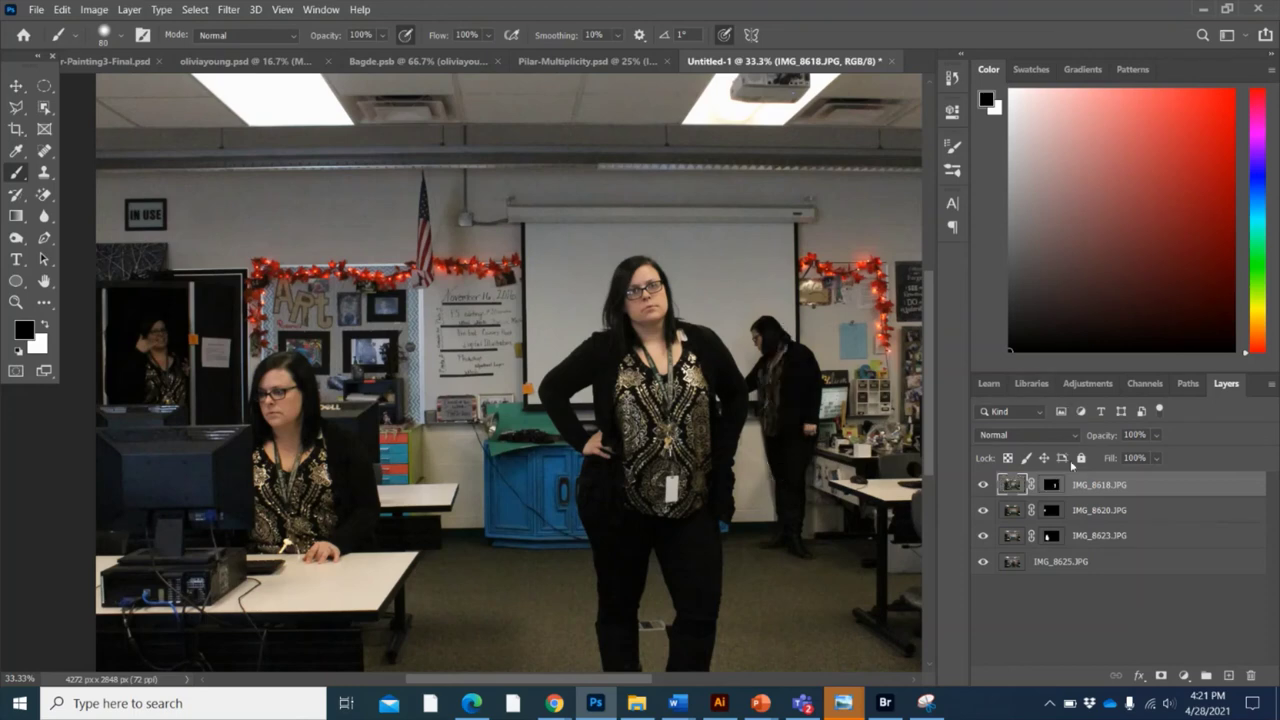
- Target IMG_8618's image and nudge the layer slightly with the Move tool
click(1052, 484)
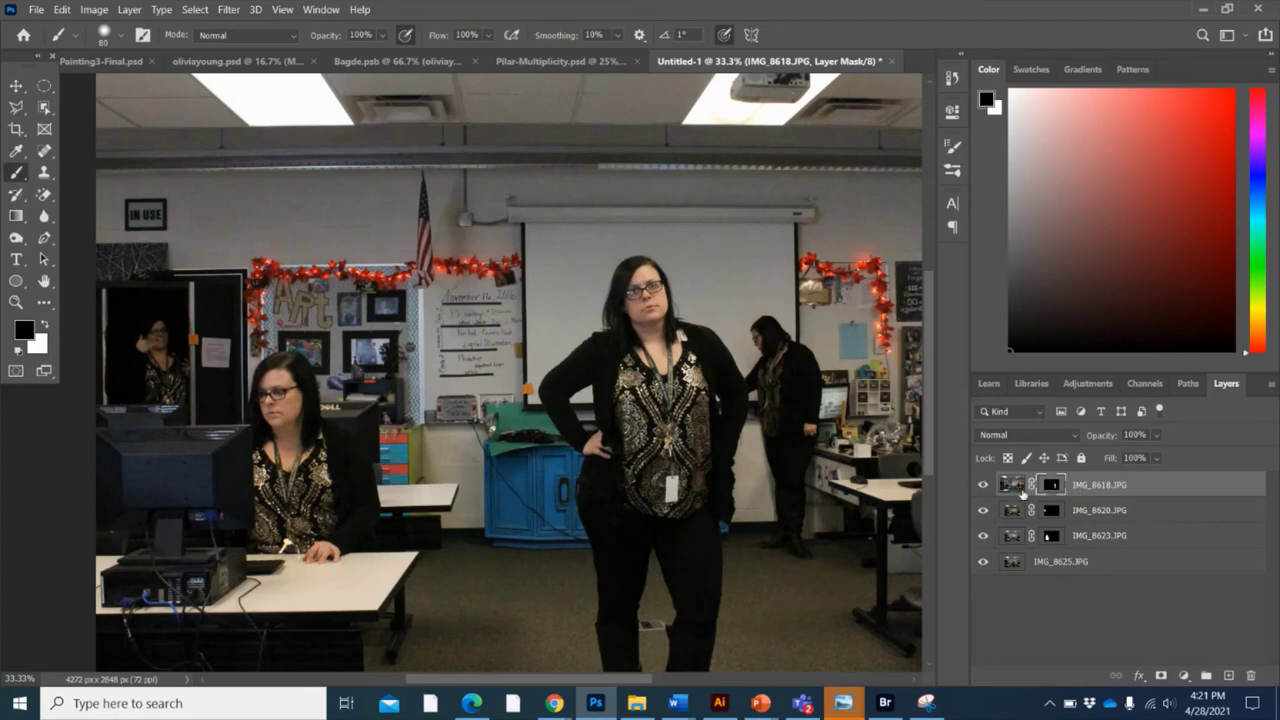
click(1020, 489)
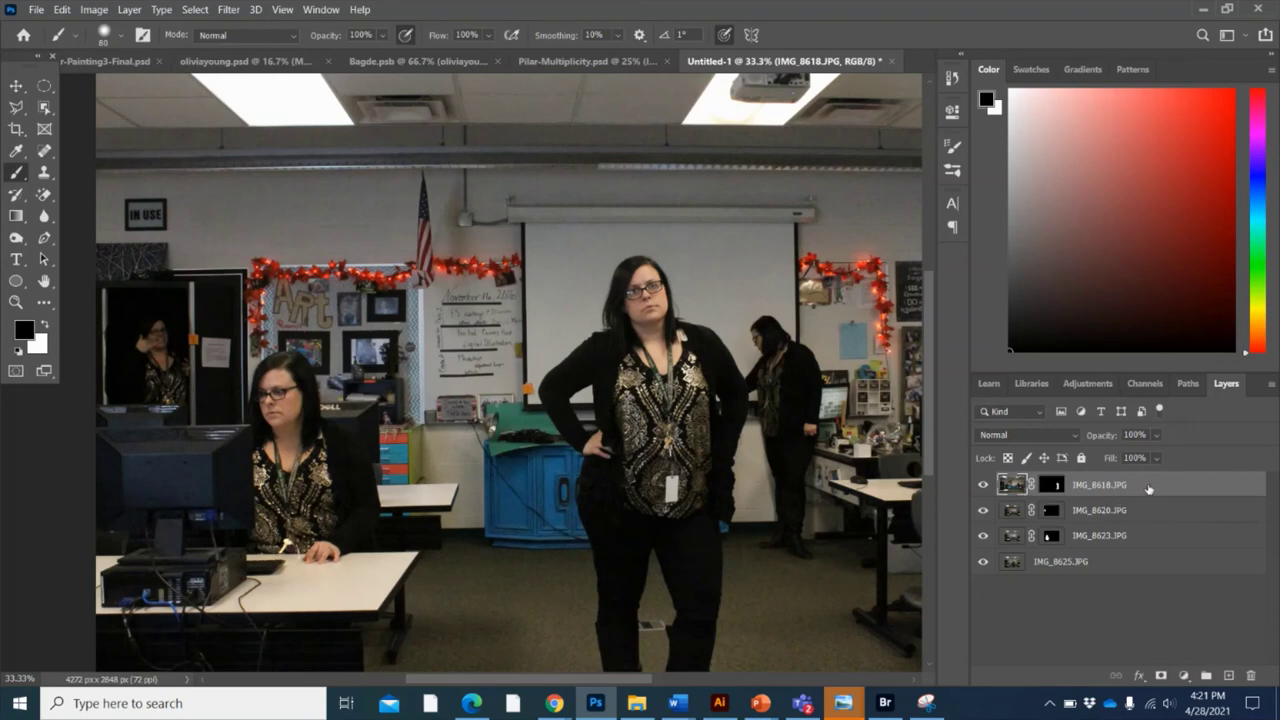
click(17, 87)
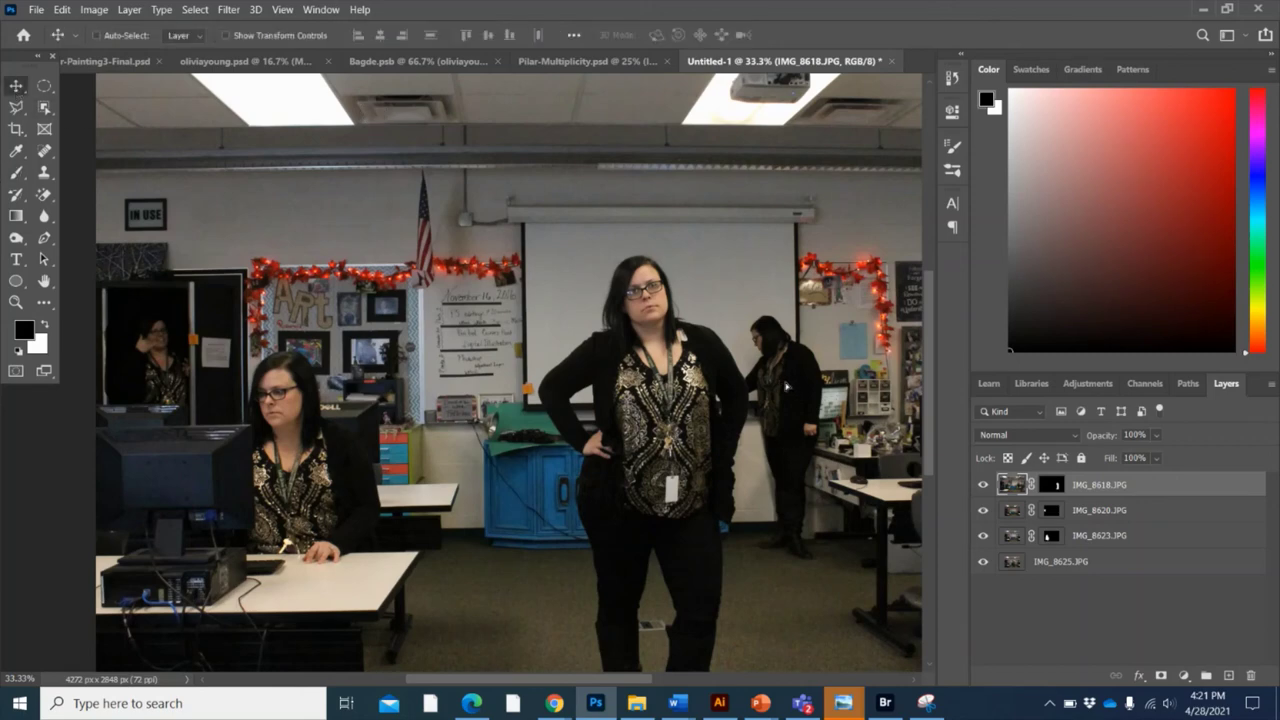
drag(786, 386, 787, 394)
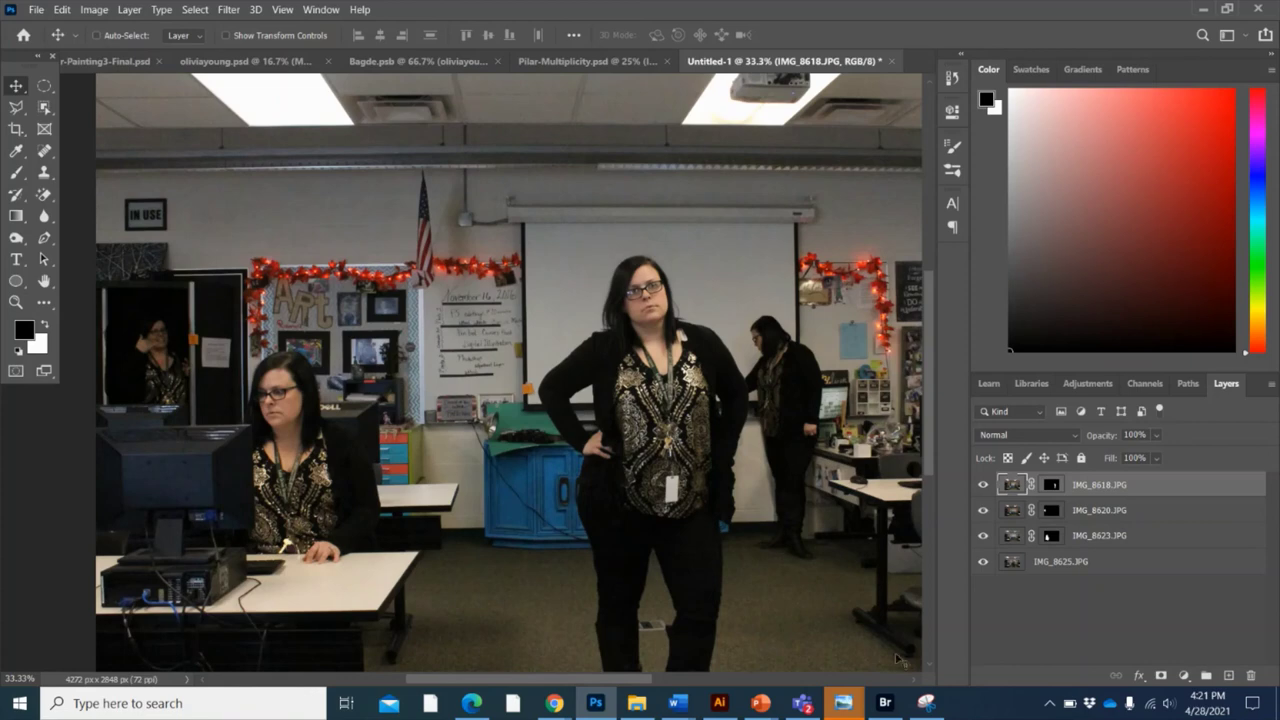
- Save the composite as a layered PSD on this computer, replacing Untitled-1 with a new file name
click(35, 10)
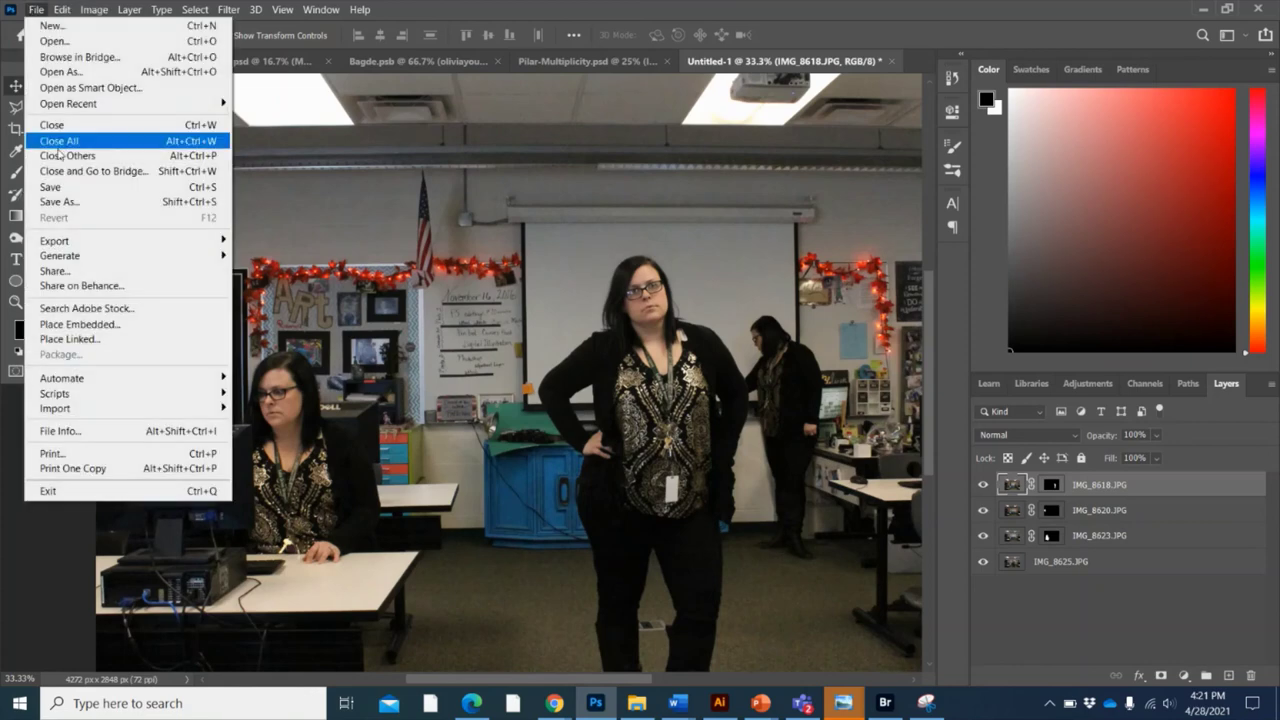
click(62, 203)
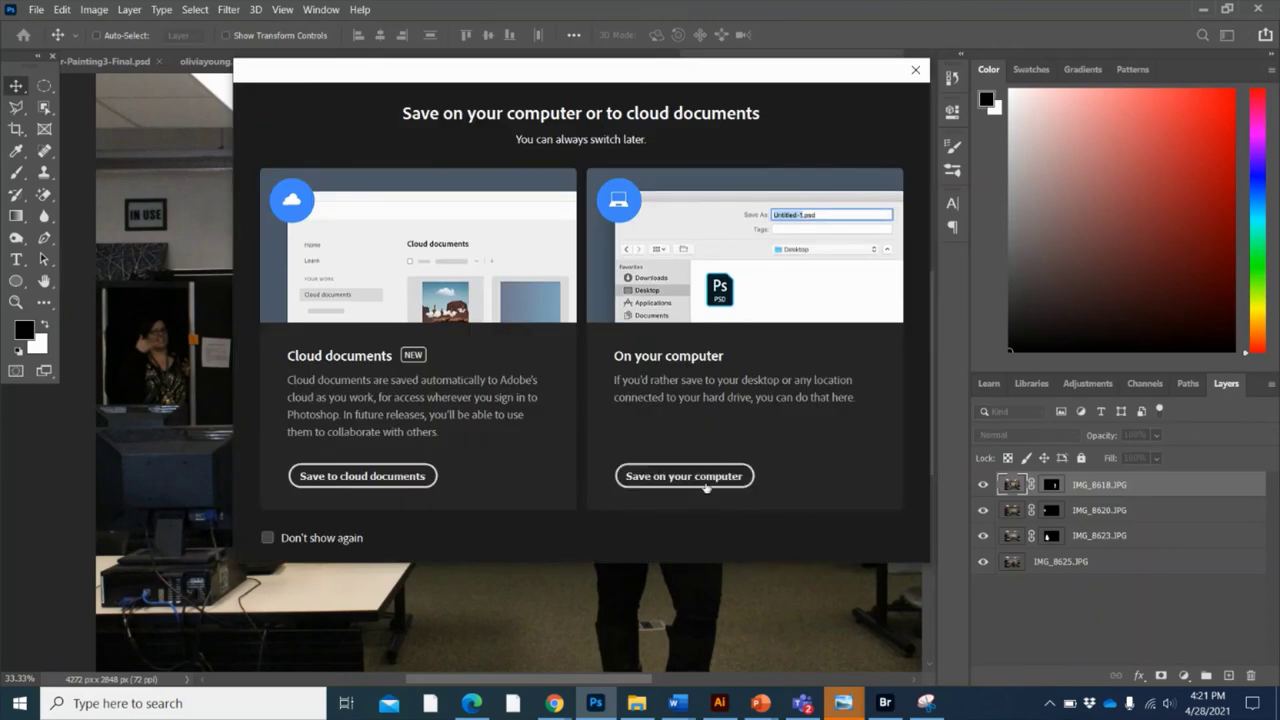
click(706, 478)
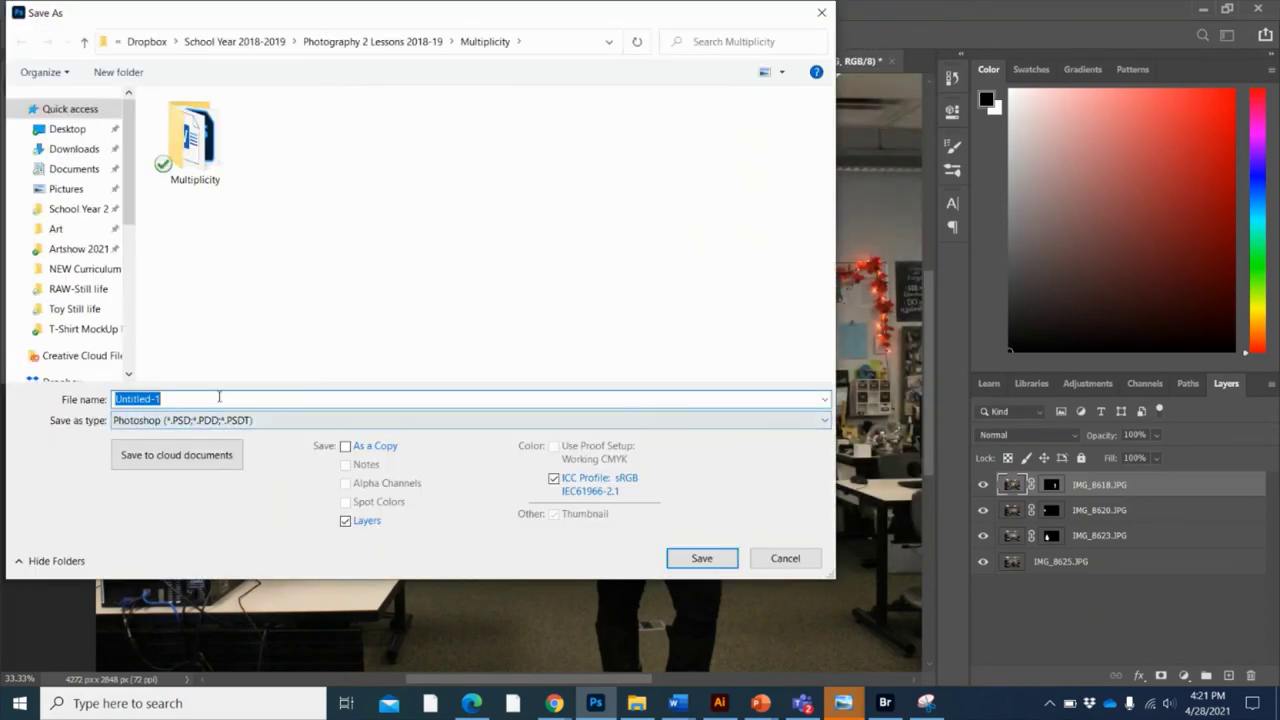
click(219, 397)
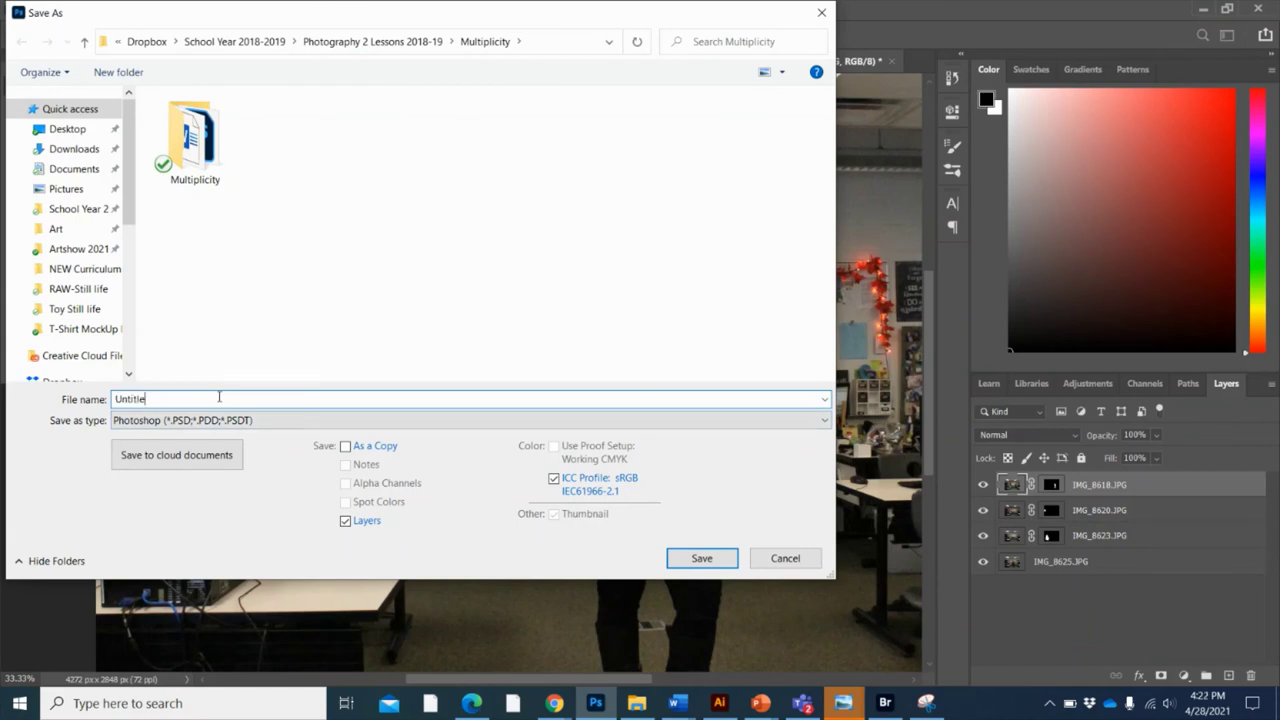
key(BackSpace)
key(BackSpace)
key(BackSpace)
key(BackSpace)
key(BackSpace)
key(BackSpace)
key(BackSpace)
text(Monica-Multiplicity)
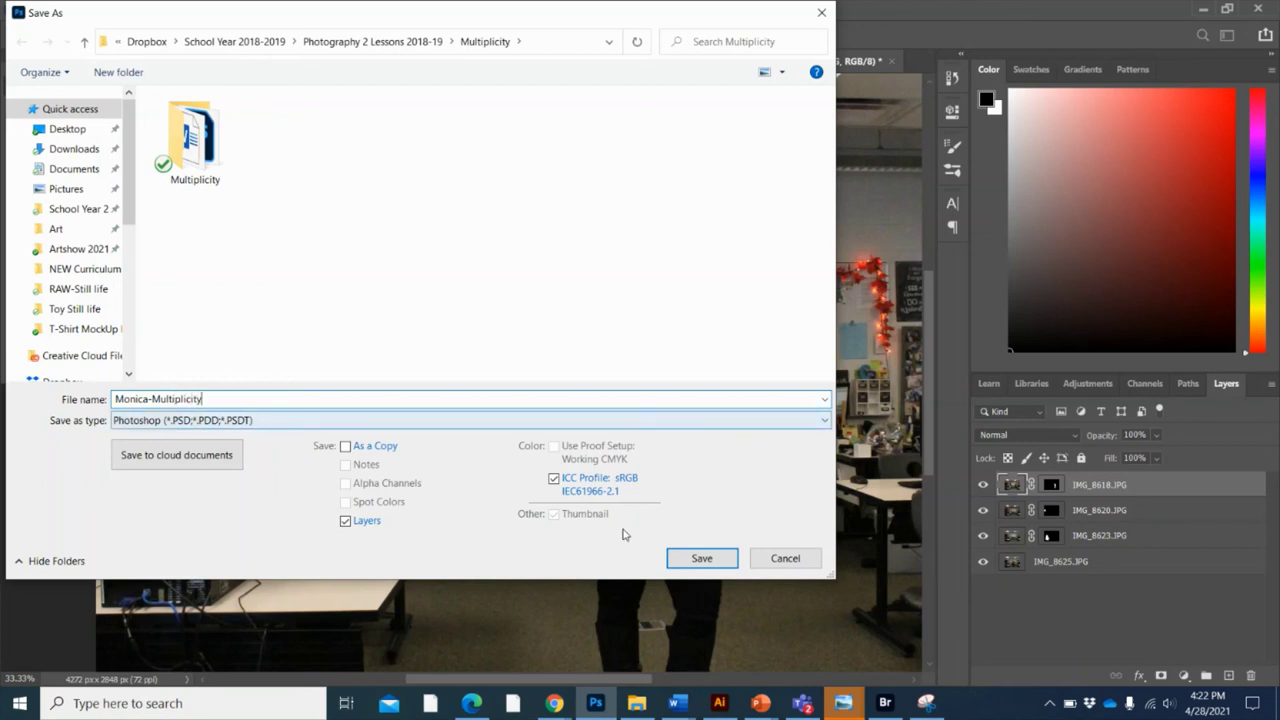
click(694, 557)
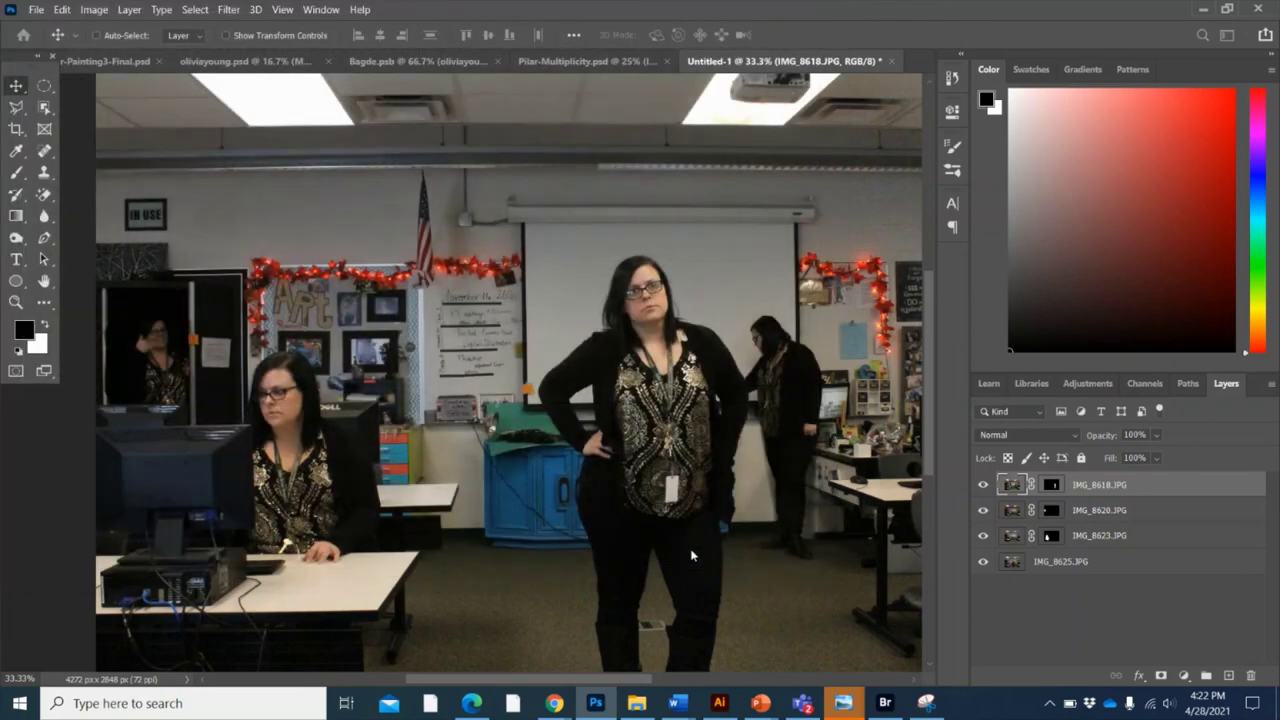
- Save a JPEG copy of the composite to the Desktop at quality 12
click(35, 9)
click(79, 200)
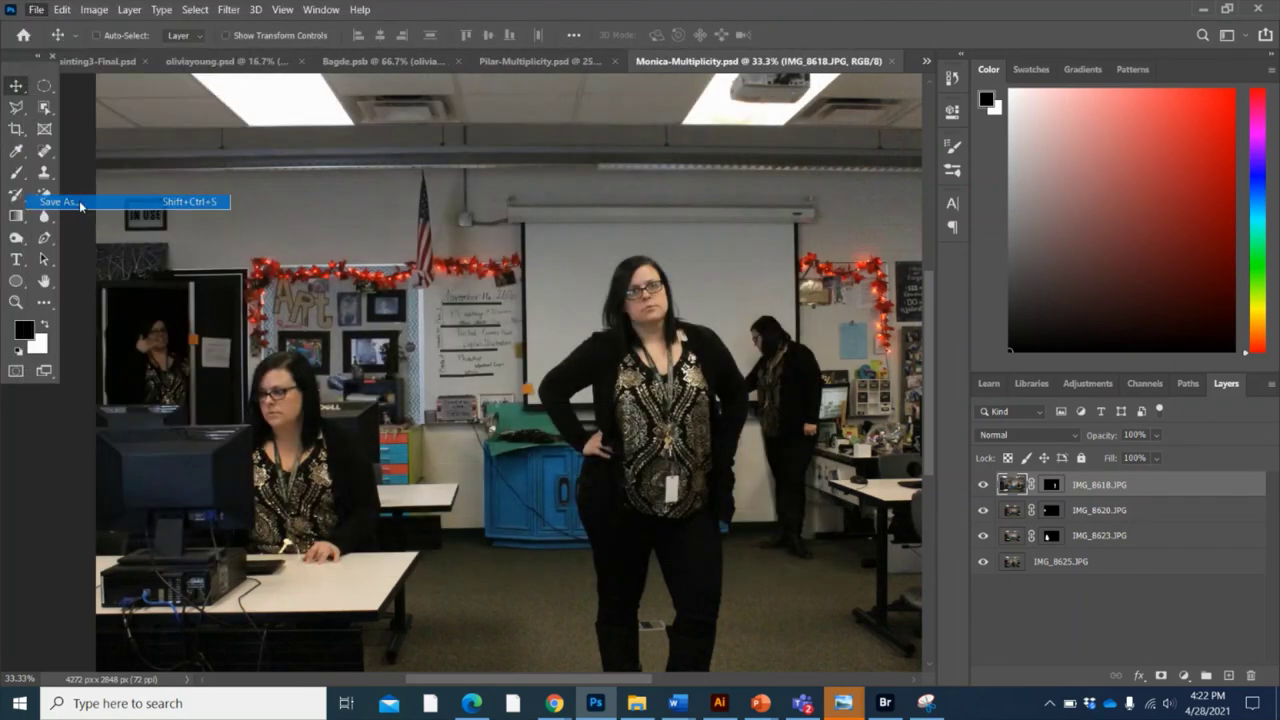
click(630, 477)
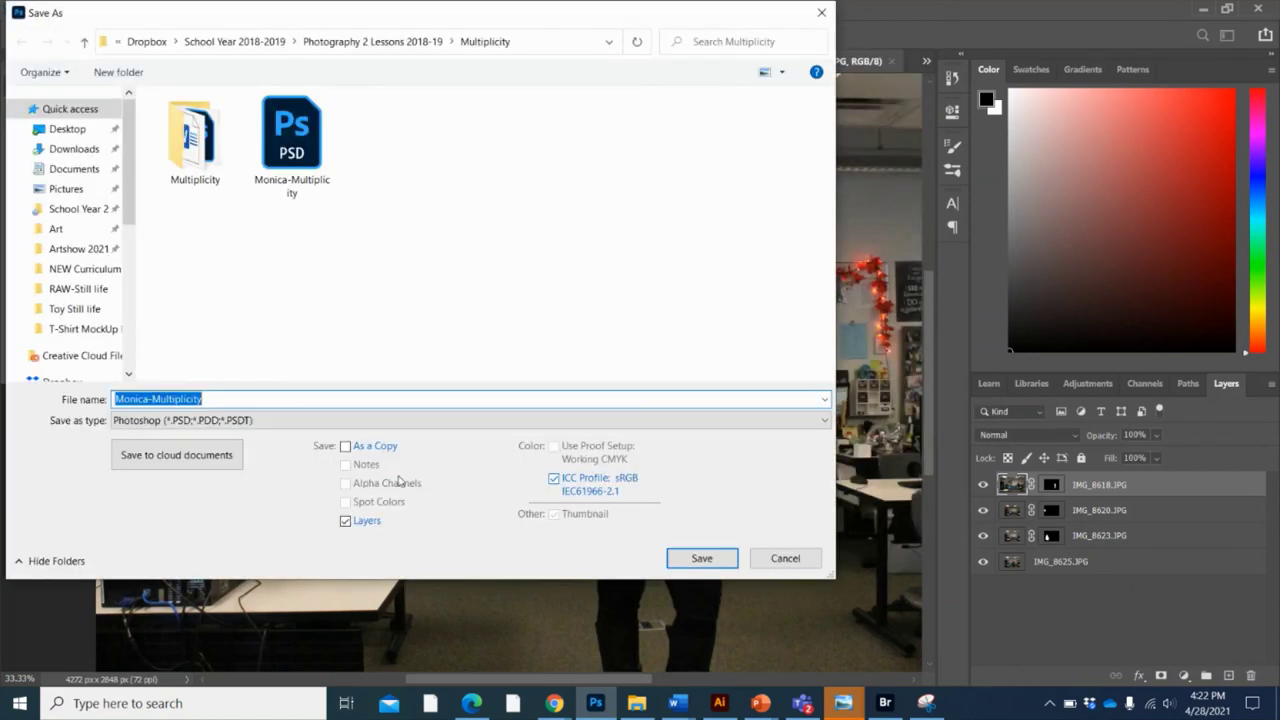
click(221, 420)
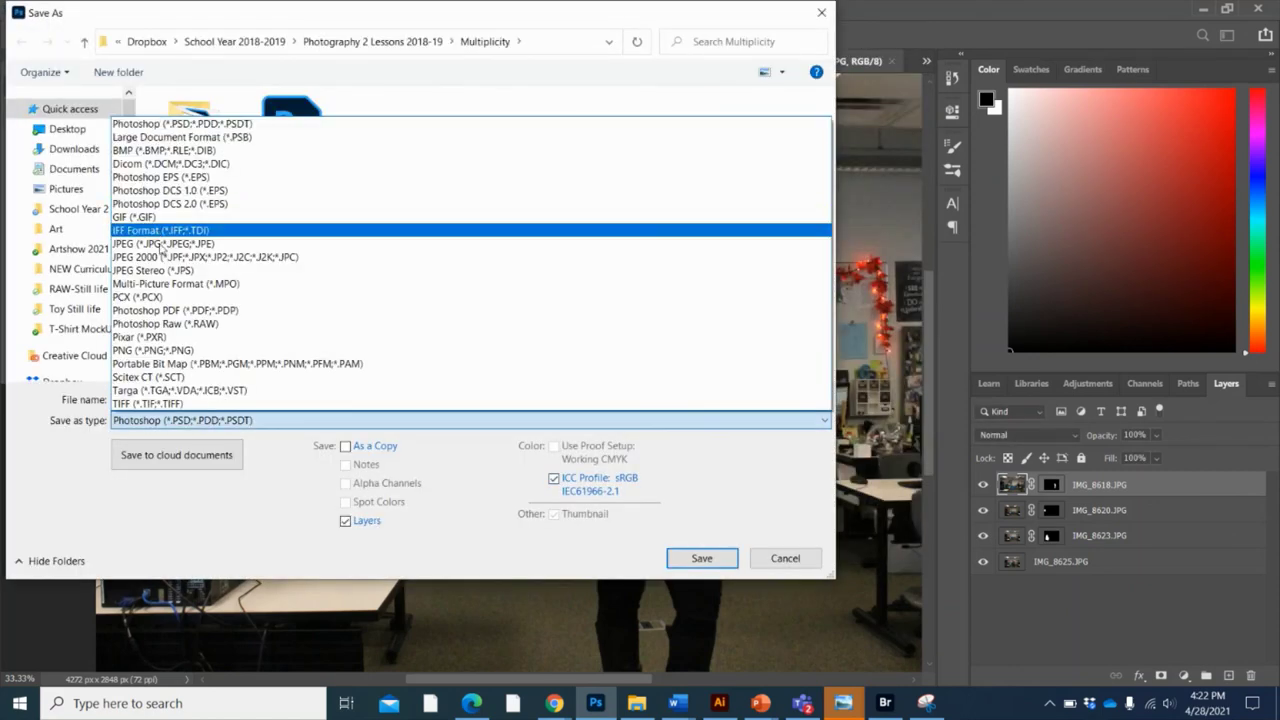
click(174, 244)
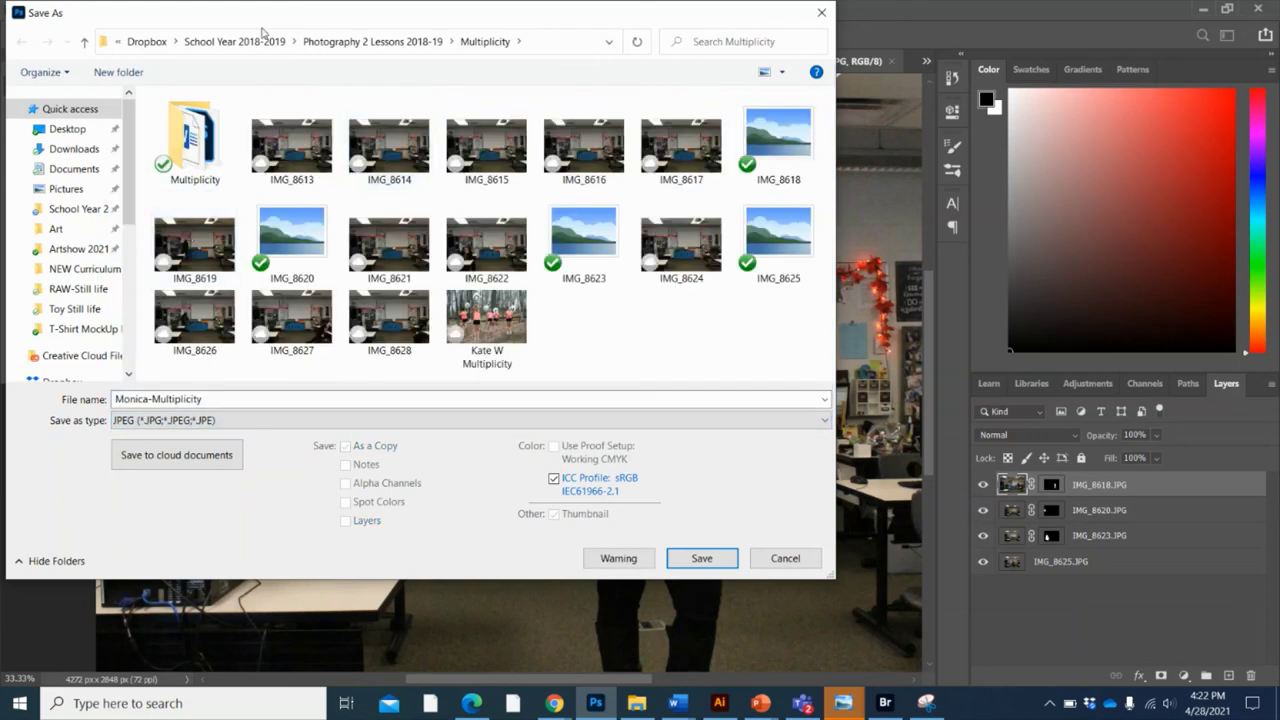
click(66, 128)
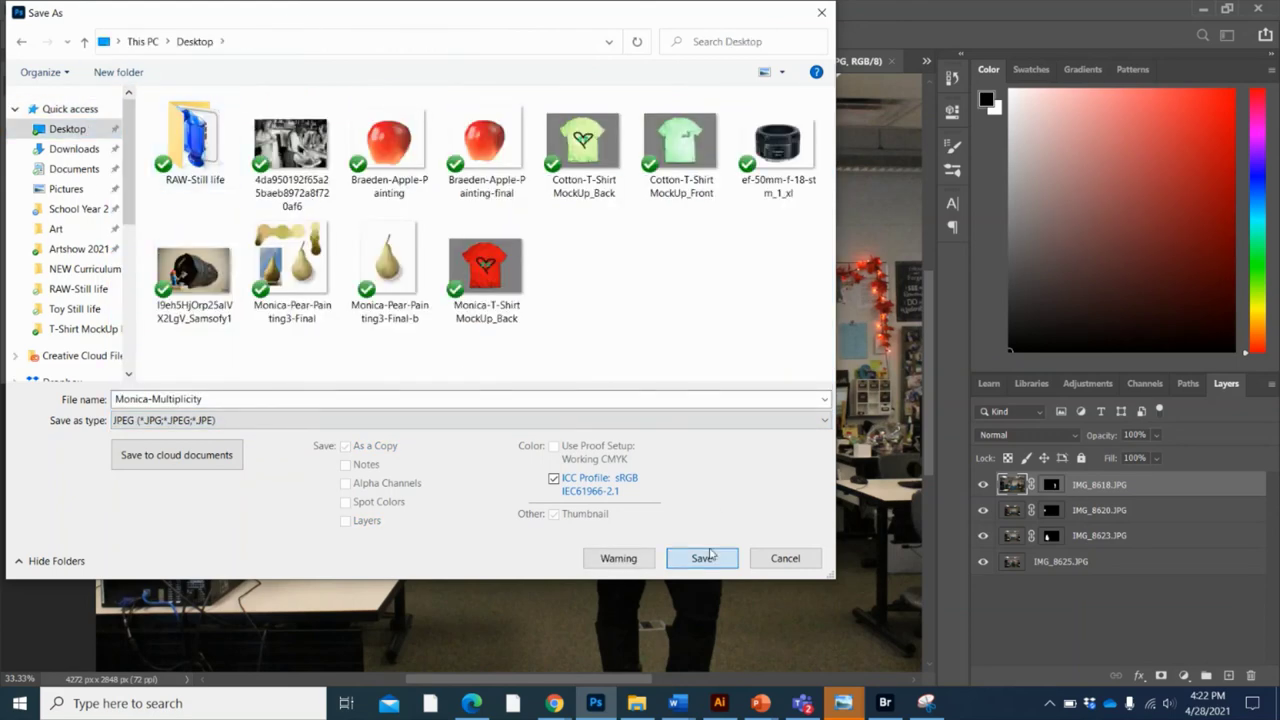
click(704, 558)
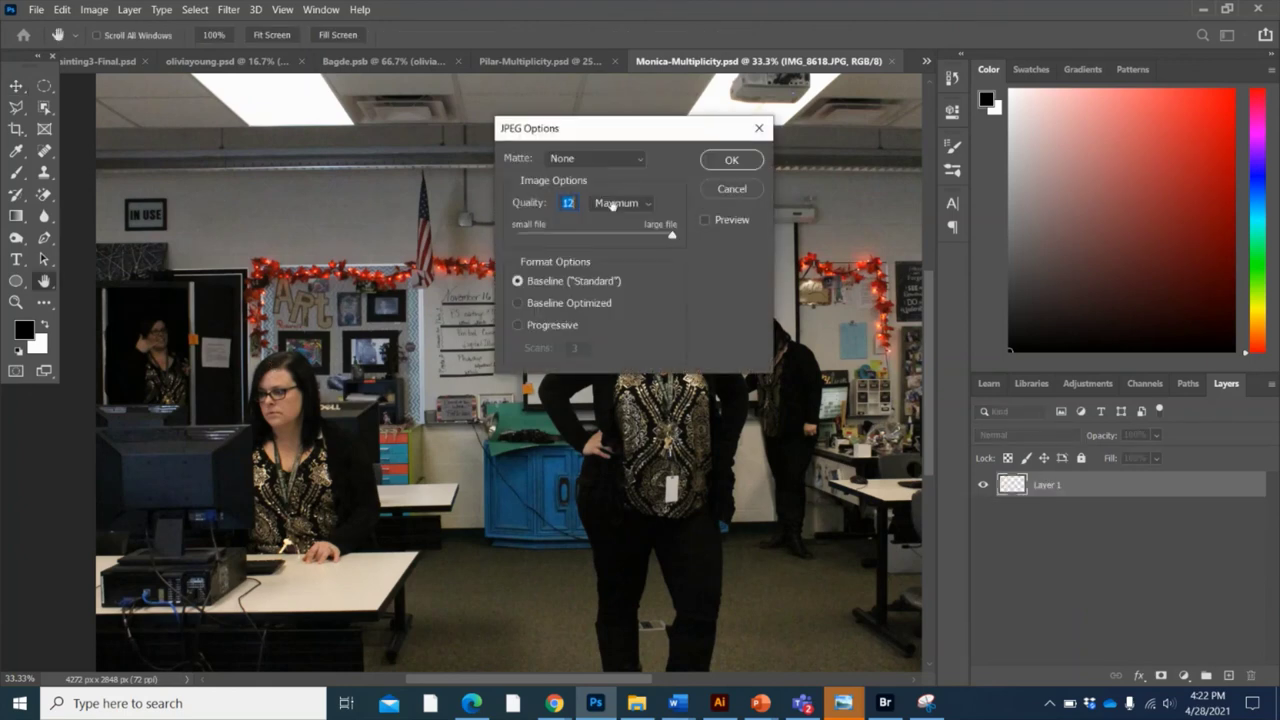
click(724, 162)
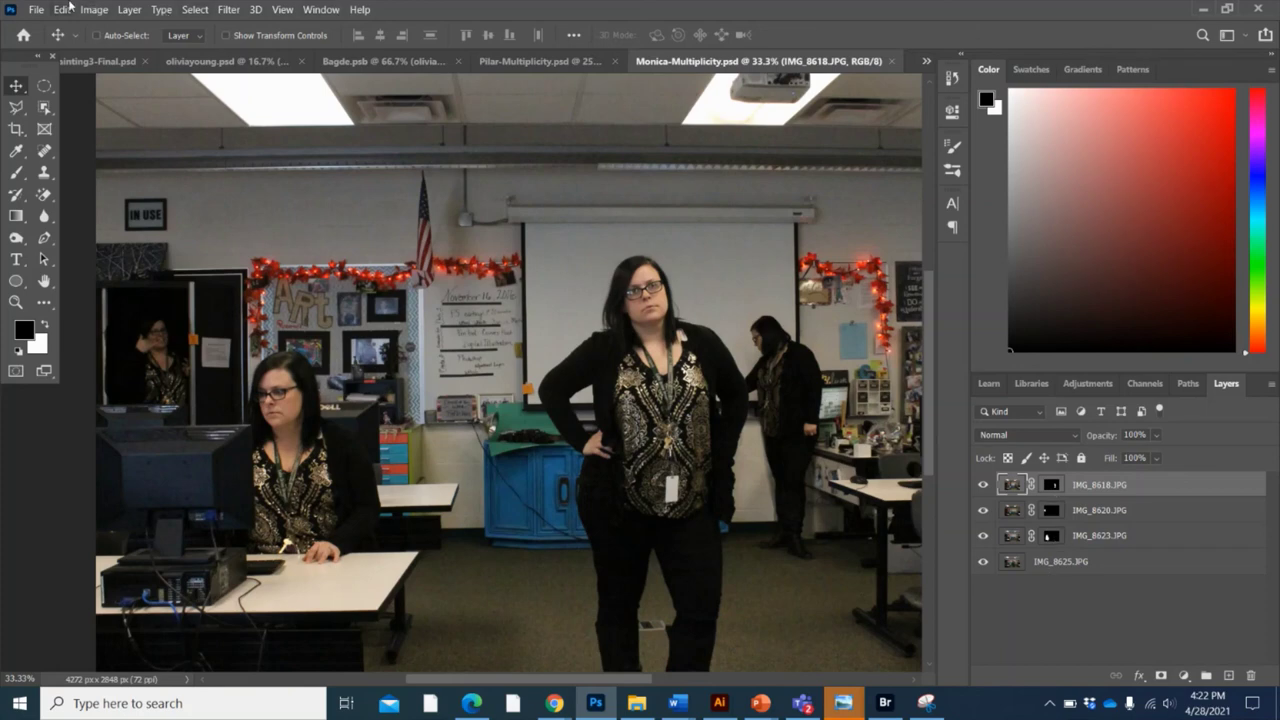
- Open the saved Multiplicity JPEG from the Desktop in a new tab
click(36, 9)
click(62, 39)
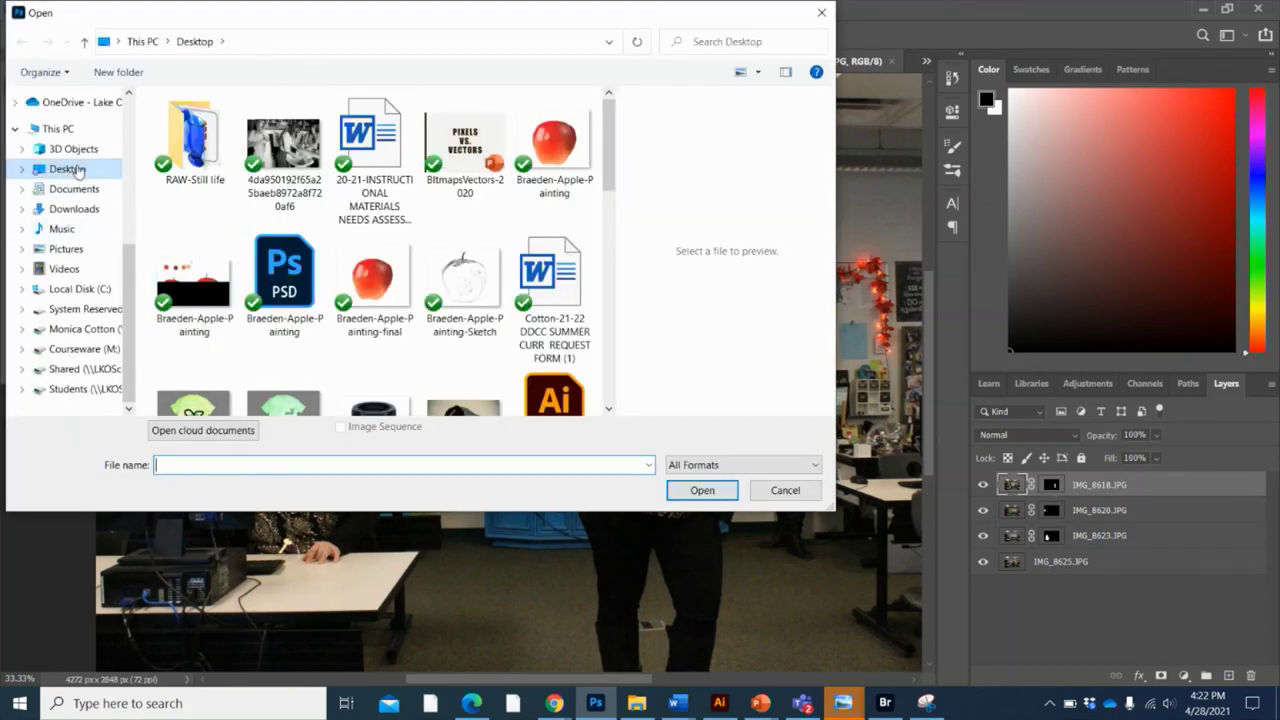
scroll(403, 228, down, 5)
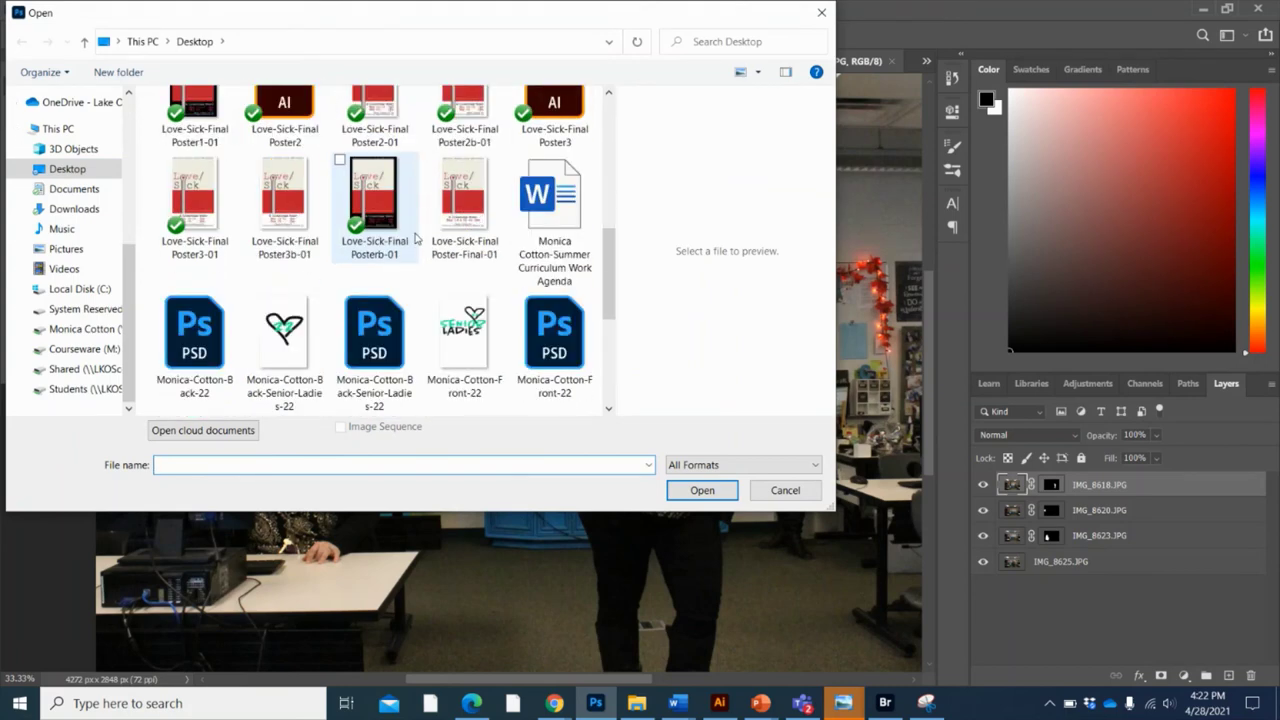
scroll(410, 235, down, 3)
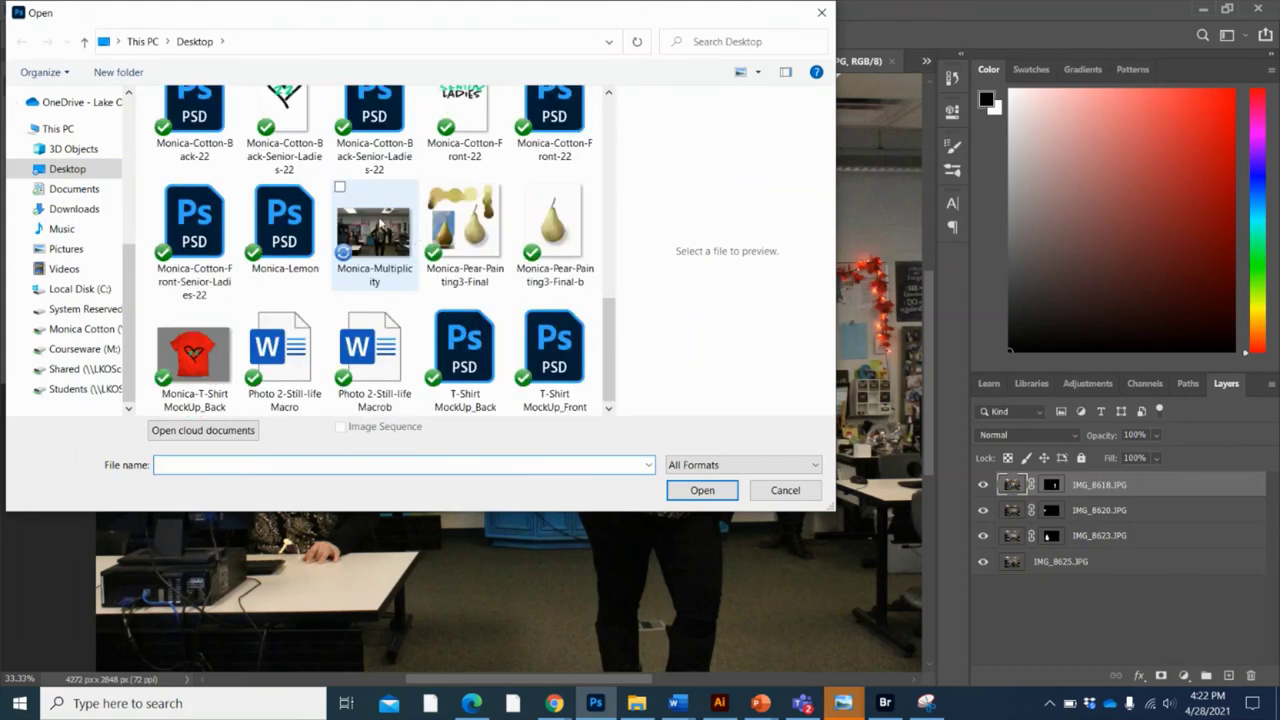
double_click(379, 220)
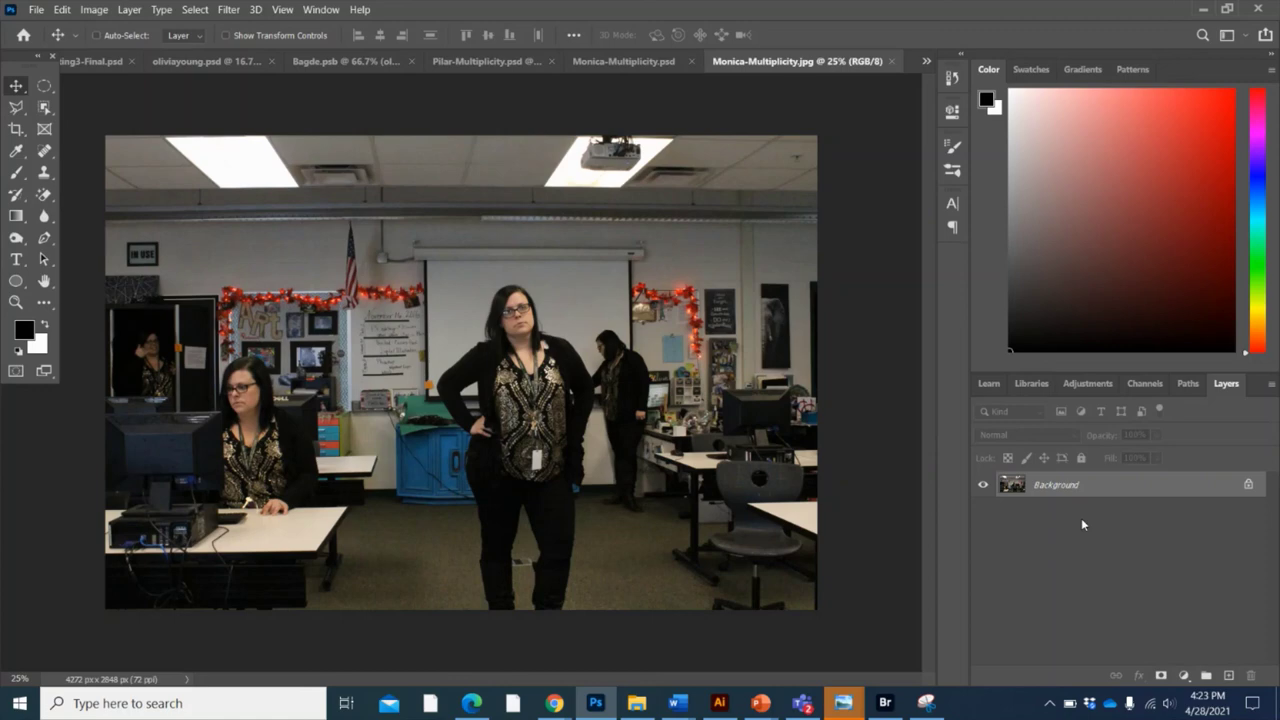
click(94, 9)
mouse_move(112, 50)
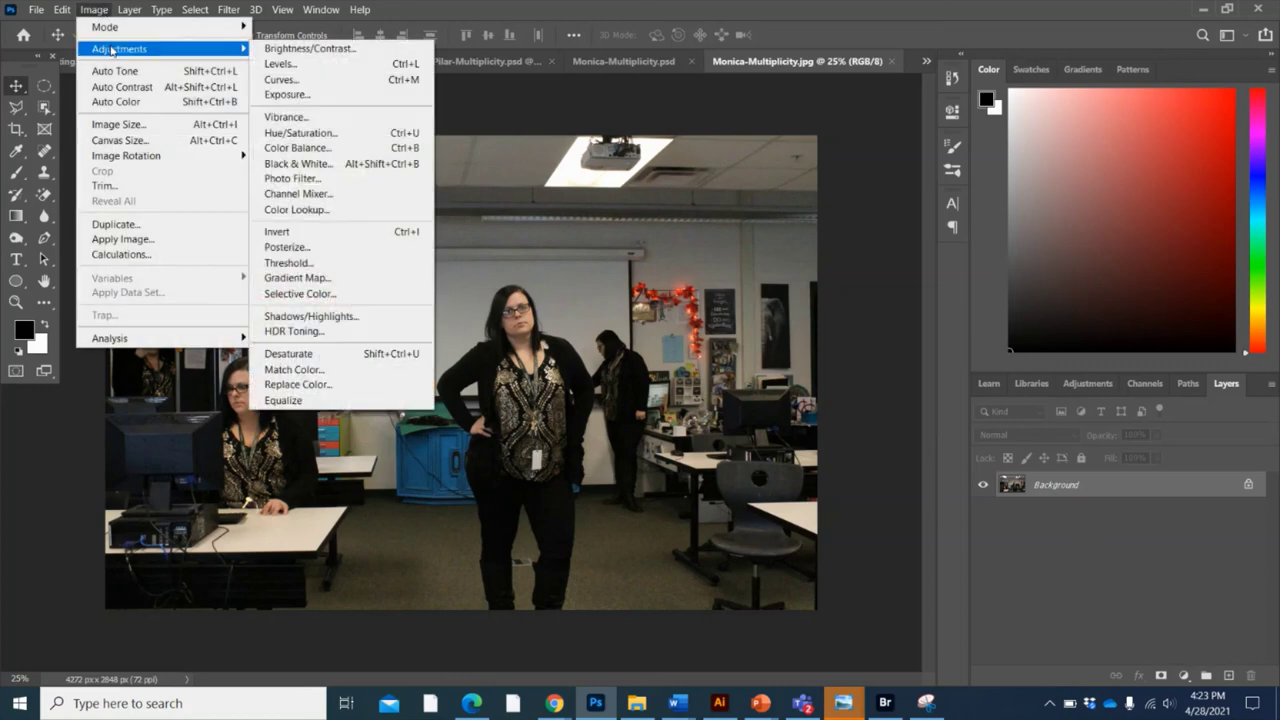
click(340, 66)
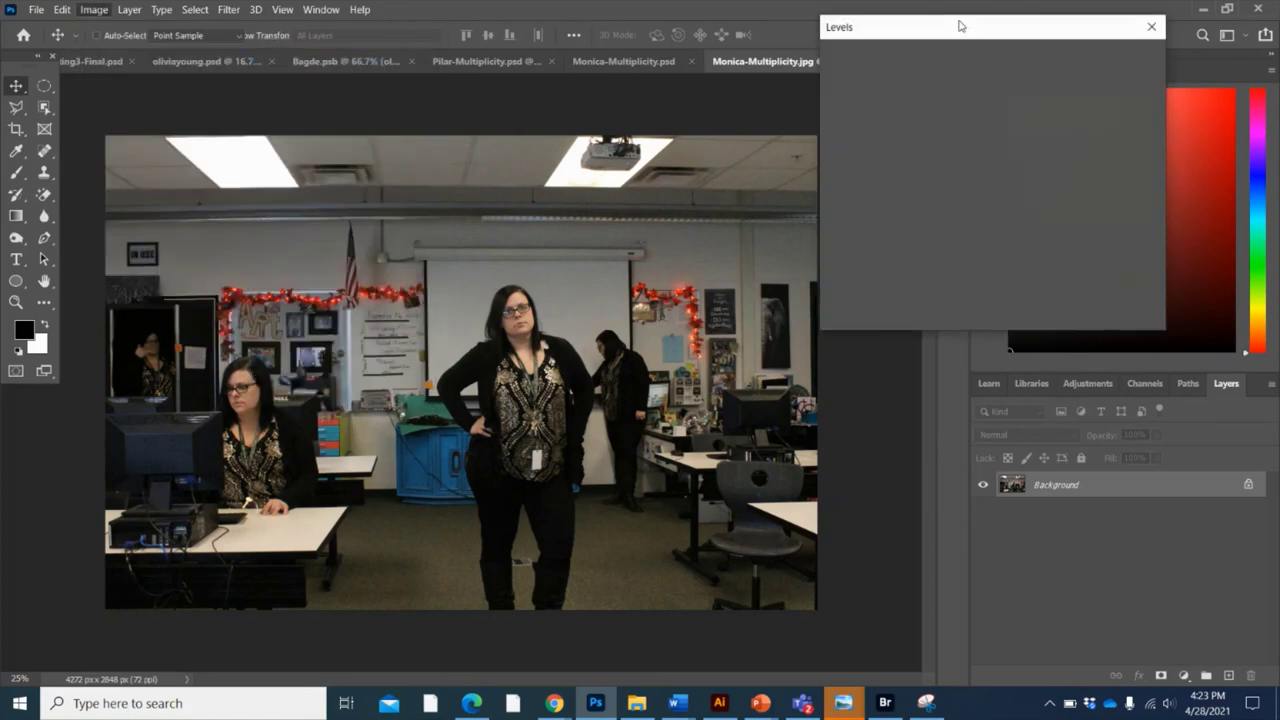
drag(850, 292, 821, 280)
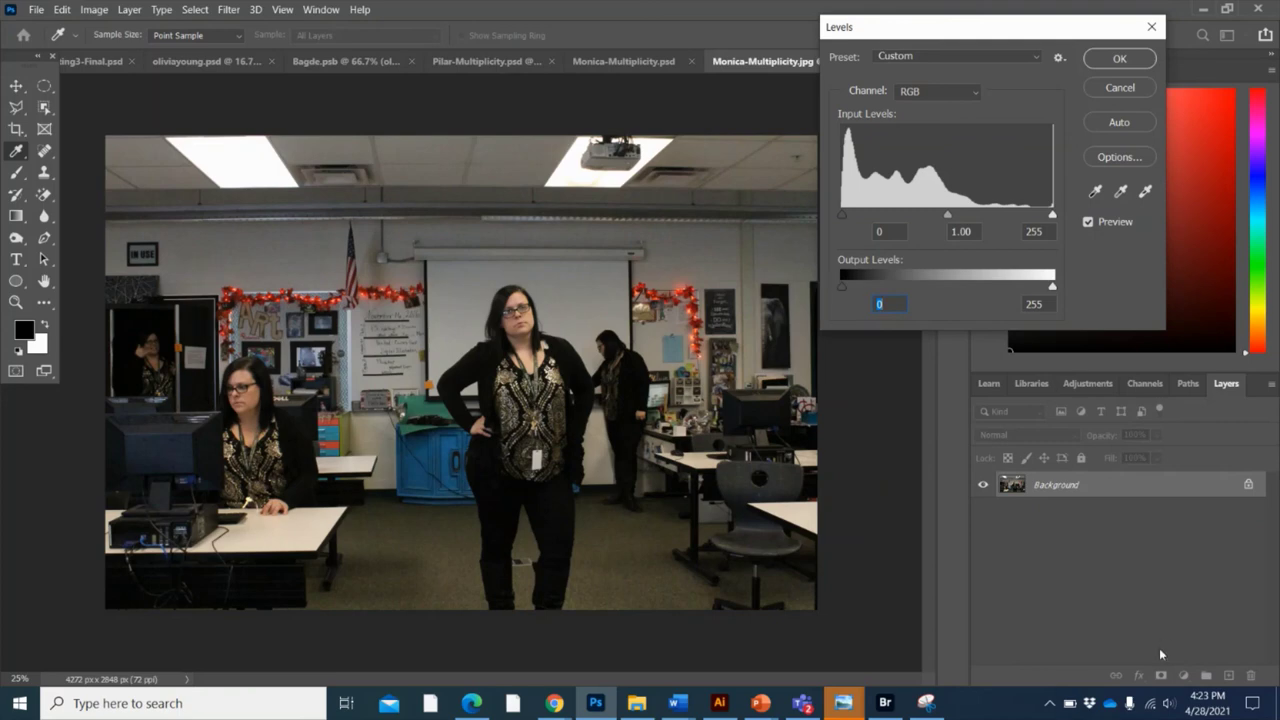
click(1115, 88)
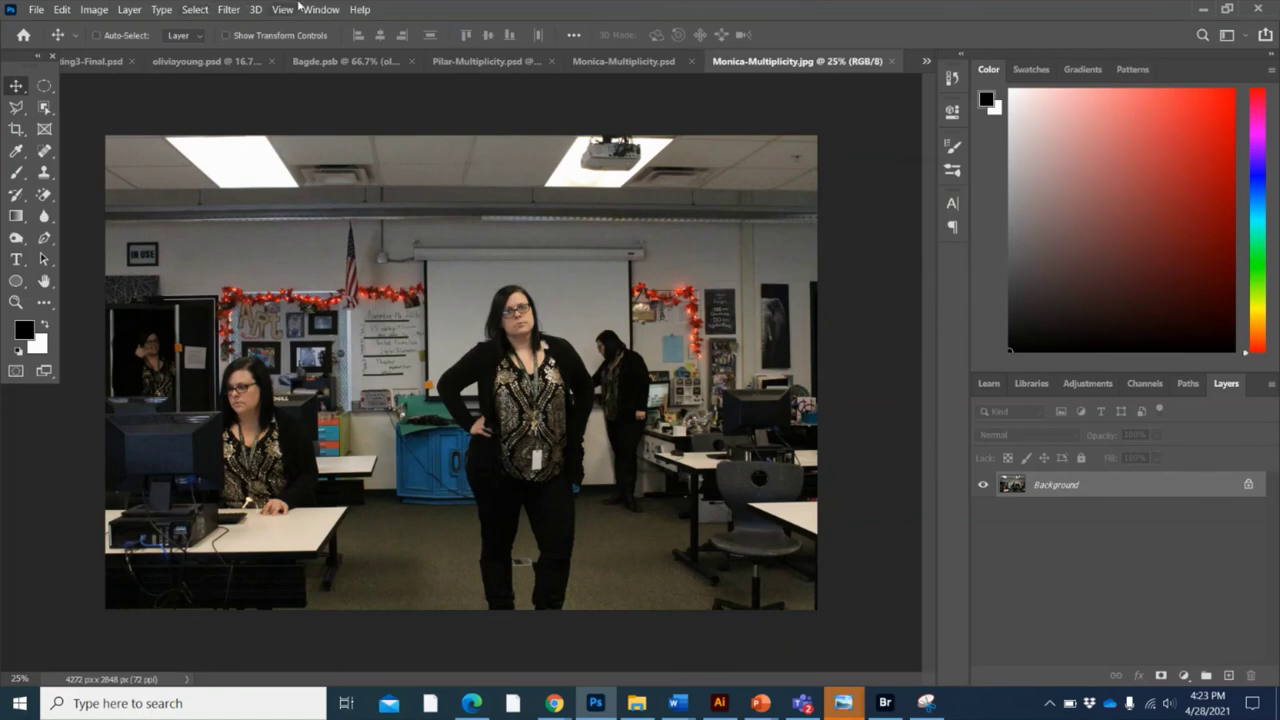
mouse_move(843, 703)
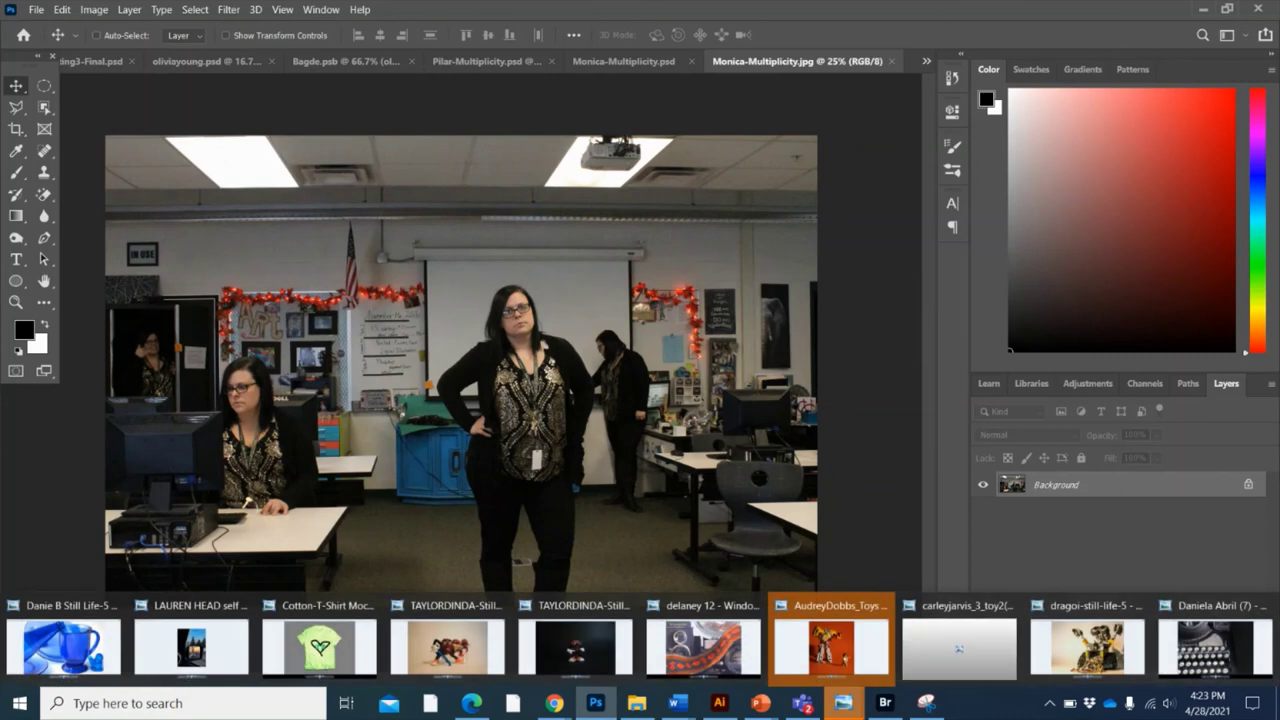